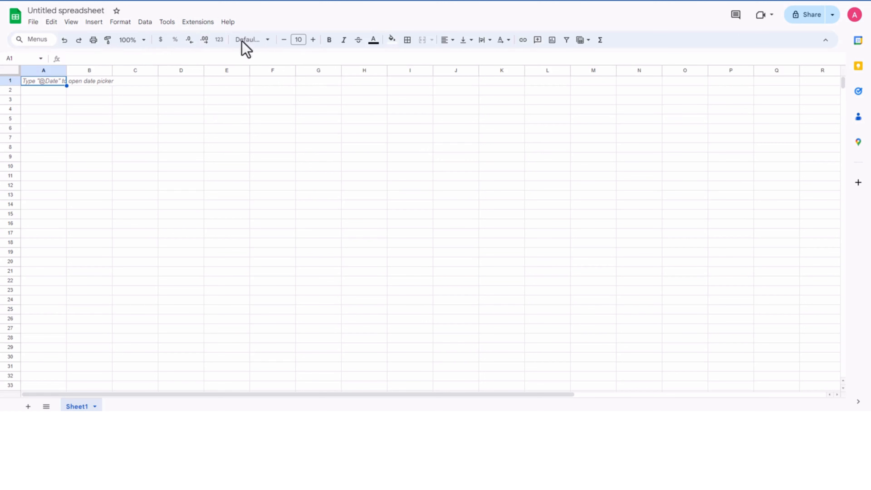
# Step: Search the Google Workspace Marketplace for "openai" add-ons, look through the results, and close the marketplace
pyautogui.click(202, 22)
pyautogui.moveTo(280, 41)
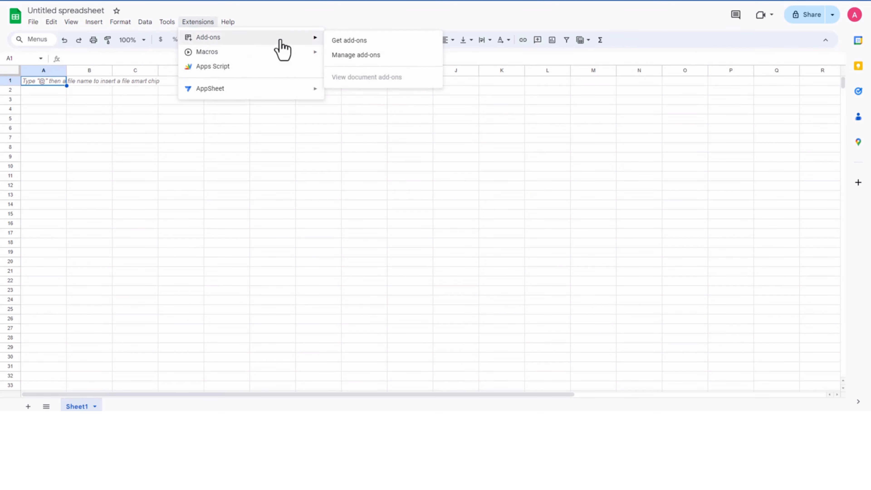
pyautogui.click(359, 55)
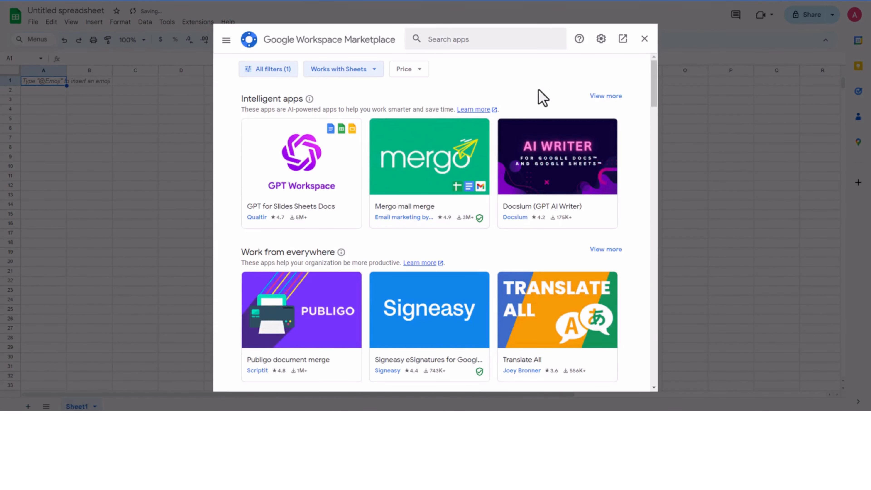
pyautogui.click(459, 41)
pyautogui.write('openai')
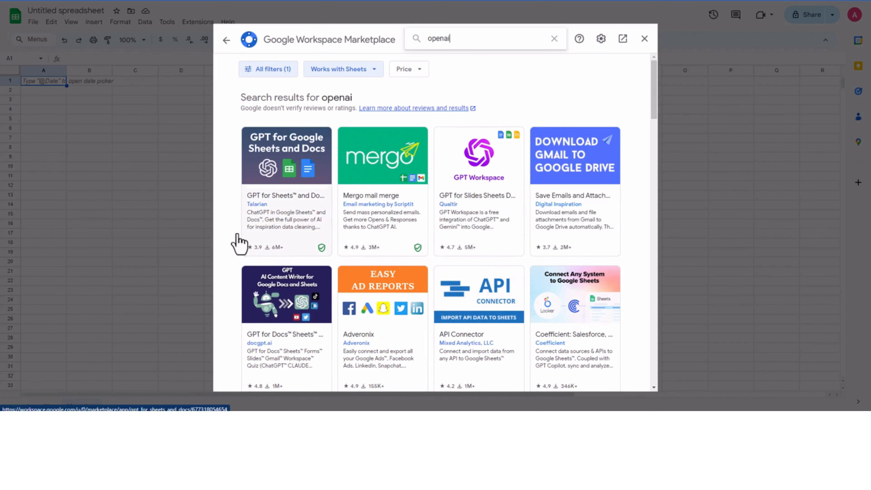
pyautogui.scroll(-3, 506, 327)
pyautogui.scroll(3, 505, 302)
pyautogui.click(645, 39)
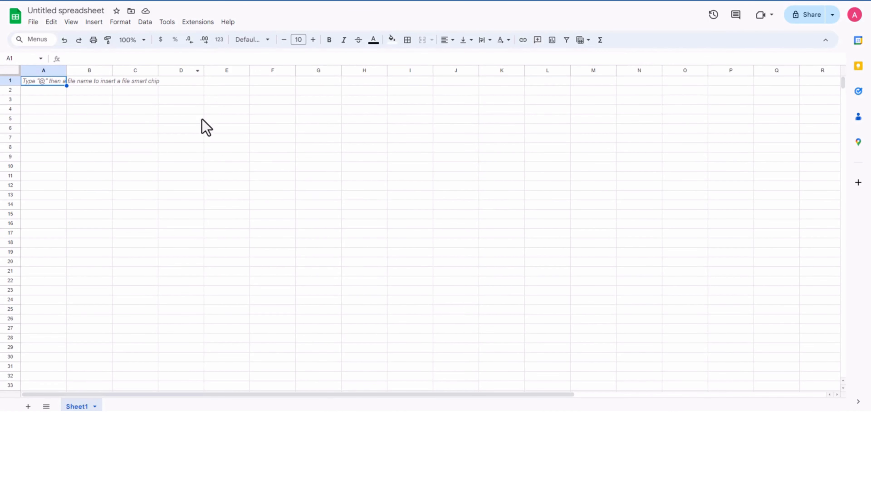
# Step: Open the spreadsheet's Apps Script project, replace the default code with the GPT(Input) function including the OpenAI API key, and save it
pyautogui.click(198, 22)
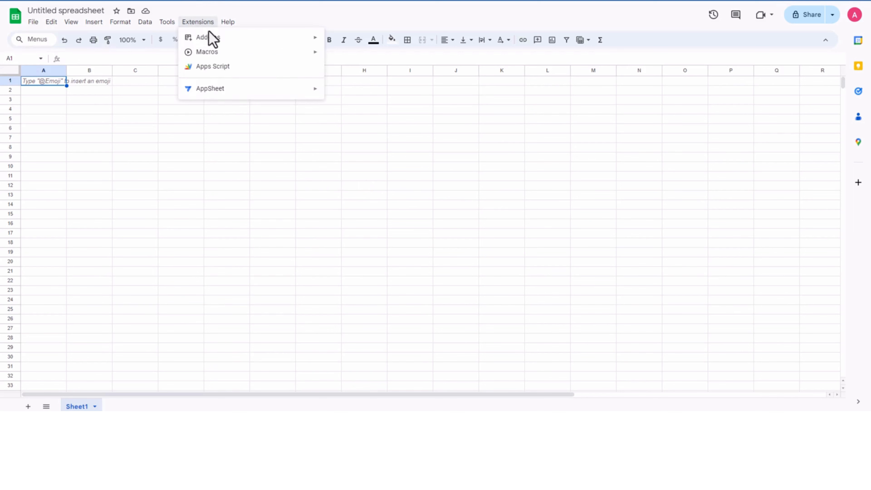
pyautogui.click(228, 68)
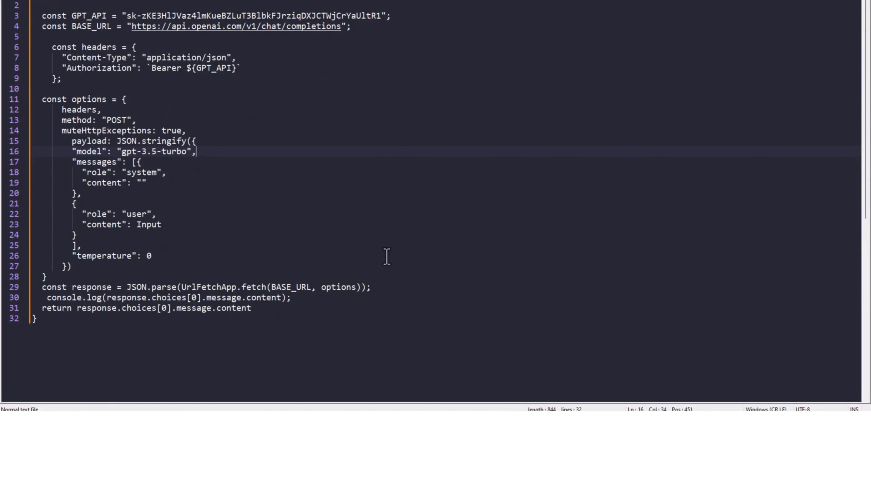
pyautogui.hotkey('ctrl', 'a')
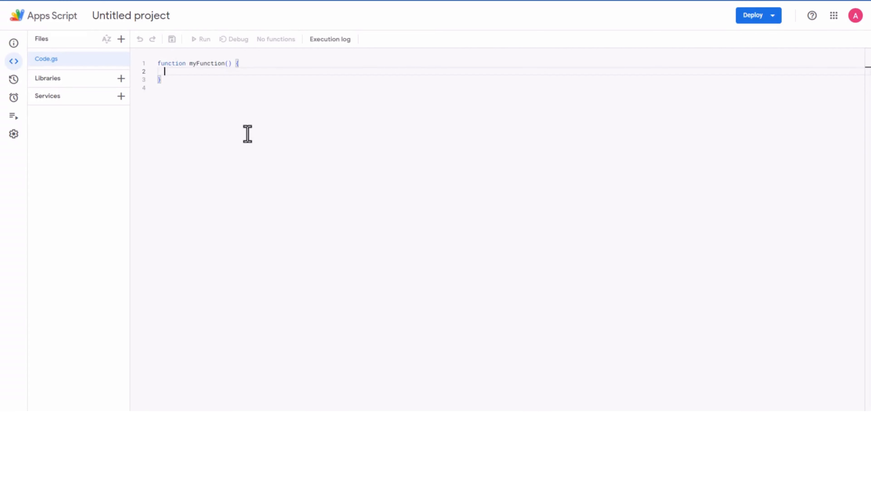
pyautogui.hotkey('ctrl', 'a')
pyautogui.hotkey('ctrl', 'v')
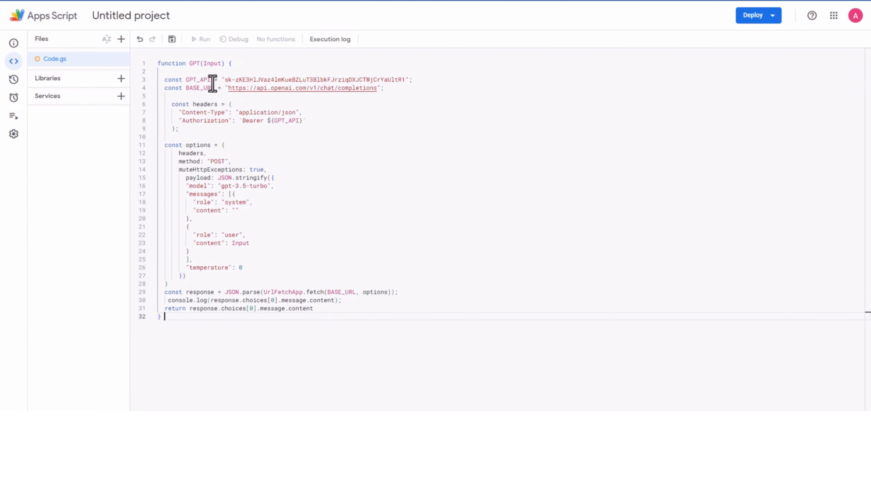
pyautogui.doubleClick(224, 81)
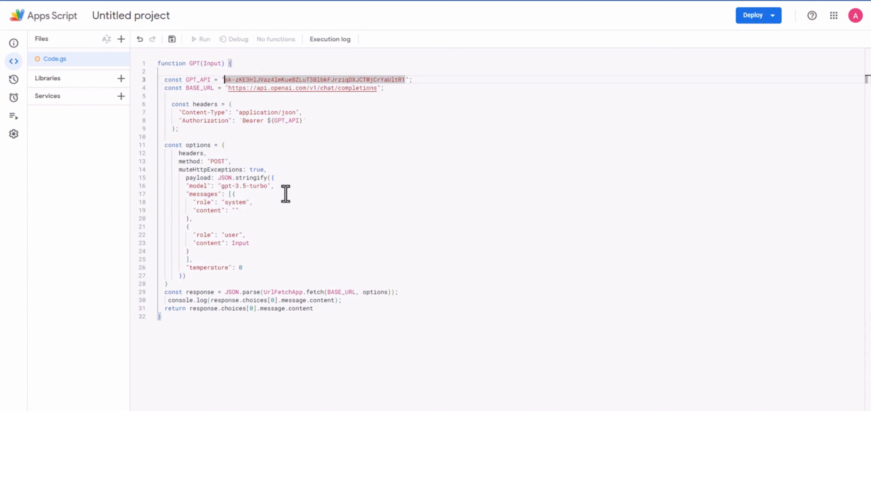
pyautogui.click(286, 186)
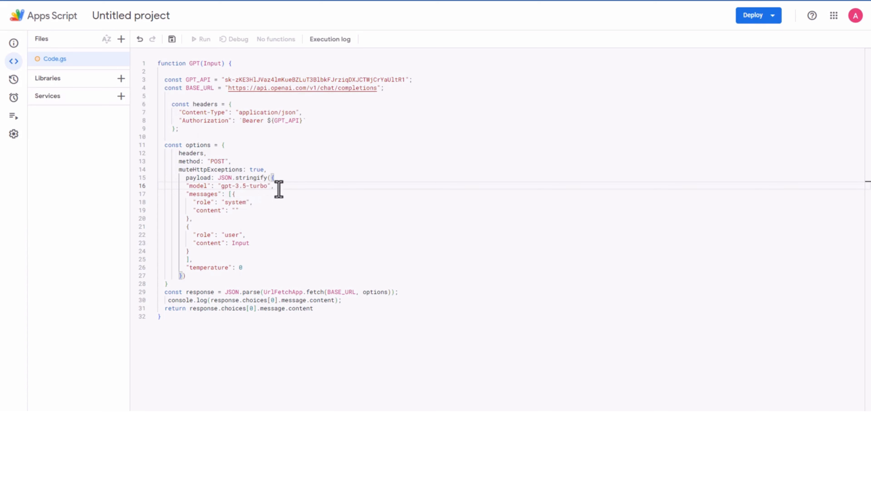
pyautogui.click(171, 40)
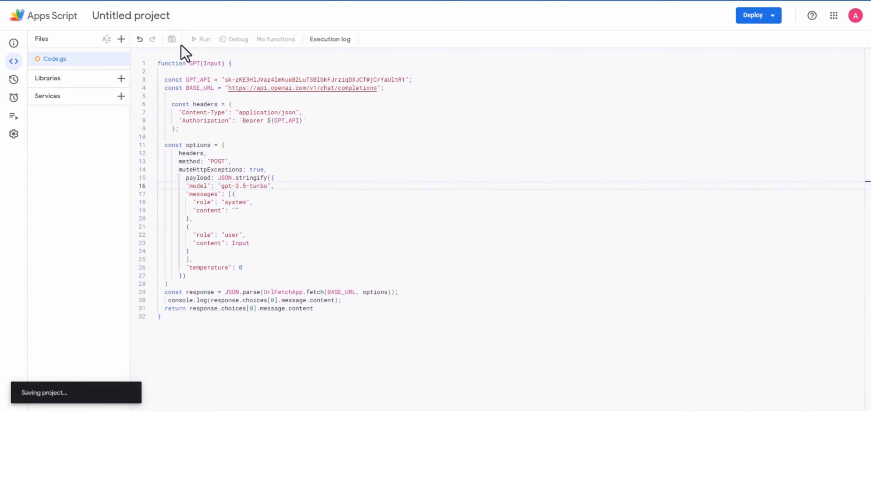
# Step: Run the GPT function and authorize the unverified project to connect to an external service with the Google account
pyautogui.click(203, 45)
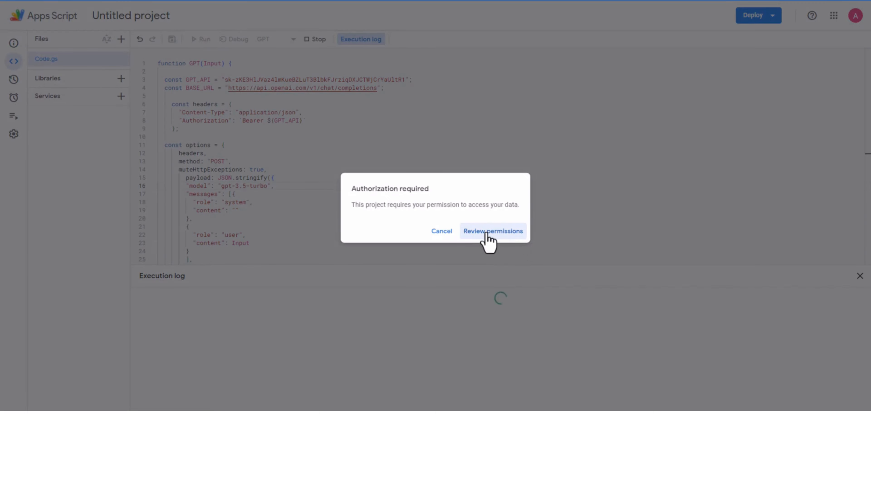
pyautogui.click(489, 232)
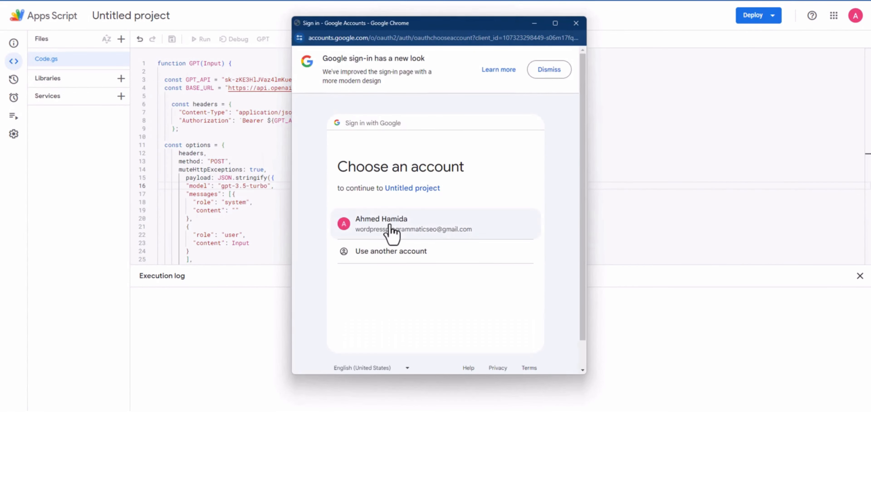
pyautogui.click(389, 227)
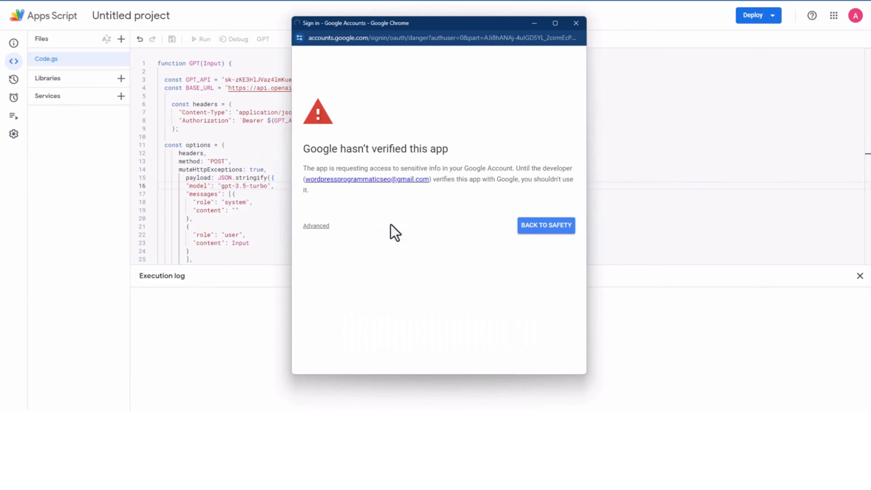
pyautogui.click(316, 226)
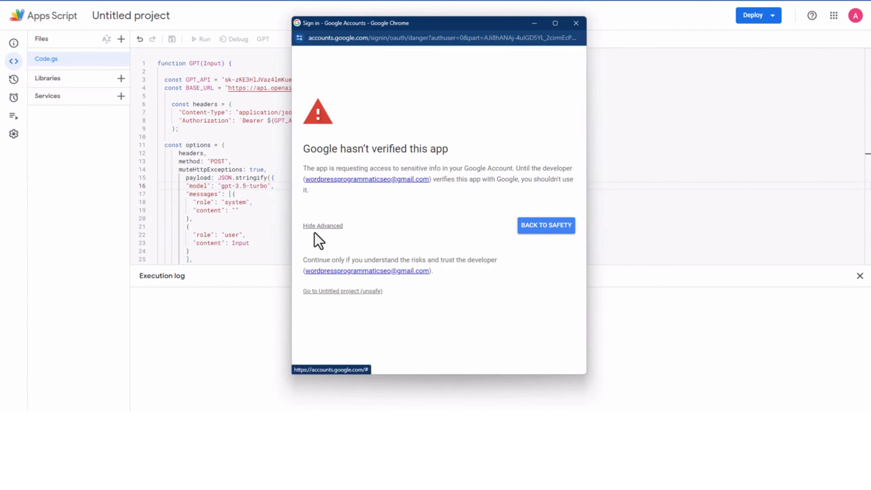
pyautogui.click(341, 292)
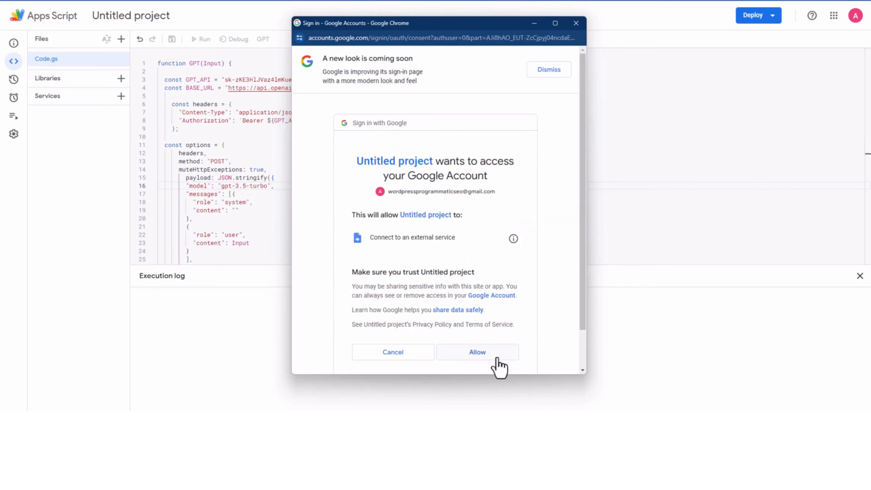
pyautogui.click(497, 357)
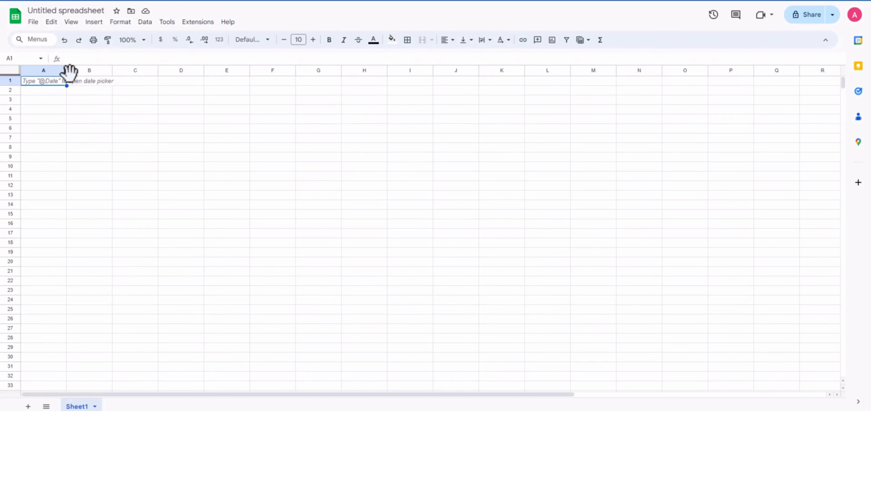
# Step: Widen column A of Sheet1 to almost three times its default width and make the formula bar taller
pyautogui.moveTo(67, 74); pyautogui.dragTo(126, 79)
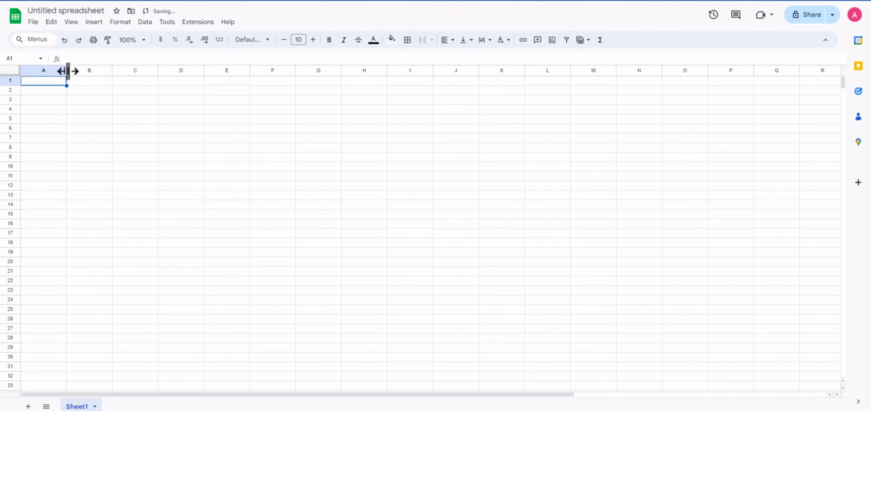
pyautogui.moveTo(64, 69); pyautogui.dragTo(152, 70)
pyautogui.click(104, 118)
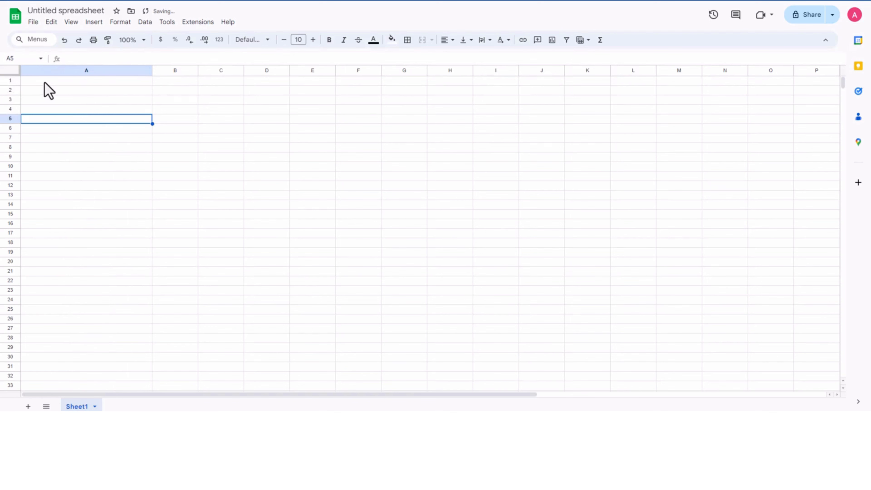
pyautogui.click(52, 81)
pyautogui.moveTo(82, 64); pyautogui.dragTo(85, 102)
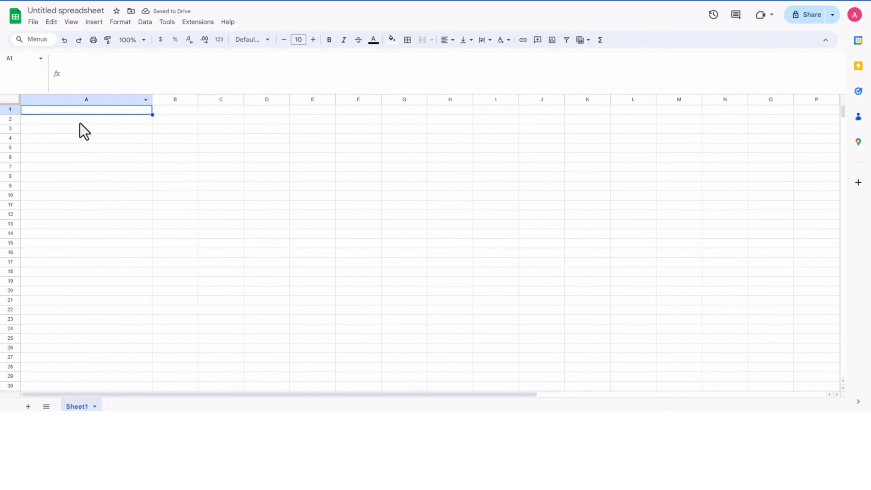
pyautogui.click(72, 138)
pyautogui.click(70, 111)
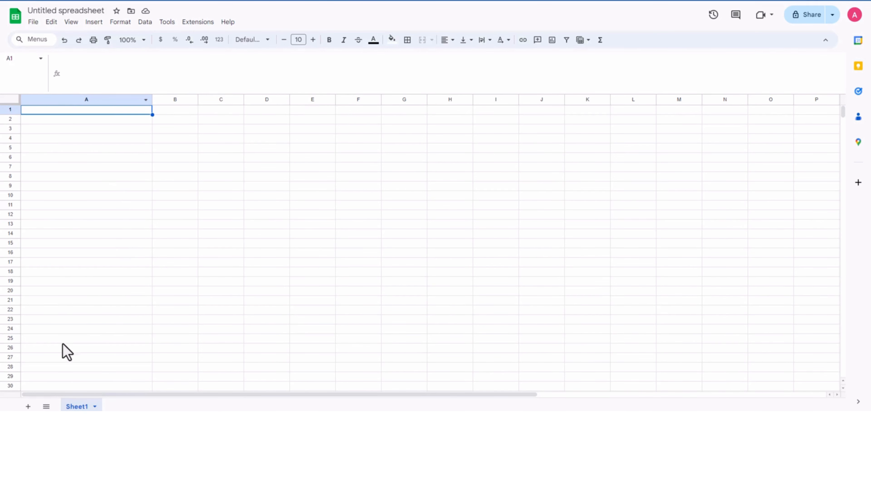
# Step: Add a second sheet and enter the headers "Keywords" in A1 and "Titles" in B1
pyautogui.click(28, 406)
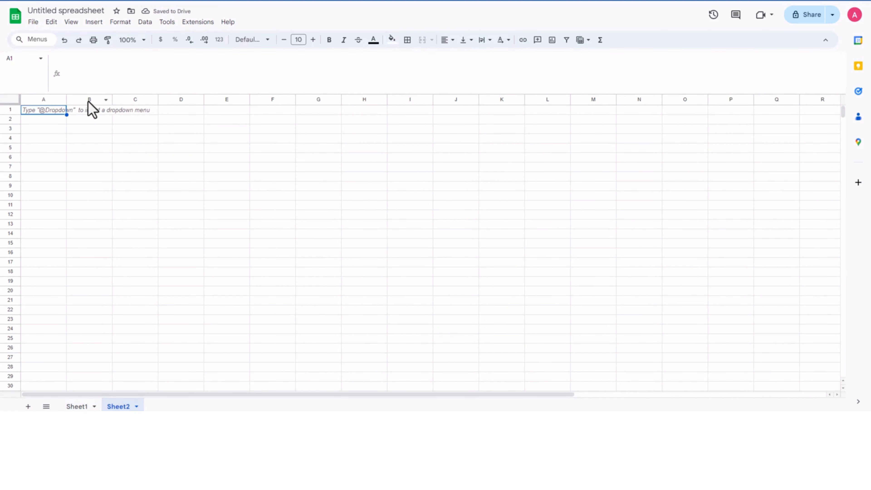
pyautogui.write('Keywords')
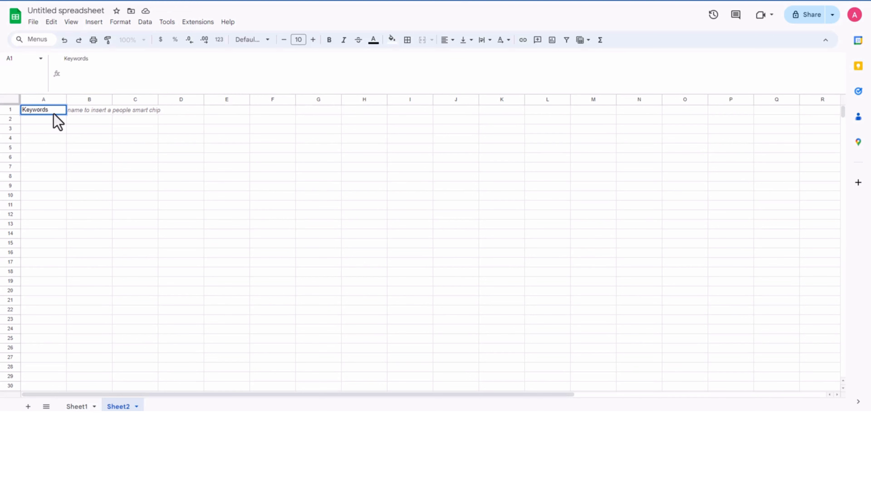
pyautogui.click(92, 110)
pyautogui.write('T')
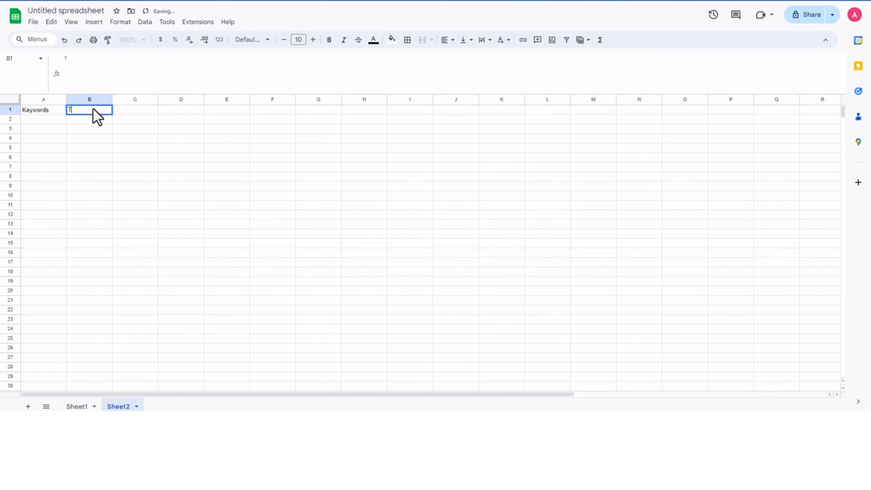
pyautogui.write('itles')
pyautogui.press('Tab')
# Step: Enter "how to repare an iphone after water damage" in A2 and widen column A to fit the text
pyautogui.click(40, 123)
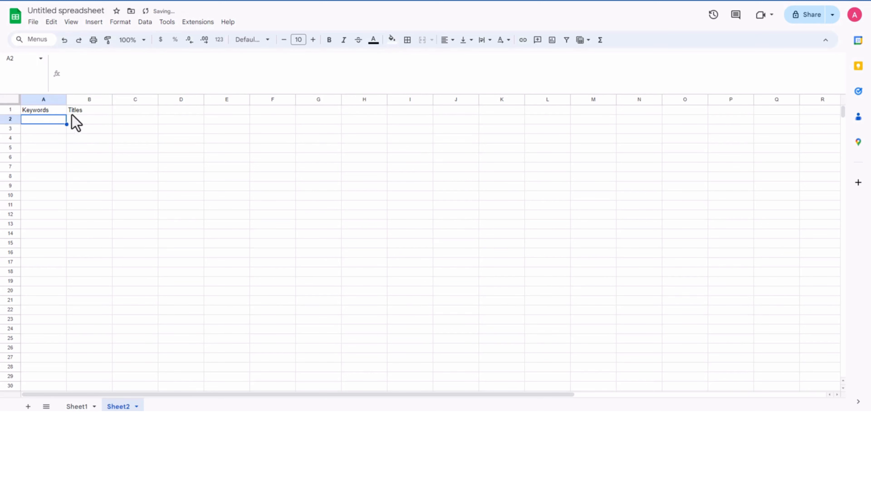
pyautogui.click(109, 70)
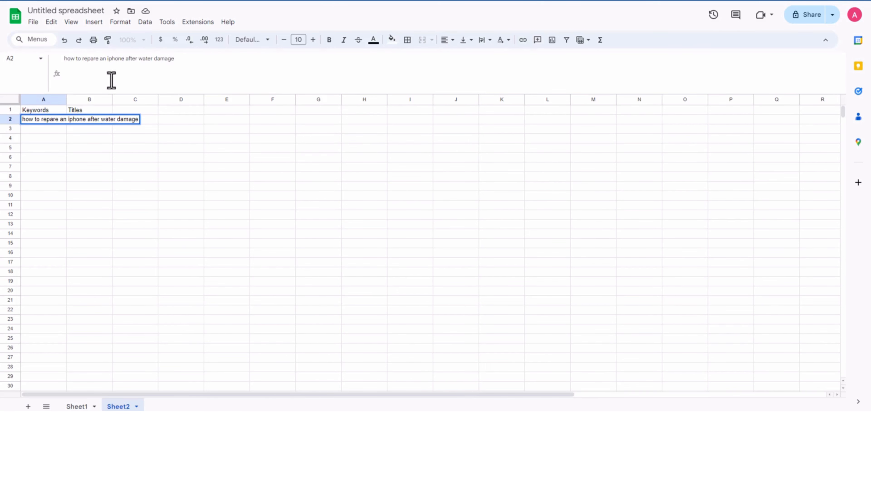
pyautogui.moveTo(67, 99); pyautogui.dragTo(158, 100)
pyautogui.click(87, 165)
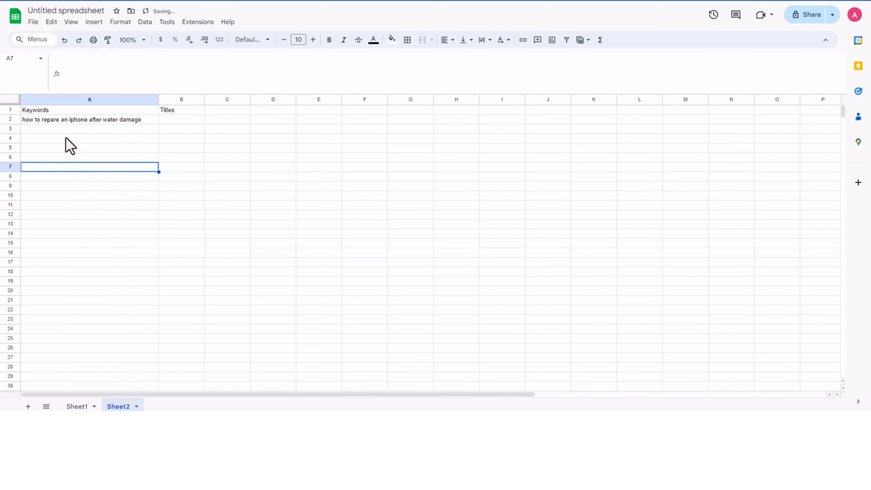
# Step: Enter the keyword "how to clean an iphone 11" in cell A3
pyautogui.click(69, 130)
pyautogui.click(107, 62)
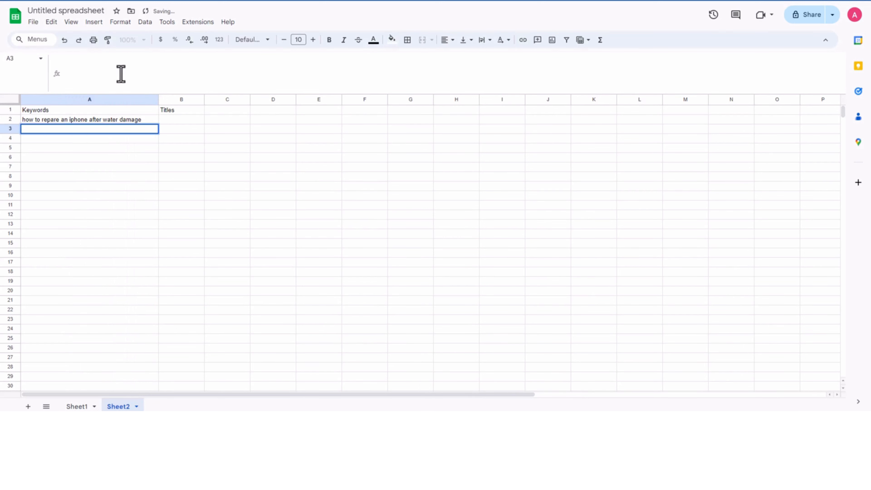
pyautogui.write('how to clean an iphone 11')
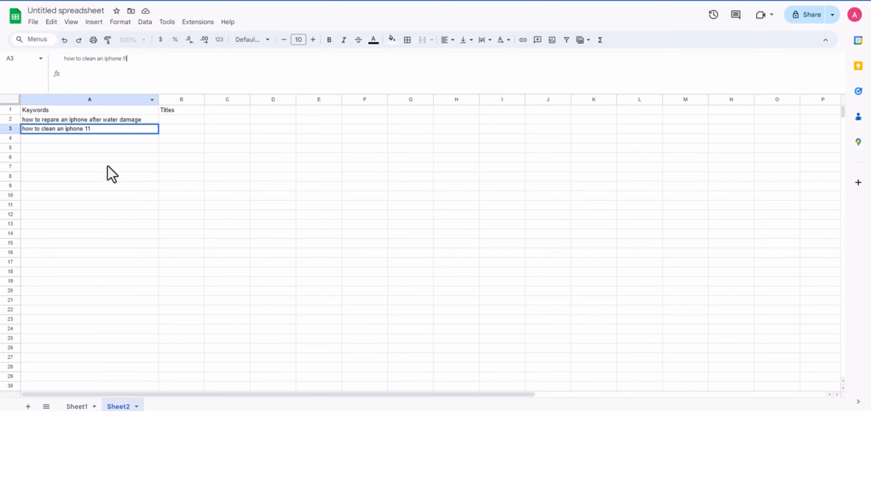
pyautogui.press('Tab')
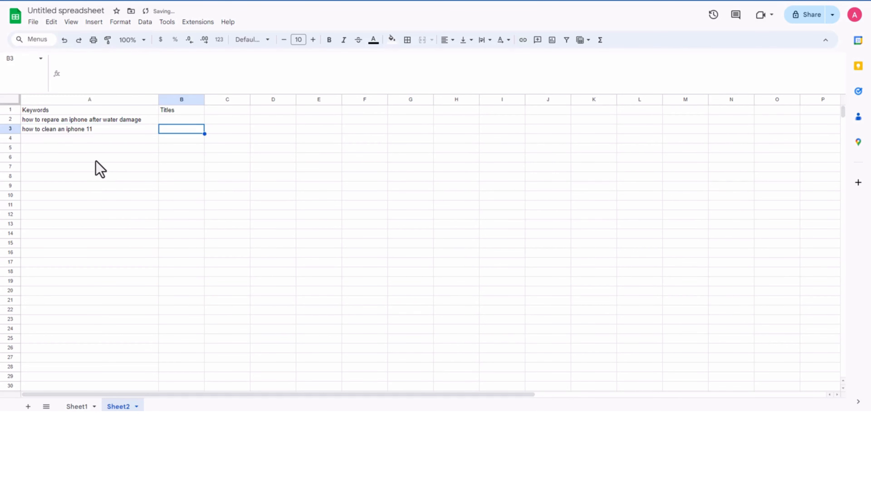
# Step: Enter the keyword "how to repare iphone screen" in cell A4
pyautogui.click(69, 142)
pyautogui.click(84, 77)
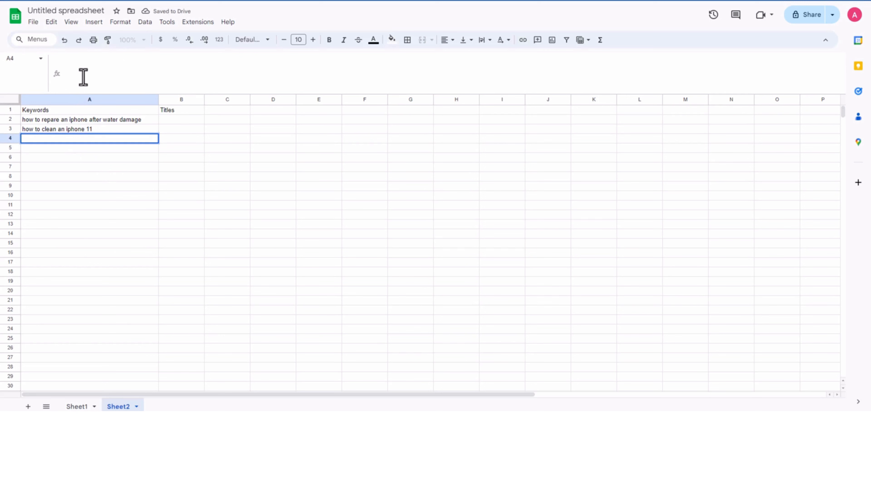
pyautogui.write('how to r')
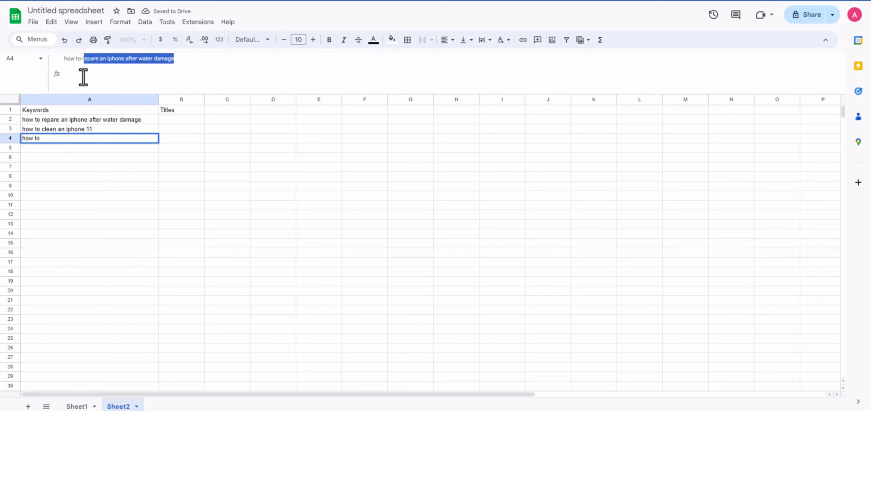
pyautogui.write('eplare iphone screen')
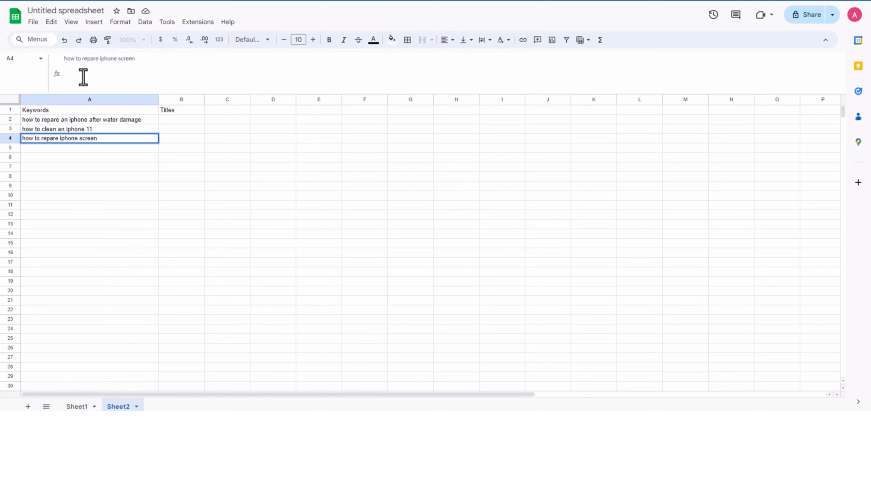
pyautogui.press('Tab')
# Step: Widen the Titles column on Sheet2 so that it is clearly wider than the Keywords column
pyautogui.click(102, 168)
pyautogui.click(107, 120)
pyautogui.click(112, 138)
pyautogui.click(112, 129)
pyautogui.moveTo(206, 100); pyautogui.dragTo(361, 100)
pyautogui.click(214, 159)
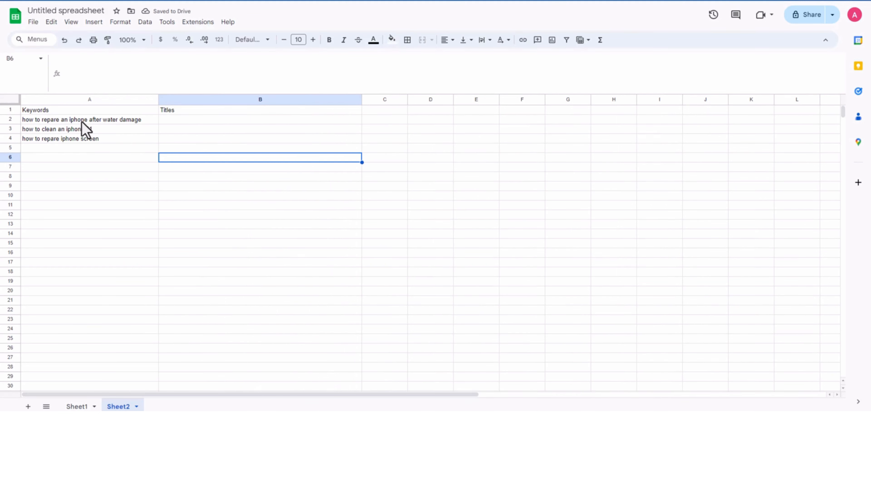
pyautogui.click(157, 120)
pyautogui.click(185, 120)
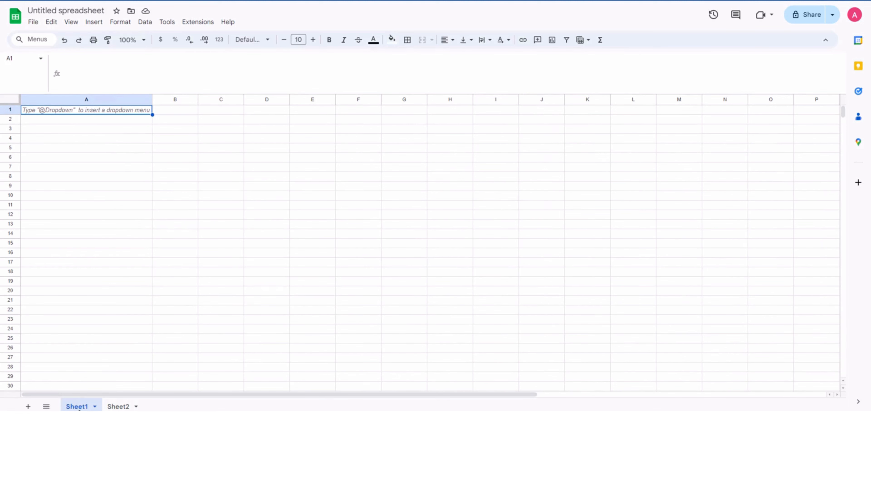
pyautogui.click(119, 406)
pyautogui.click(208, 148)
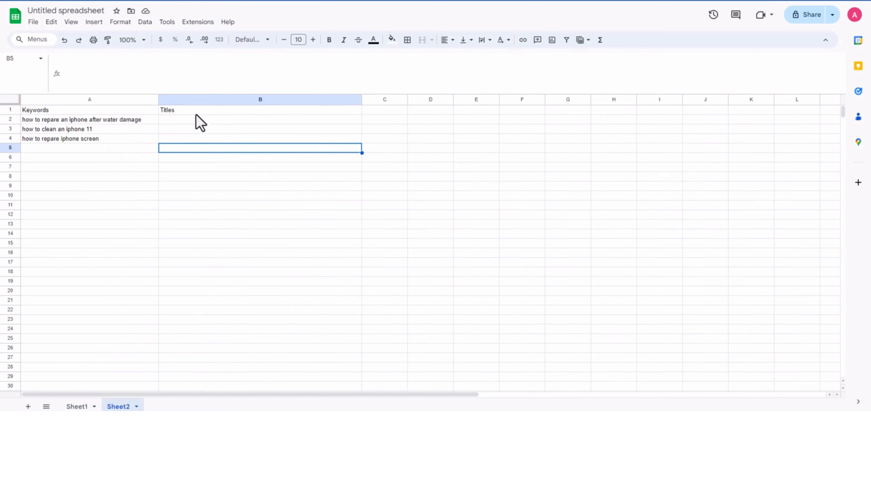
# Step: Copy the three keywords in A2:A4 of Sheet2 into A1:A3 of Sheet1
pyautogui.moveTo(71, 118); pyautogui.dragTo(83, 139)
pyautogui.hotkey('ctrl', 'c')
pyautogui.click(78, 406)
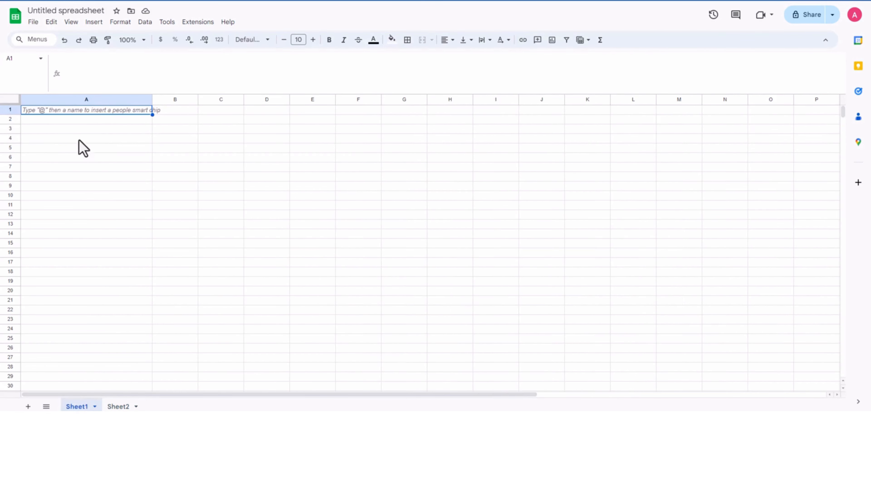
pyautogui.hotkey('ctrl', 'v')
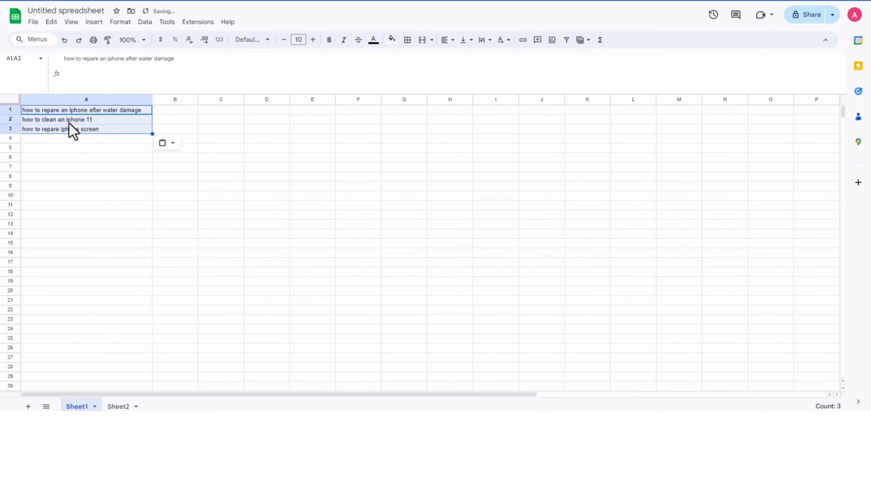
pyautogui.click(231, 137)
# Step: Widen column B on Sheet1 slightly and enter =gpt("Write a blog post article in less than 60 characters&") in cell B1
pyautogui.click(173, 110)
pyautogui.moveTo(197, 100); pyautogui.dragTo(227, 99)
pyautogui.click(108, 72)
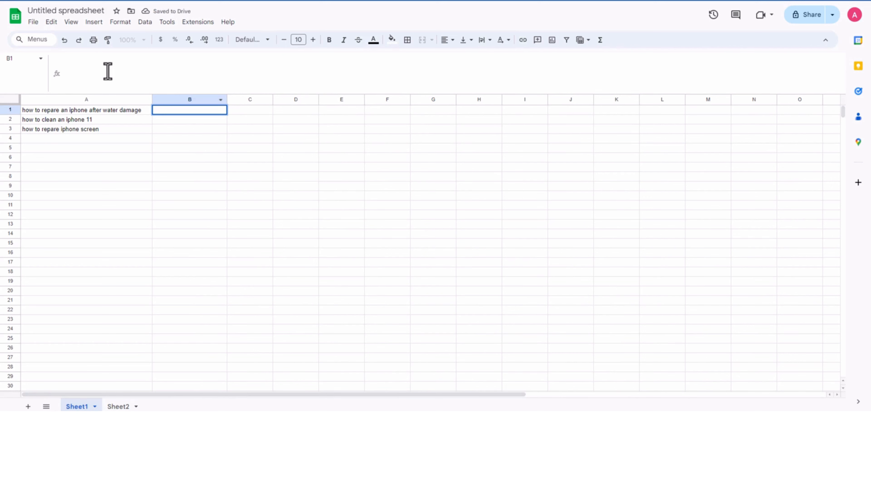
pyautogui.write('=')
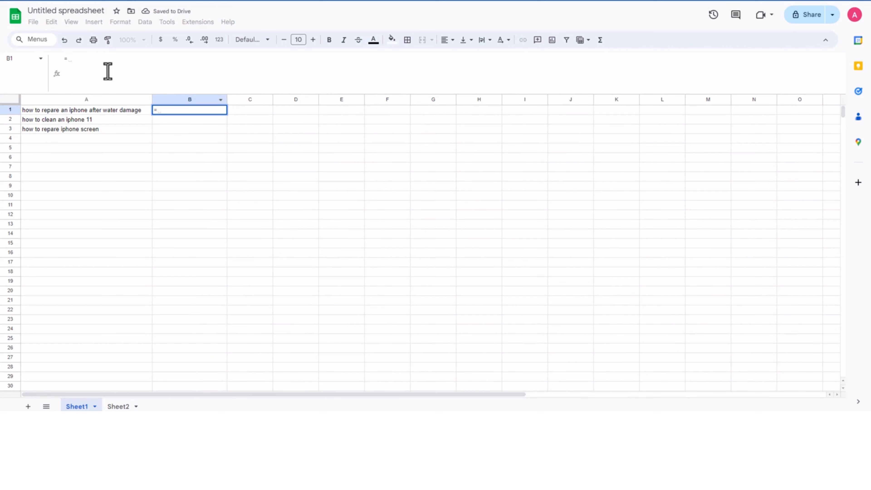
pyautogui.write('gpt()')
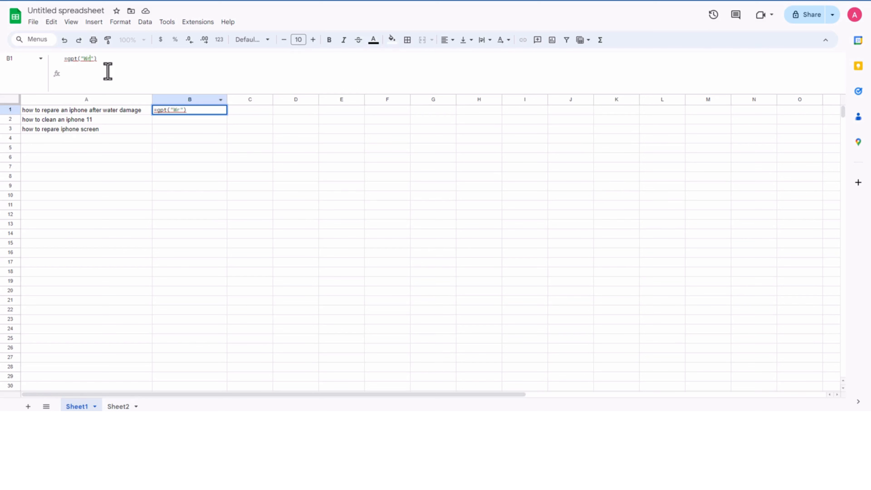
pyautogui.write('ite a blog post ar')
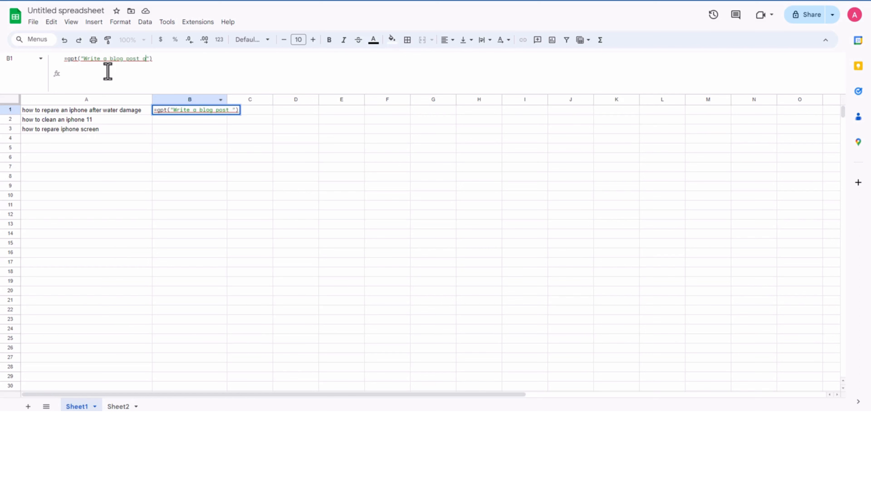
pyautogui.write('ticle in less th')
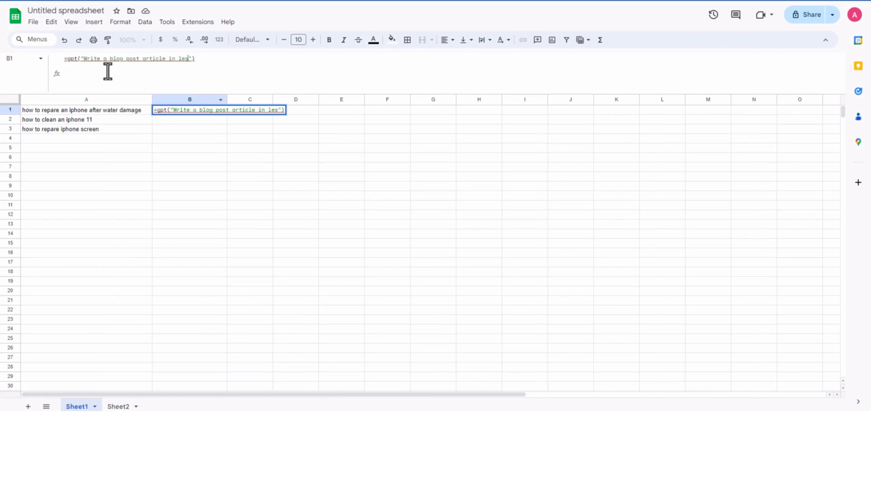
pyautogui.write('an ')
pyautogui.write('60 chara')
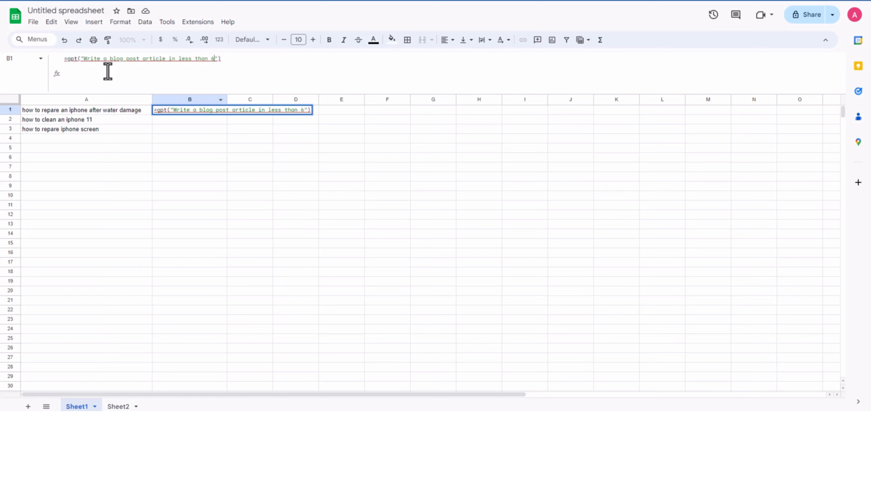
pyautogui.write('cters&')
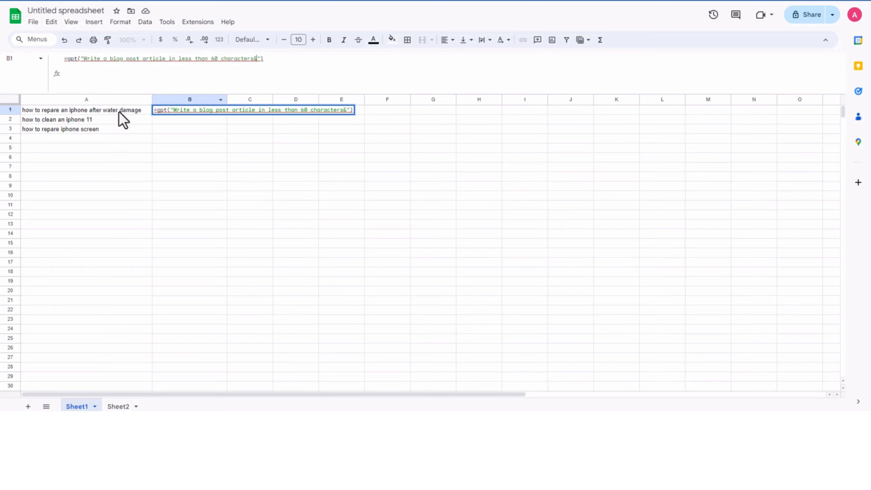
pyautogui.moveTo(120, 113); pyautogui.dragTo(181, 115)
pyautogui.click(201, 111)
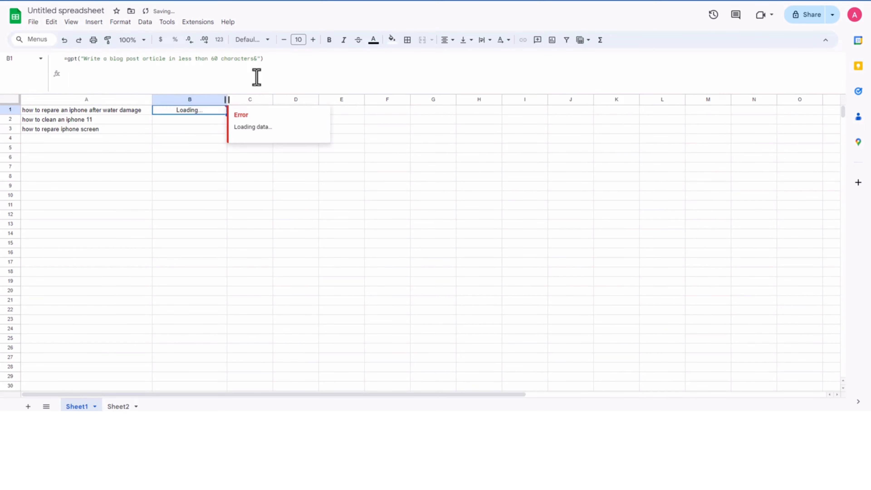
# Step: Change the formula in B1 to =gpt("Write a blog post article in less than 60 characters"&A1&)
pyautogui.click(265, 59)
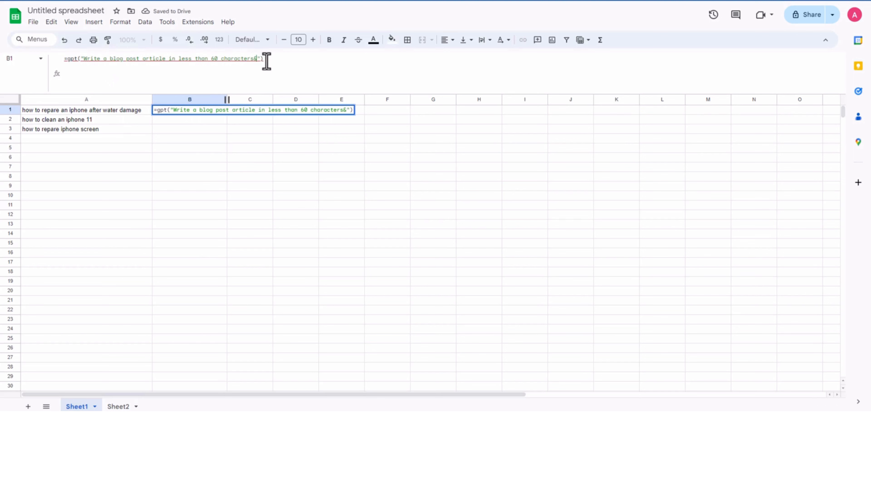
pyautogui.write('&&')
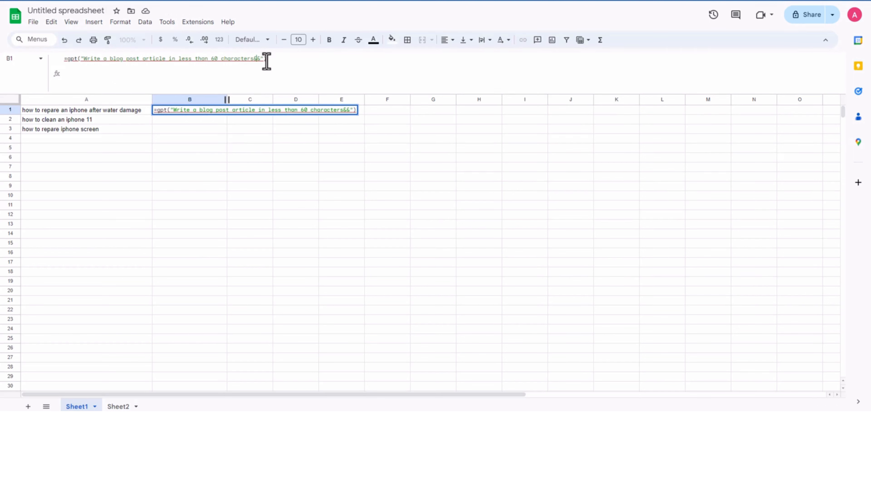
pyautogui.write('A1')
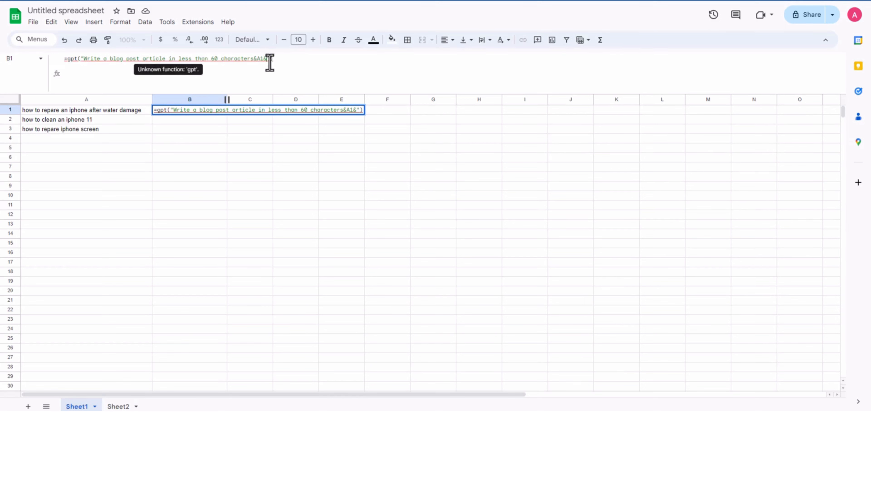
pyautogui.press('BackSpace')
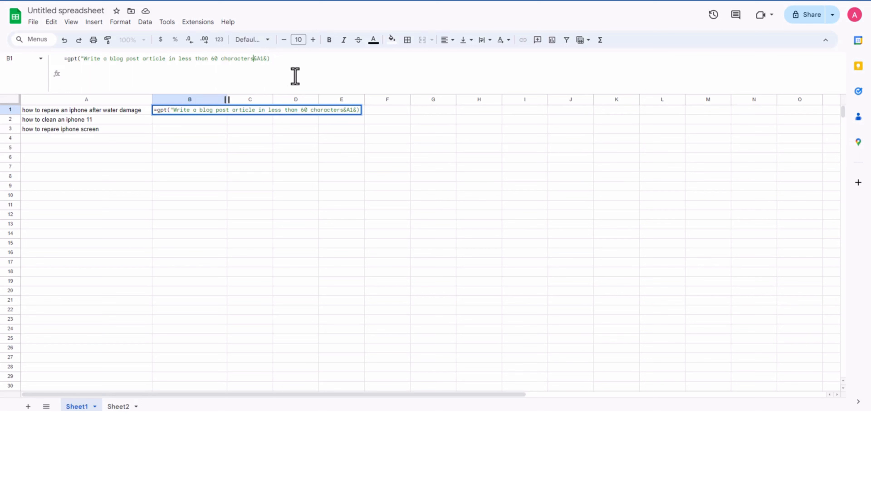
pyautogui.write('"')
pyautogui.click(298, 61)
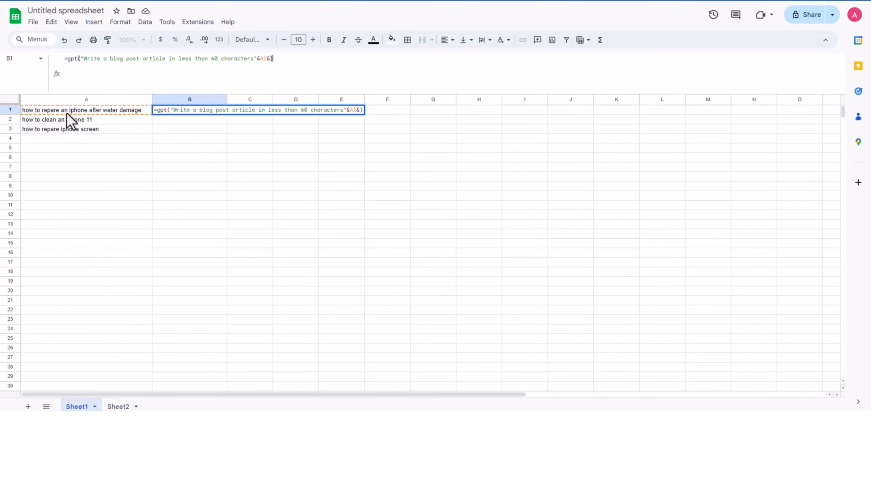
pyautogui.click(240, 111)
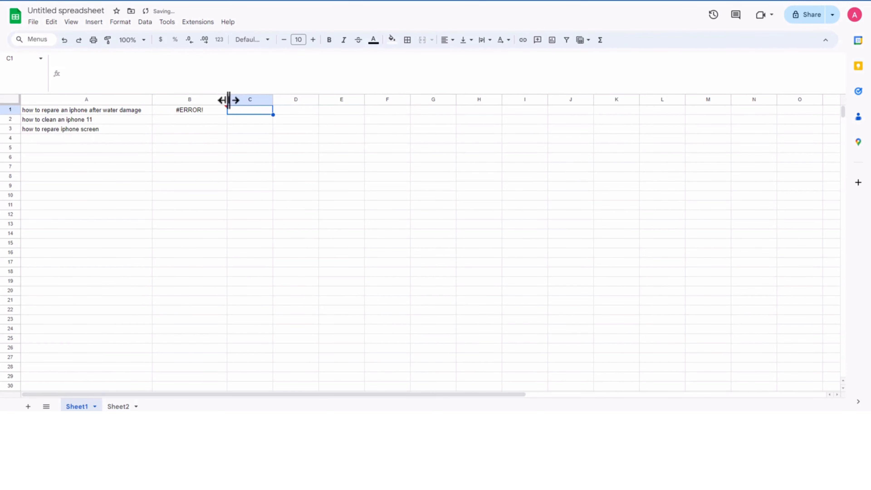
# Step: Widen column B on Sheet1 to about twice its width and check cell B1
pyautogui.moveTo(231, 99); pyautogui.dragTo(306, 100)
pyautogui.click(234, 127)
pyautogui.click(232, 112)
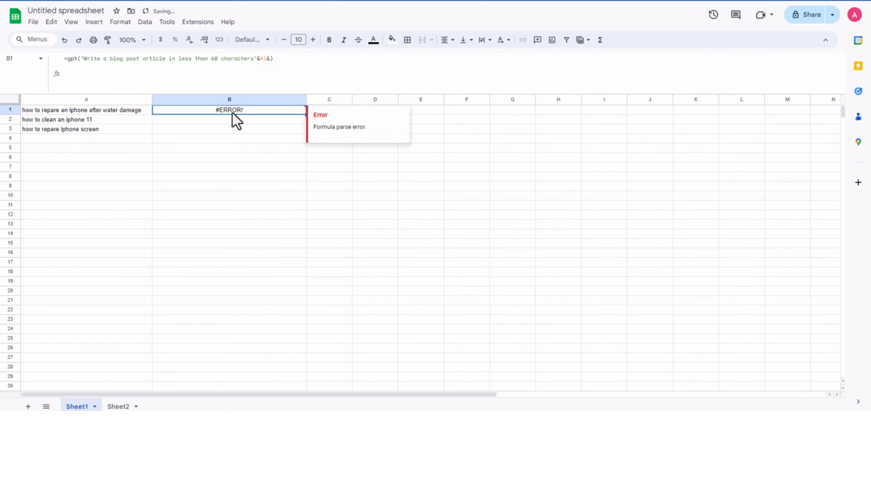
# Step: Move the A1 reference within B1's formula so it reads =gpt("Write a blog post article "&A1&"in less than 60 characters")
pyautogui.click(307, 69)
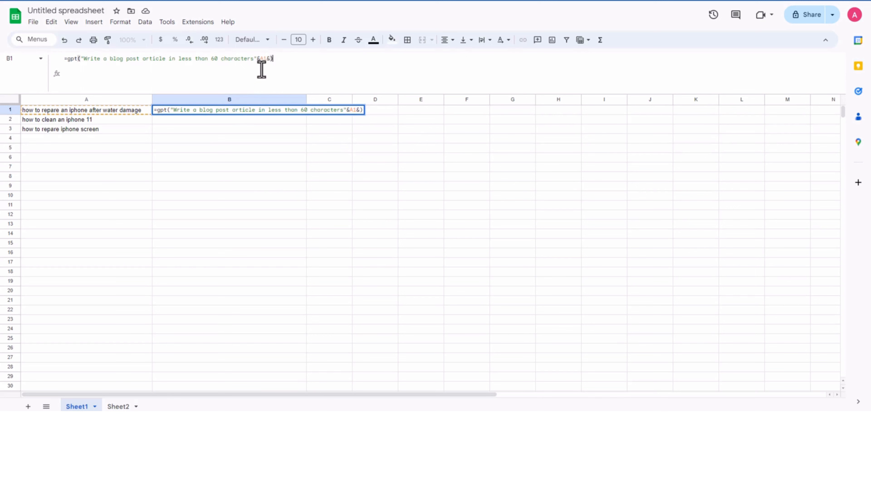
pyautogui.moveTo(272, 62); pyautogui.dragTo(256, 64)
pyautogui.hotkey('ctrl', 'c')
pyautogui.press('BackSpace')
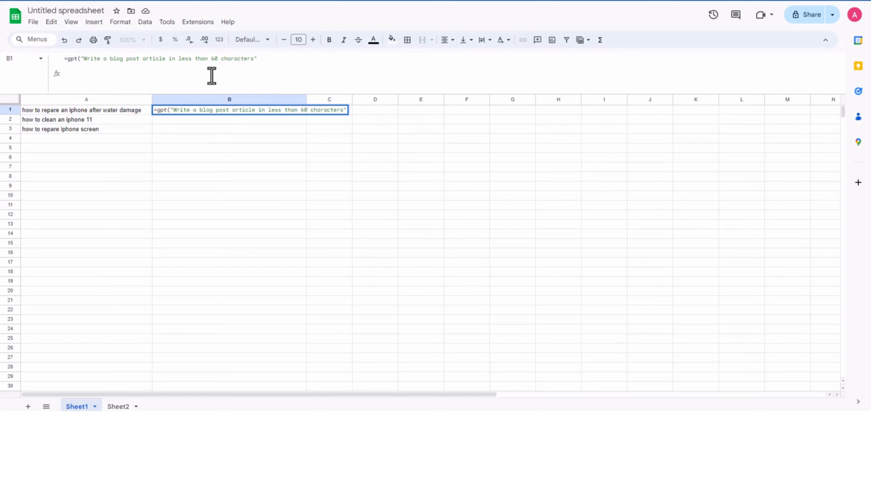
pyautogui.click(168, 63)
pyautogui.hotkey('ctrl', 'v')
pyautogui.press('BackSpace')
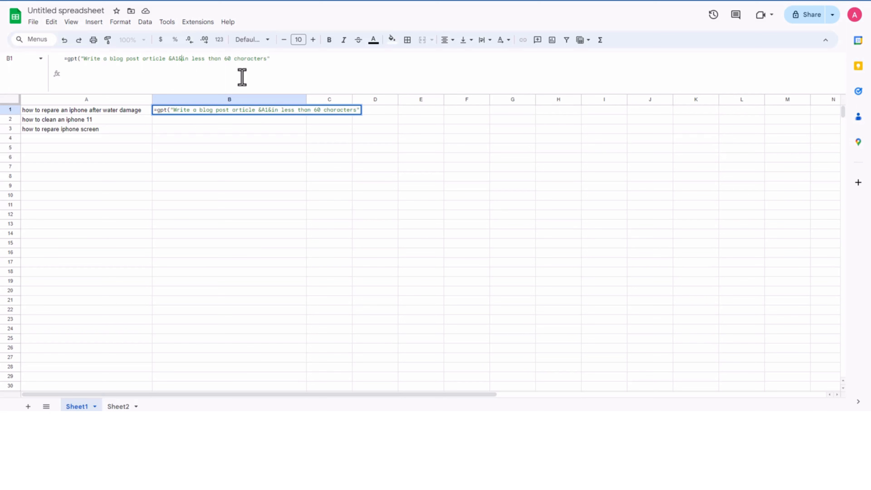
pyautogui.write('"')
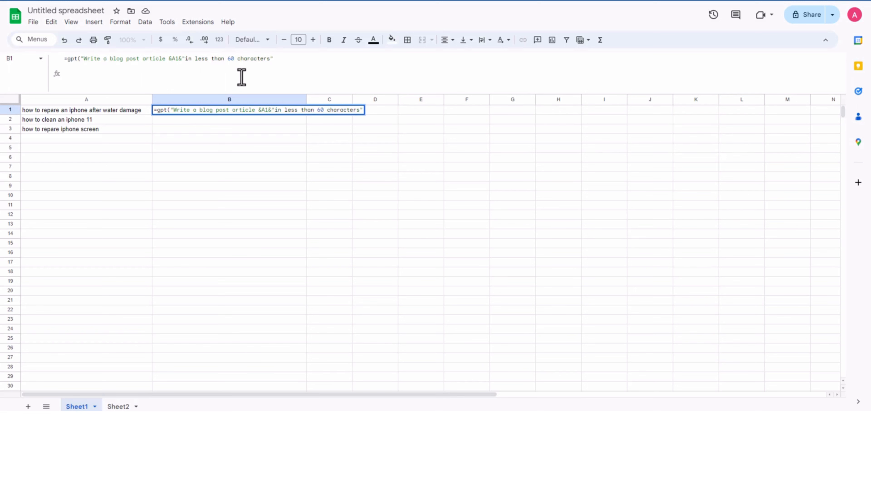
pyautogui.click(271, 61)
pyautogui.write('"')
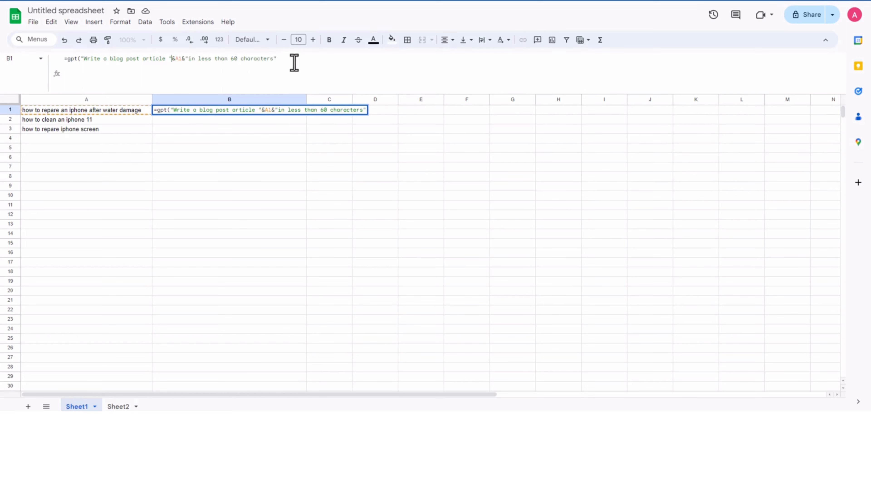
pyautogui.press('Tab')
pyautogui.click(255, 150)
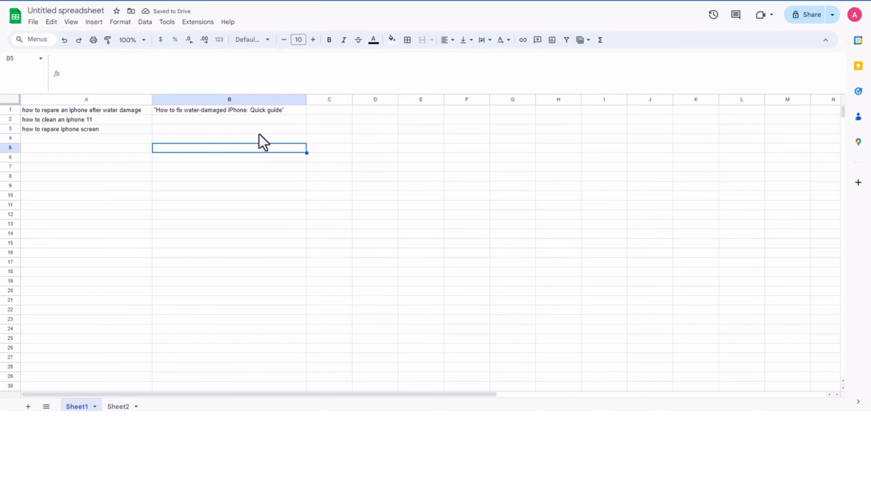
# Step: Fill the gpt formula from B1 down to B3 and widen column B further
pyautogui.click(276, 114)
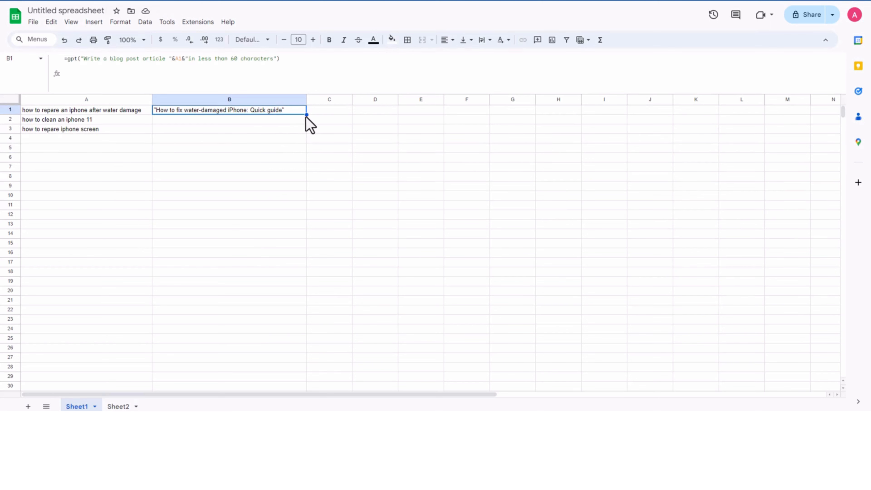
pyautogui.moveTo(307, 115); pyautogui.dragTo(295, 134)
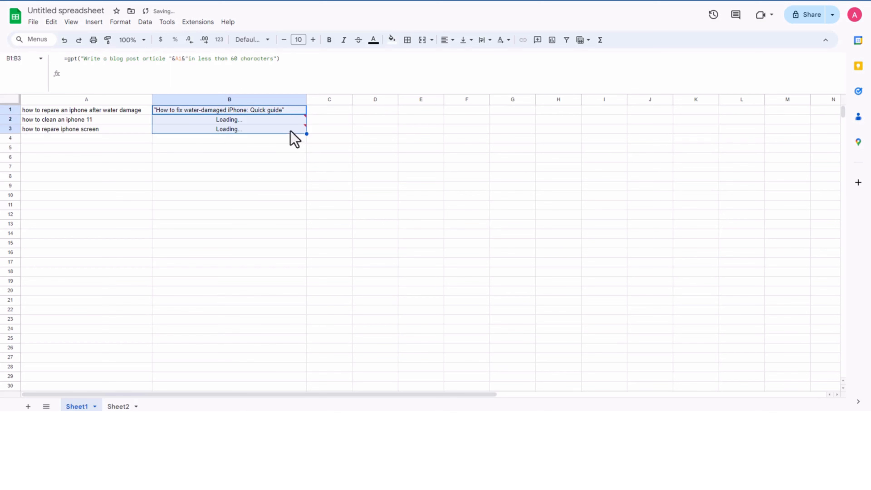
pyautogui.click(242, 168)
pyautogui.moveTo(306, 101); pyautogui.dragTo(359, 107)
pyautogui.click(199, 195)
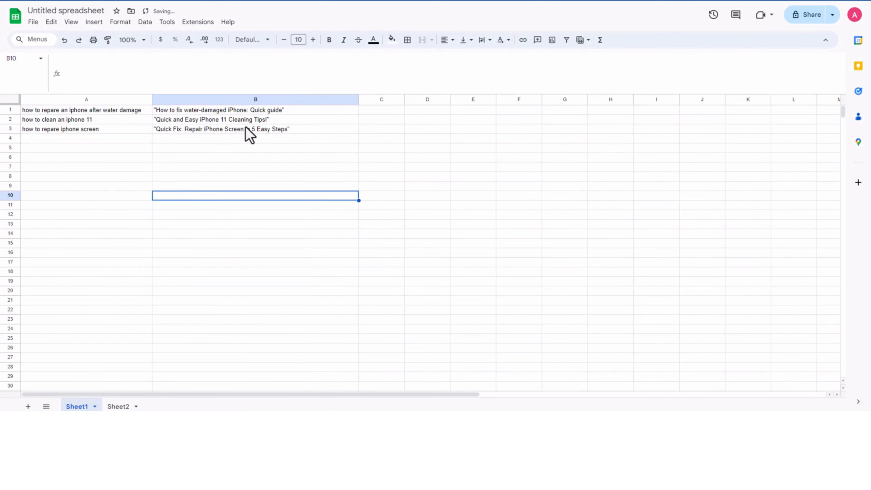
pyautogui.click(244, 132)
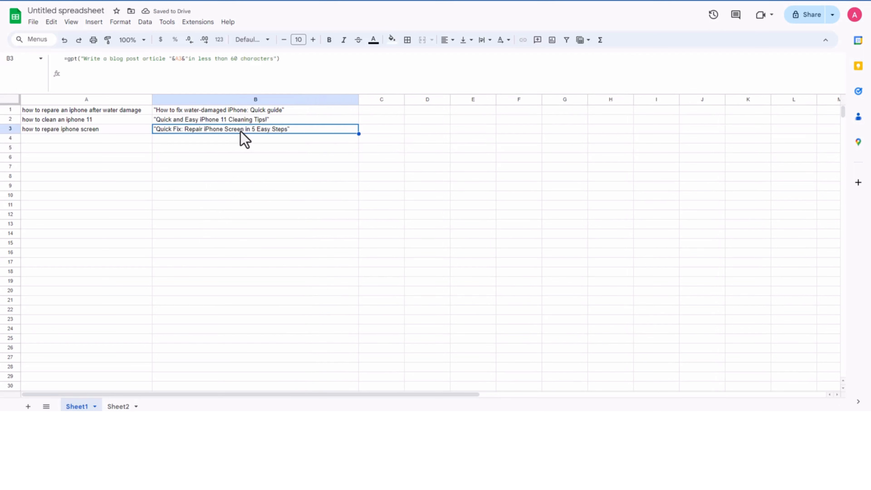
pyautogui.click(55, 112)
pyautogui.click(67, 120)
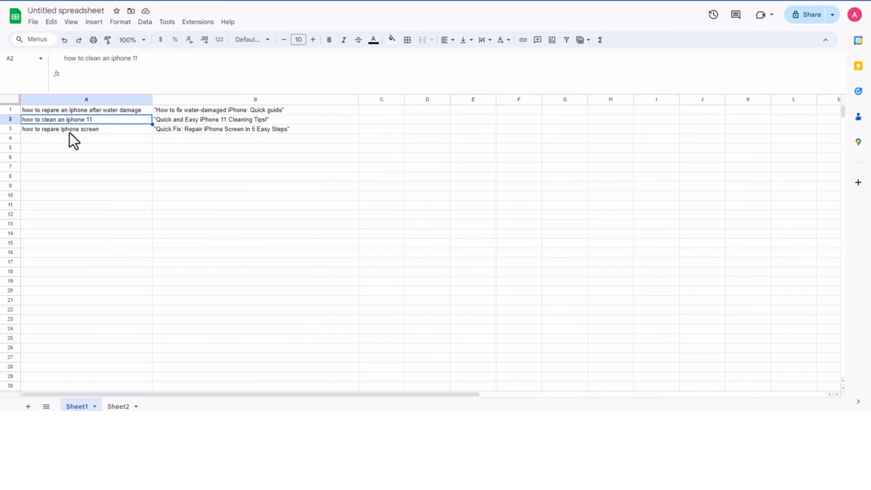
pyautogui.click(70, 130)
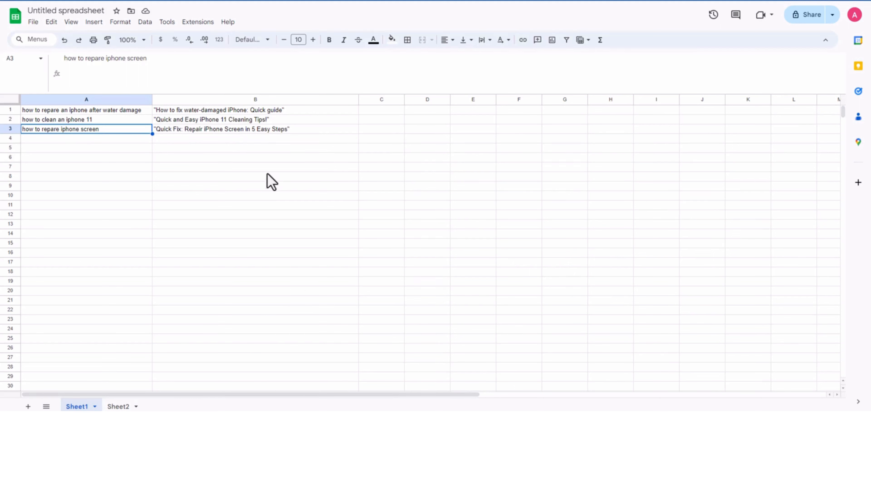
# Step: Copy the generated titles in B1:B3 of Sheet1 and paste them as values only into B2:B4 of Sheet2
pyautogui.moveTo(275, 109); pyautogui.dragTo(280, 131)
pyautogui.hotkey('ctrl', 'c')
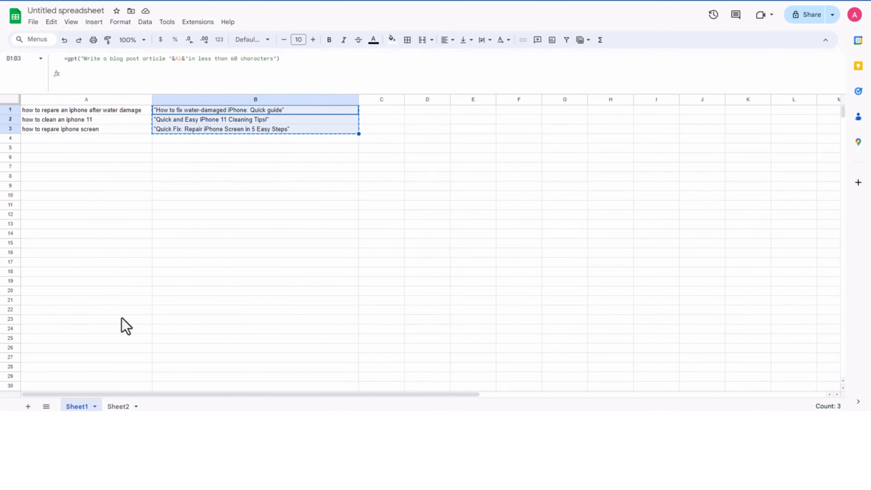
pyautogui.click(111, 407)
pyautogui.click(189, 121)
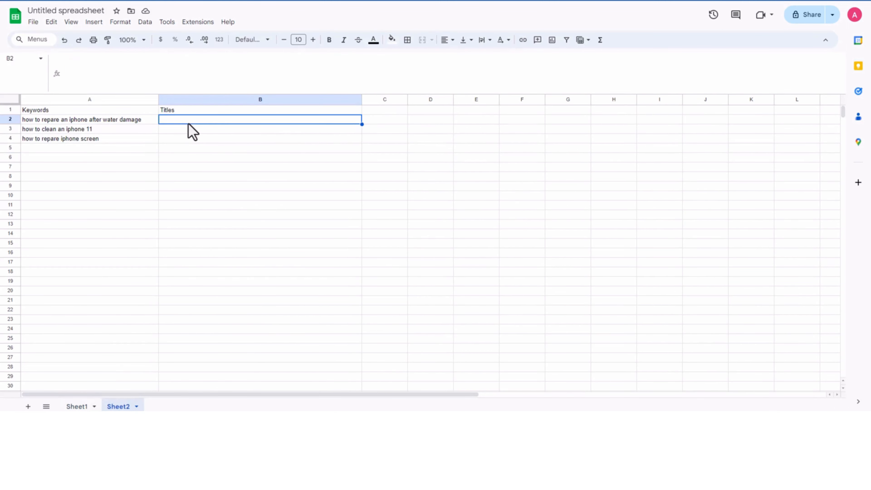
pyautogui.hotkey('ctrl', 'v')
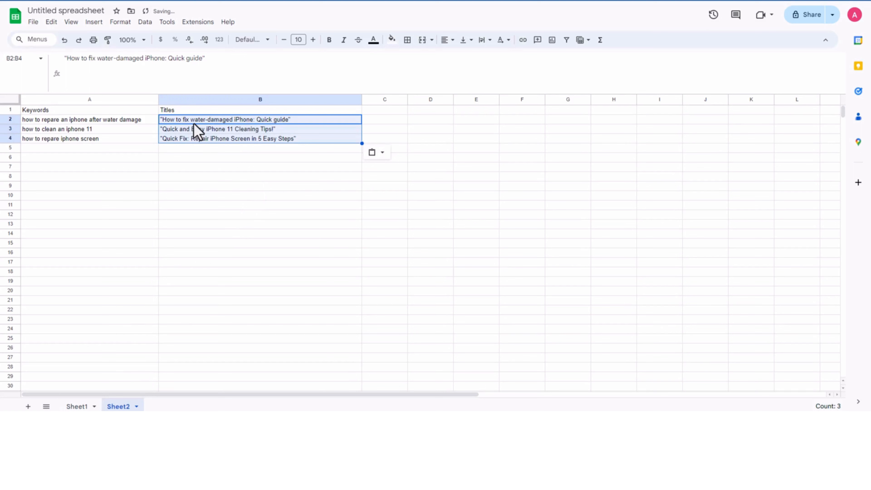
pyautogui.click(194, 122)
pyautogui.click(209, 145)
pyautogui.click(229, 138)
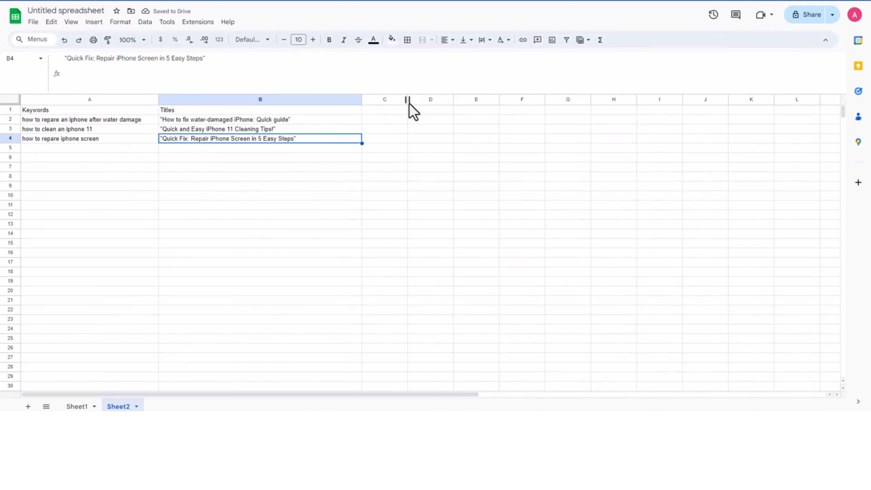
# Step: Widen column C of Sheet2 to about twice its width and enter the header "Meta Description" in C1
pyautogui.moveTo(407, 99); pyautogui.dragTo(455, 99)
pyautogui.click(399, 112)
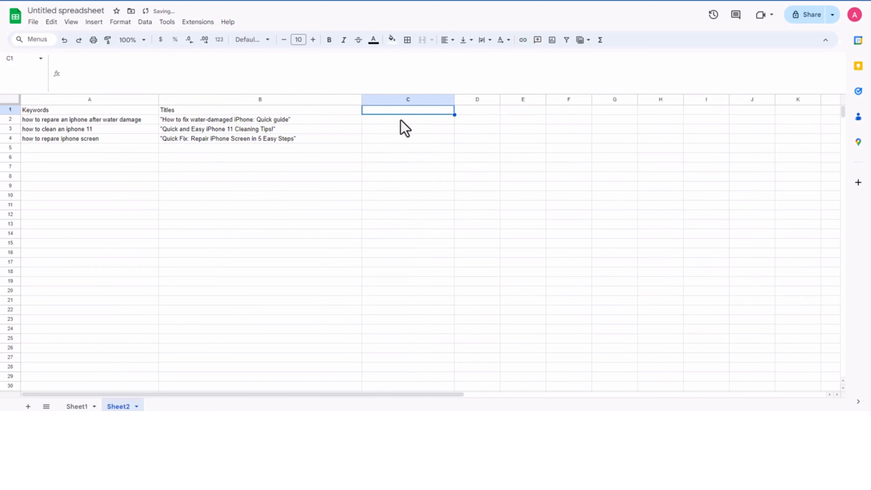
pyautogui.write('Meta')
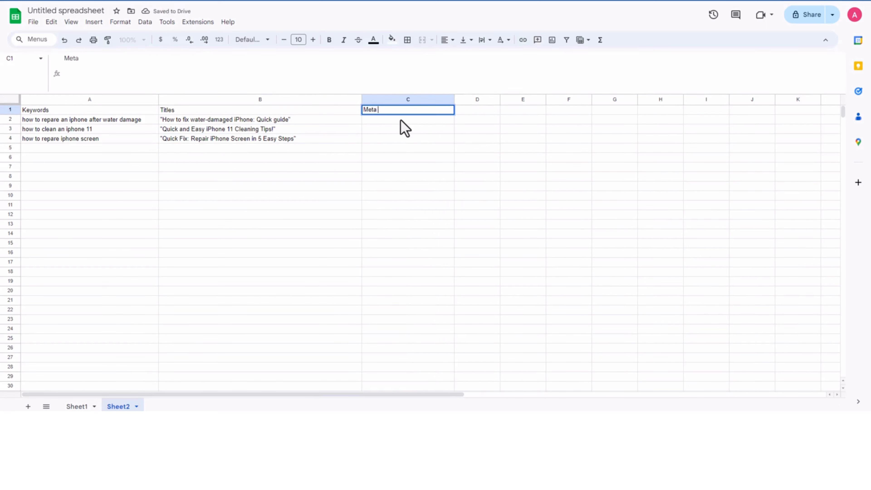
pyautogui.write(' Description')
pyautogui.press('Tab')
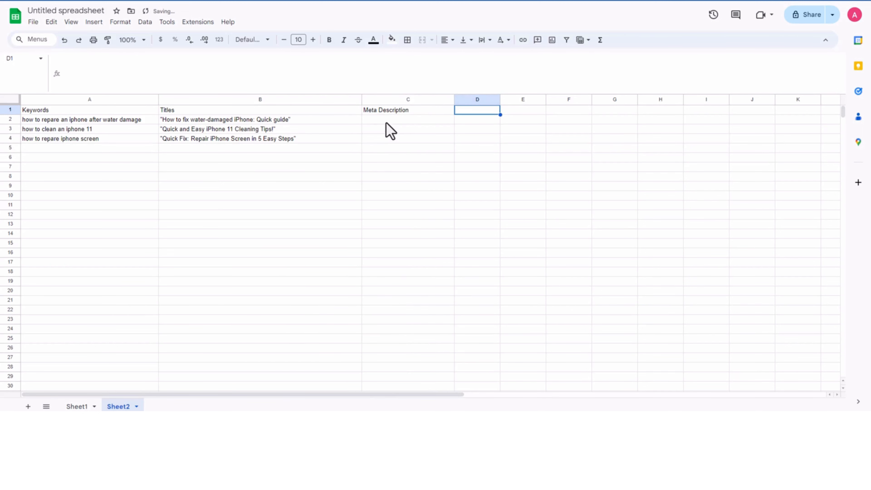
pyautogui.press('Return')
# Step: Clear the title formulas from cells B2:B3 on Sheet1
pyautogui.click(76, 407)
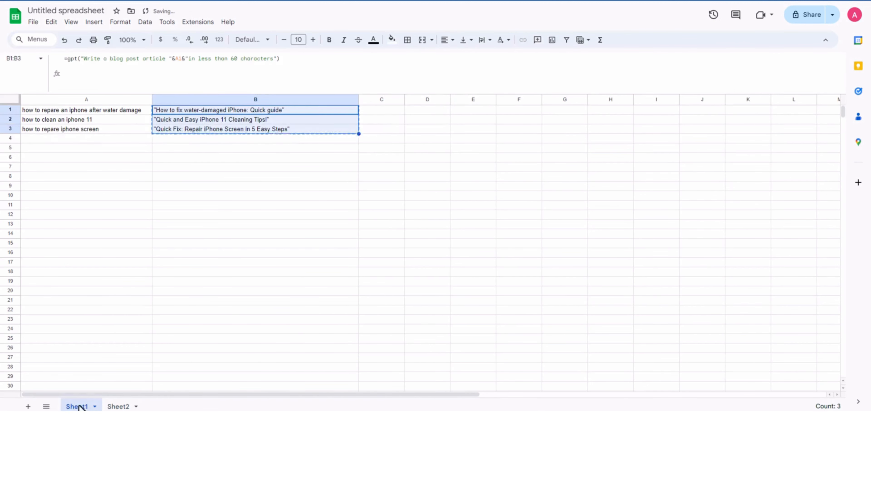
pyautogui.click(265, 150)
pyautogui.click(265, 120)
pyautogui.keyDown('shift'); pyautogui.click(265, 128); pyautogui.keyUp('shift')
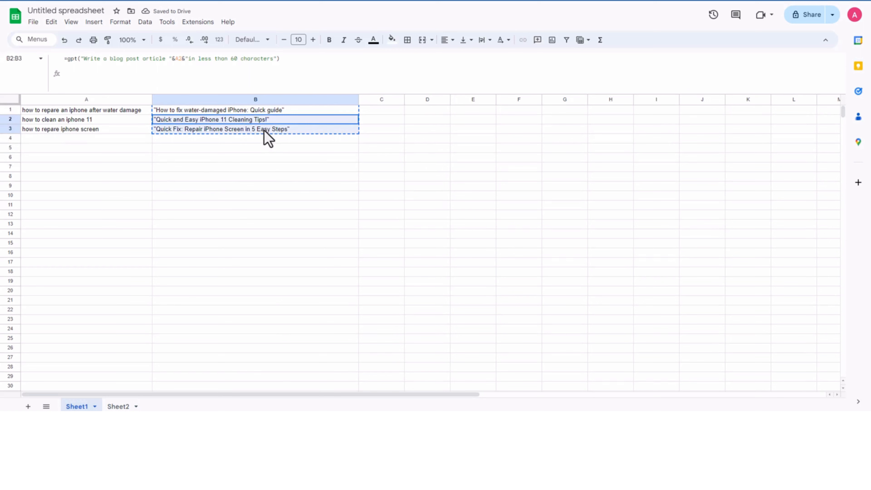
pyautogui.press('Delete')
# Step: Change B1's formula on Sheet1 to =gpt("Write a meta description "&A1&"in less than 140 characters")
pyautogui.click(259, 111)
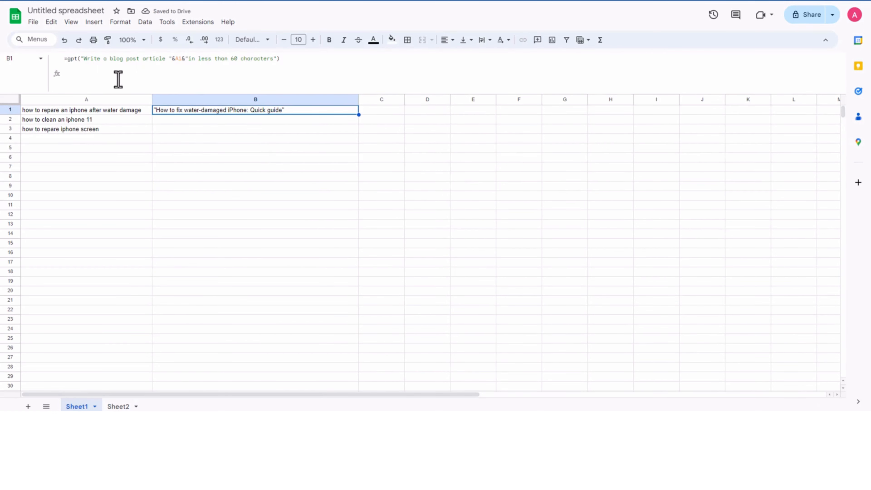
pyautogui.moveTo(109, 59); pyautogui.dragTo(170, 61)
pyautogui.write('meta desc')
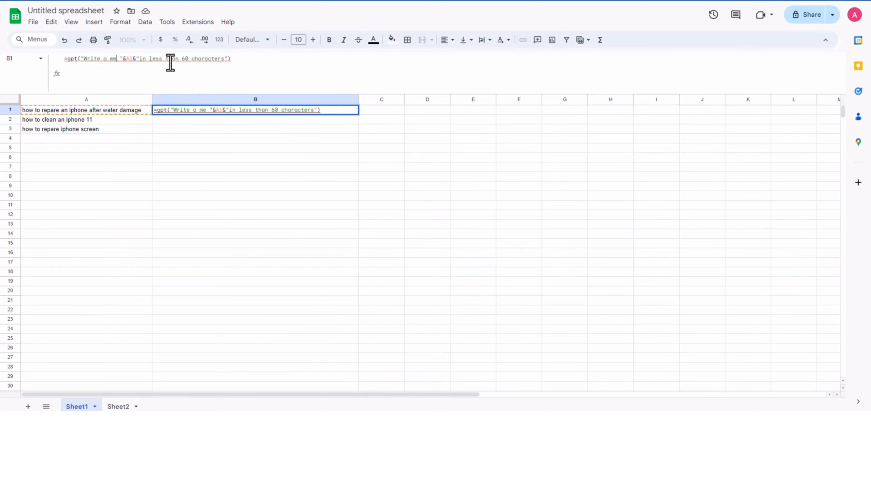
pyautogui.write('ription')
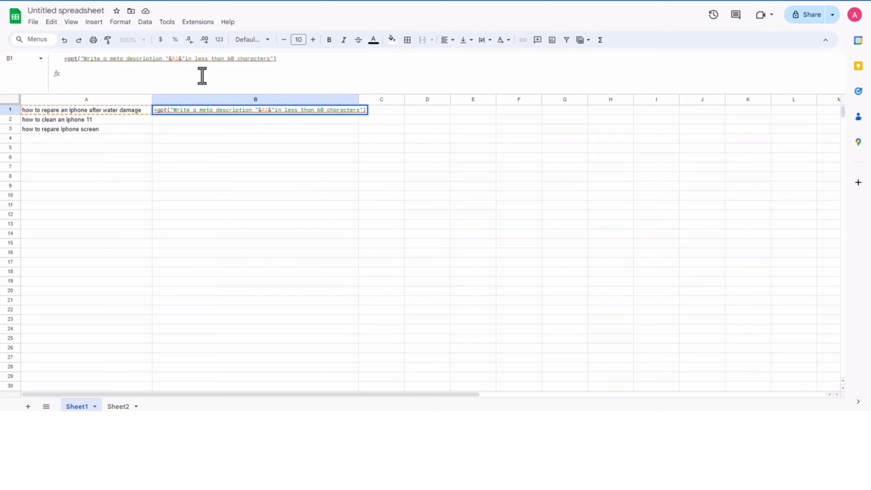
pyautogui.click(233, 59)
pyautogui.press('BackSpace')
pyautogui.press('Tab')
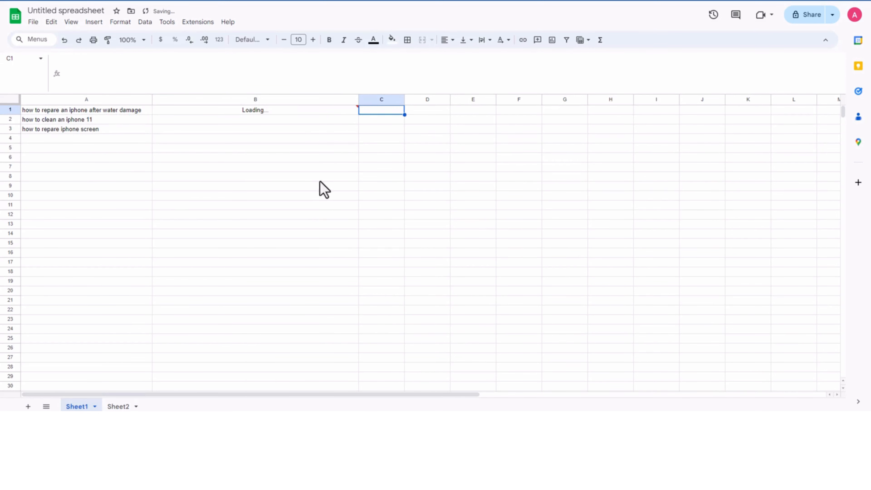
pyautogui.click(325, 160)
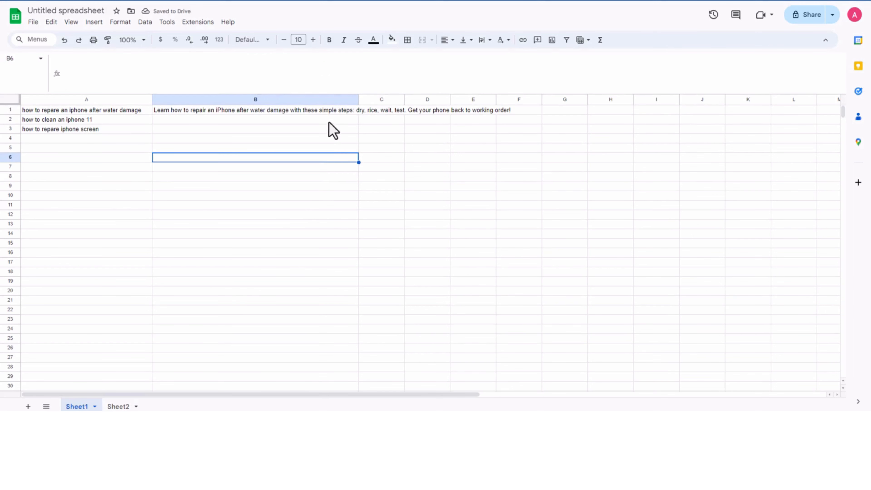
# Step: Fill the meta description formula from B1 down to B3
pyautogui.click(330, 111)
pyautogui.moveTo(358, 114); pyautogui.dragTo(352, 131)
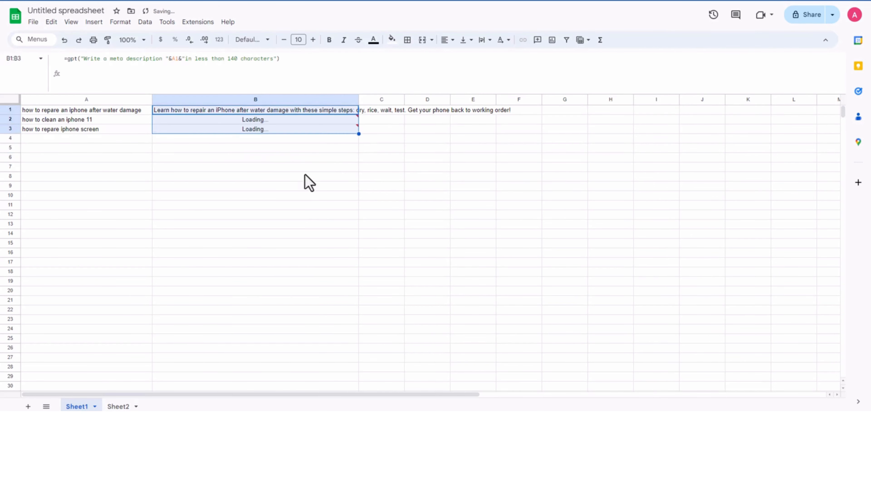
pyautogui.click(287, 178)
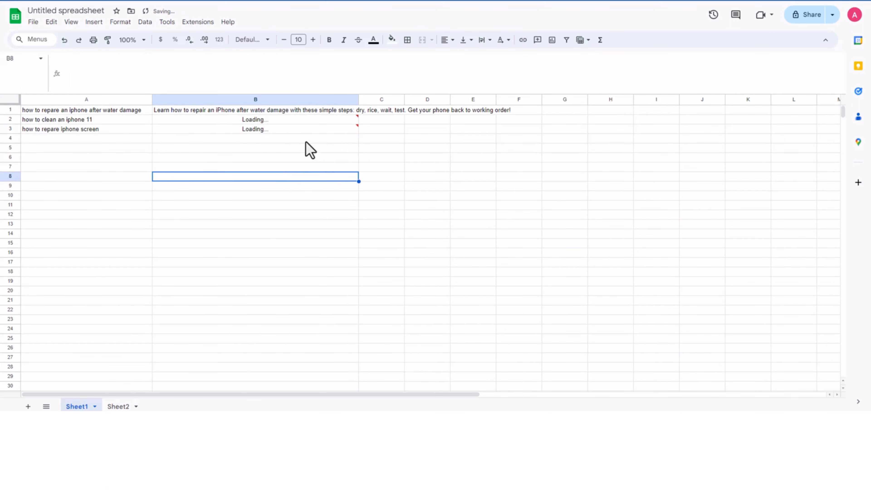
# Step: Copy the meta descriptions in B1:B3 of Sheet1 and paste them as values only into C2:C4 of Sheet2
pyautogui.moveTo(292, 112); pyautogui.dragTo(291, 131)
pyautogui.hotkey('ctrl', 'c')
pyautogui.click(120, 407)
pyautogui.click(389, 140)
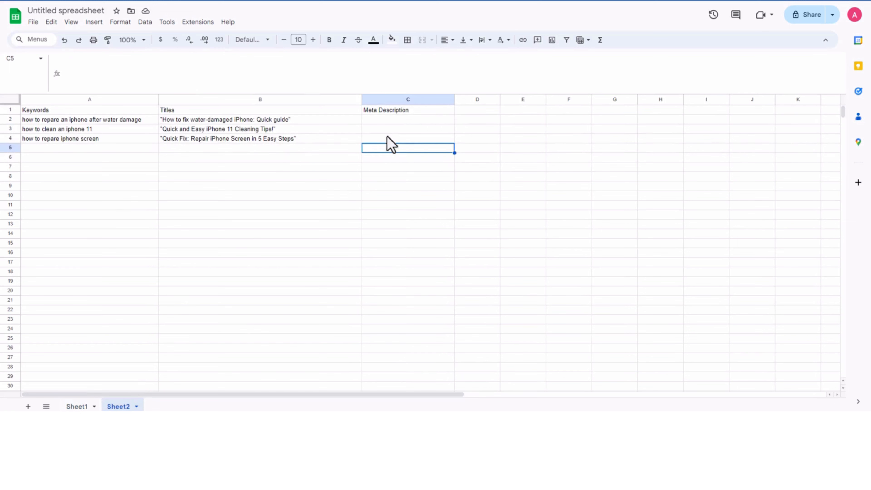
pyautogui.click(384, 123)
pyautogui.hotkey('ctrl', 'v')
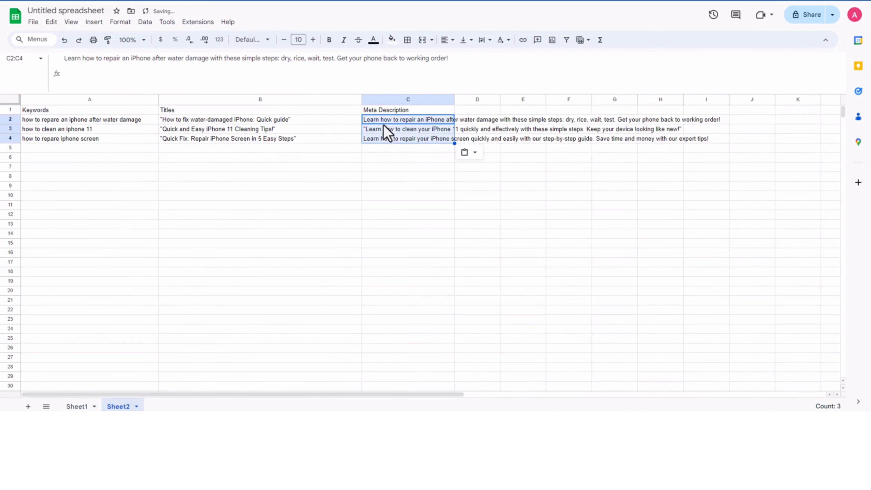
pyautogui.click(414, 139)
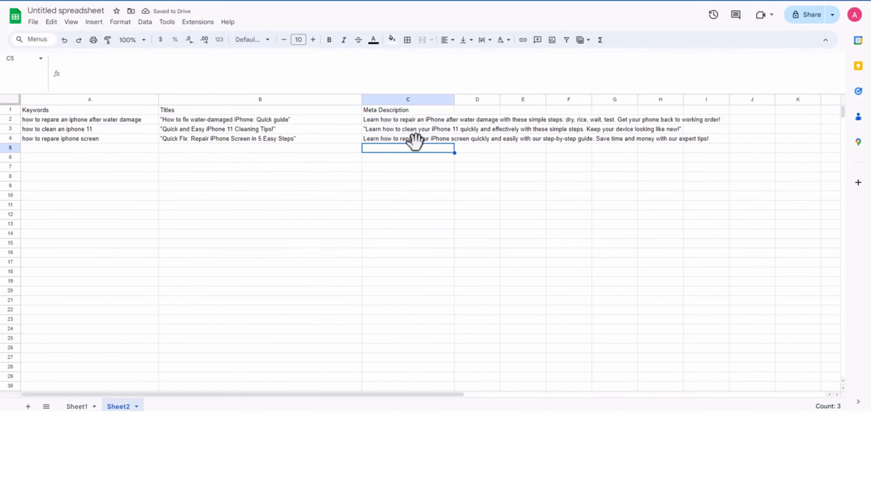
# Step: Apply all borders to every cell of Sheet2
pyautogui.click(13, 101)
pyautogui.click(407, 40)
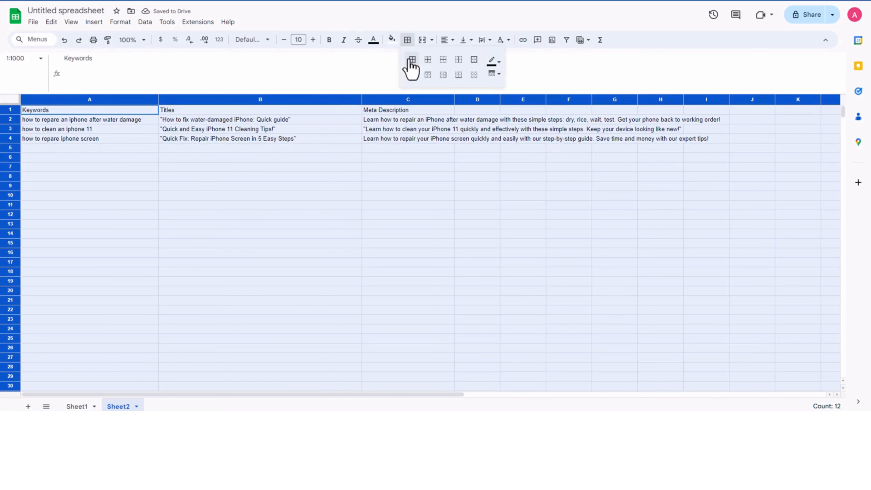
pyautogui.click(447, 57)
# Step: Centre all of Sheet2's cells horizontally and vertically and wrap their text
pyautogui.click(446, 40)
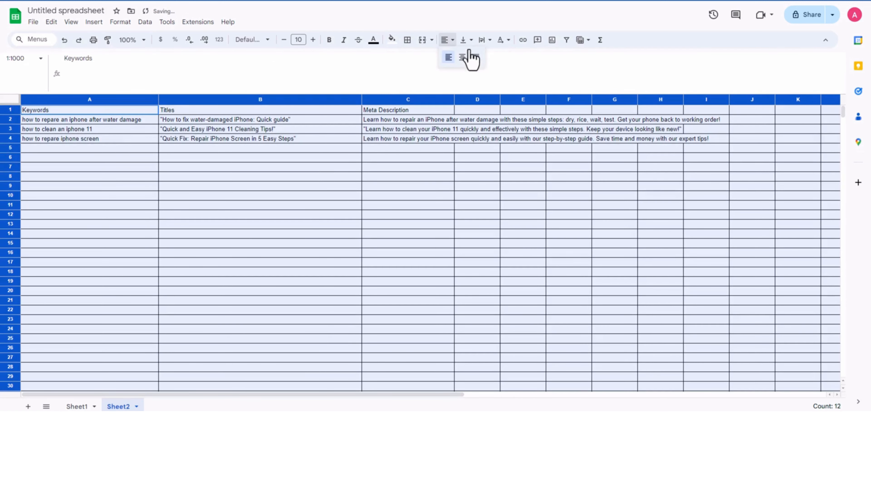
pyautogui.click(462, 58)
pyautogui.click(466, 40)
pyautogui.click(480, 56)
pyautogui.click(483, 40)
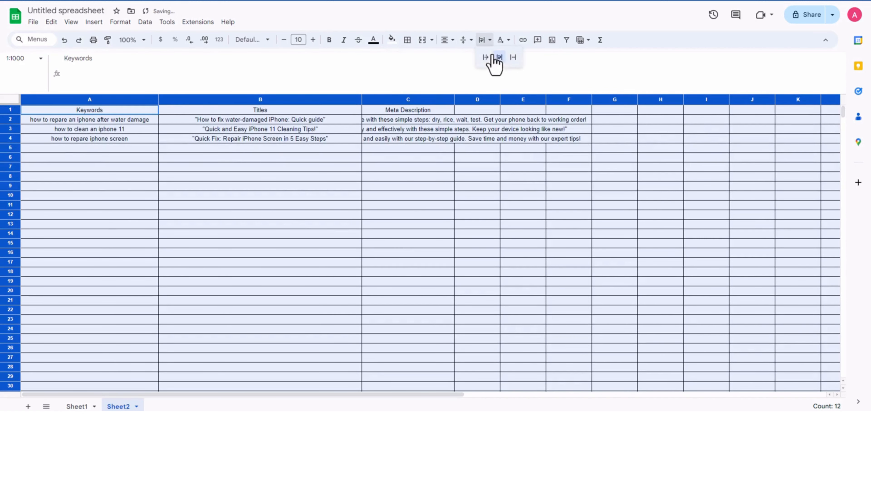
pyautogui.click(497, 57)
pyautogui.click(466, 210)
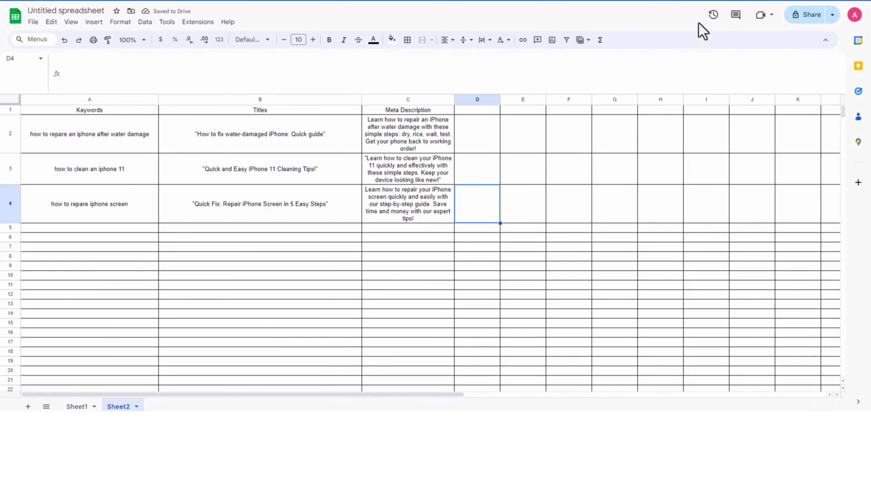
# Step: Enter the header "Headings" in cell D1 of Sheet2
pyautogui.click(564, 204)
pyautogui.click(477, 111)
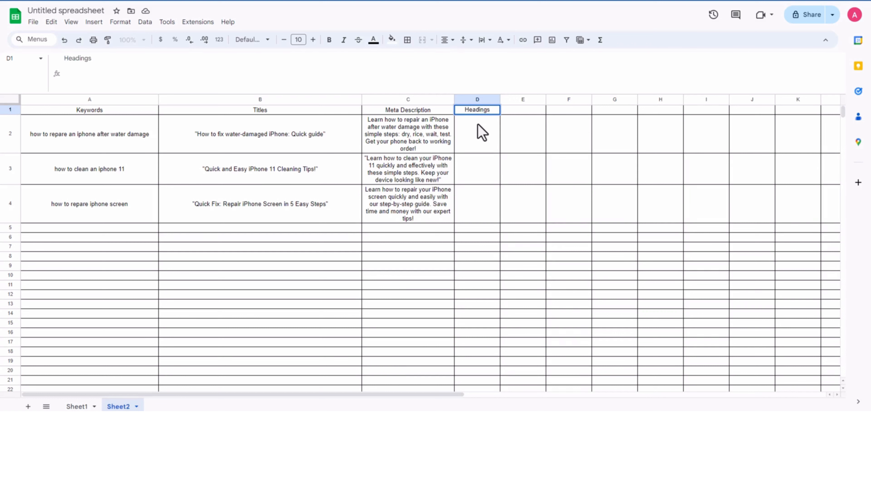
pyautogui.click(479, 147)
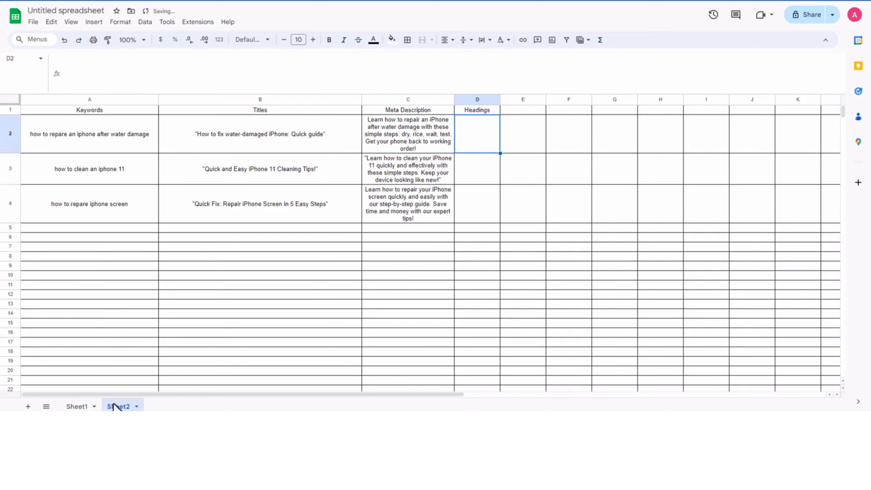
# Step: Clear the meta description formulas from cells B2:B3 on Sheet1
pyautogui.click(77, 406)
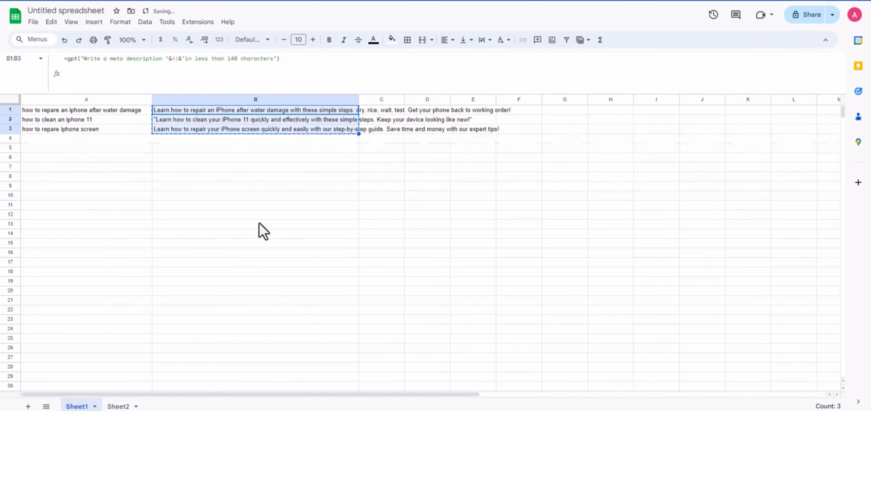
pyautogui.click(264, 150)
pyautogui.click(239, 123)
pyautogui.moveTo(240, 130); pyautogui.dragTo(241, 131)
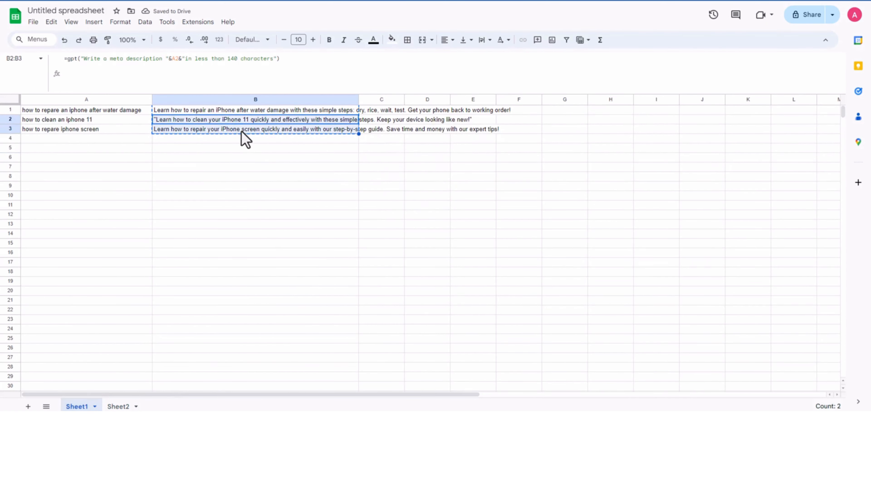
pyautogui.press('Delete')
pyautogui.click(222, 174)
# Step: Change B1's formula on Sheet1 to =gpt("Write 6 h2s headings "&A1&" for our article")
pyautogui.click(217, 111)
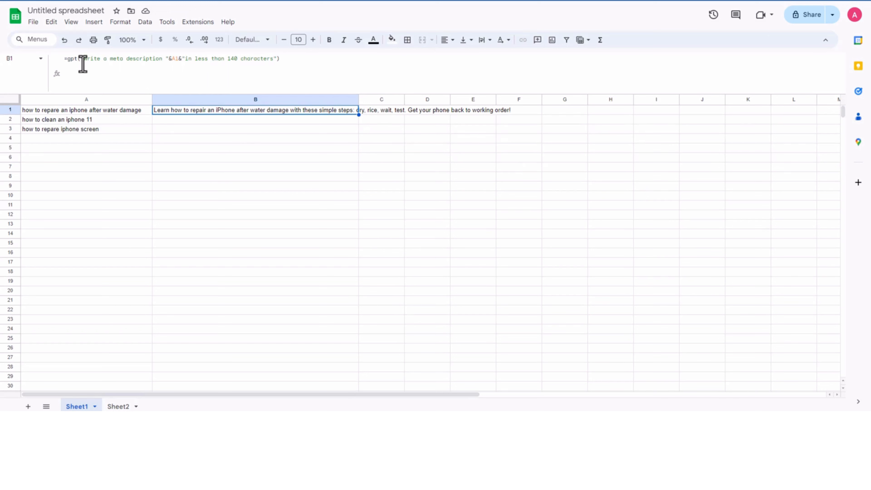
pyautogui.moveTo(104, 61); pyautogui.dragTo(167, 57)
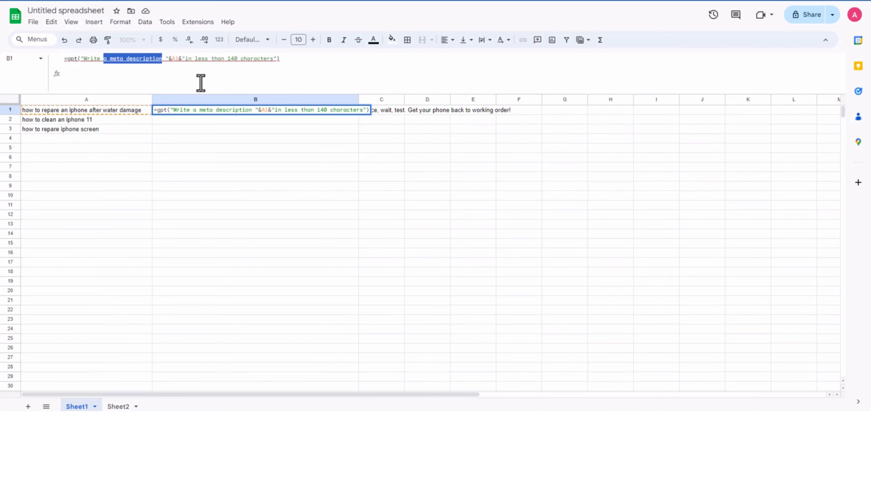
pyautogui.write('6 h2')
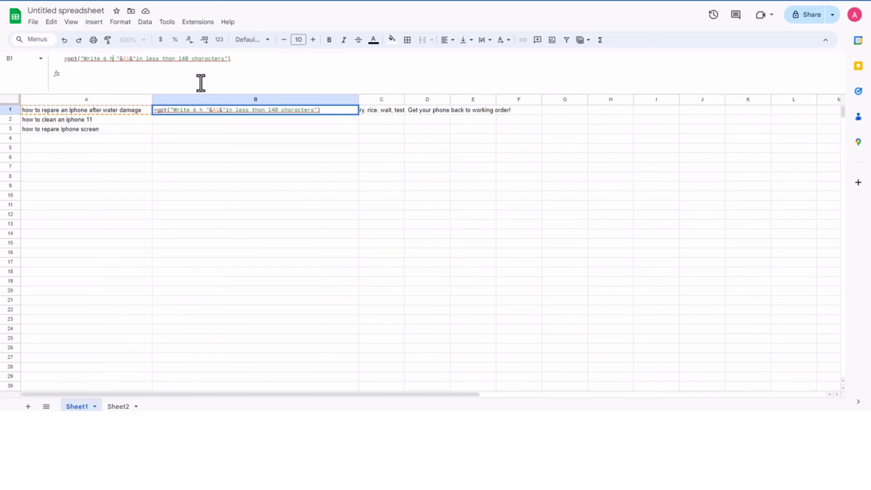
pyautogui.write('s headin')
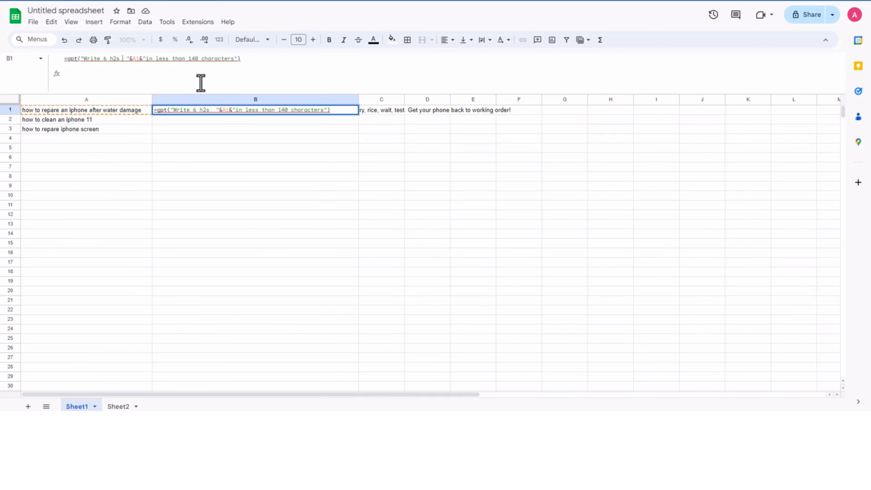
pyautogui.write('gs')
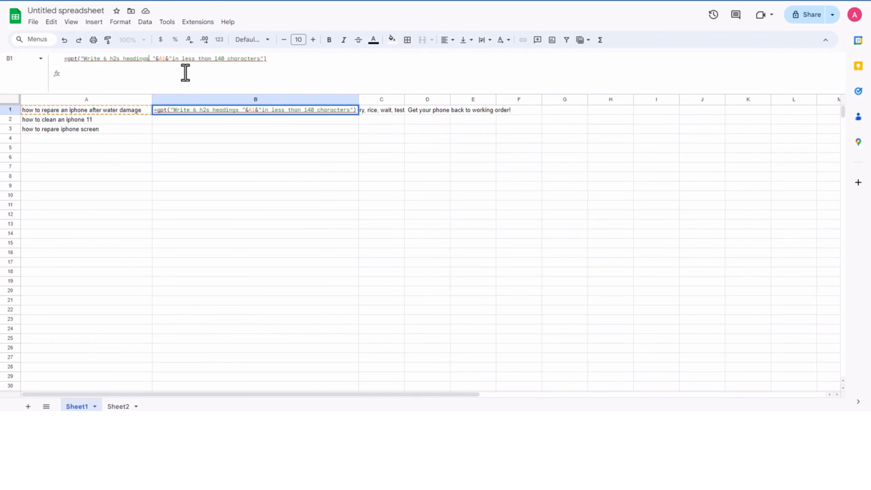
pyautogui.moveTo(172, 58); pyautogui.dragTo(261, 61)
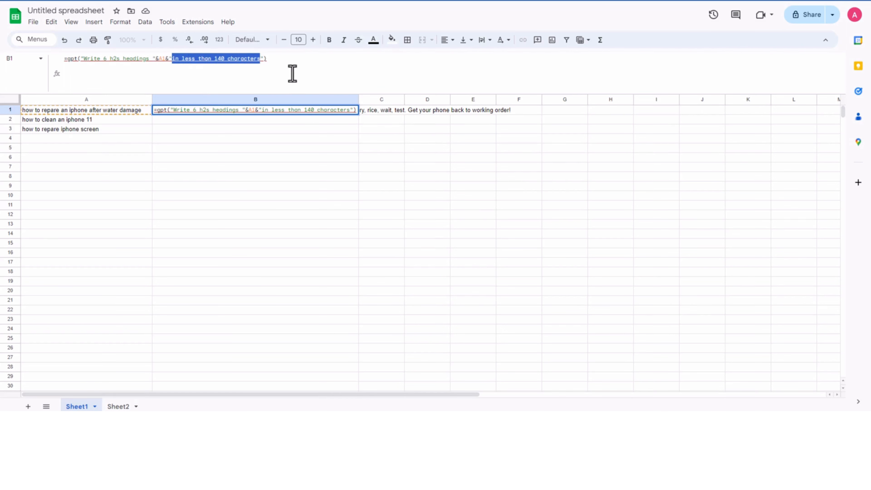
pyautogui.write('for our artic')
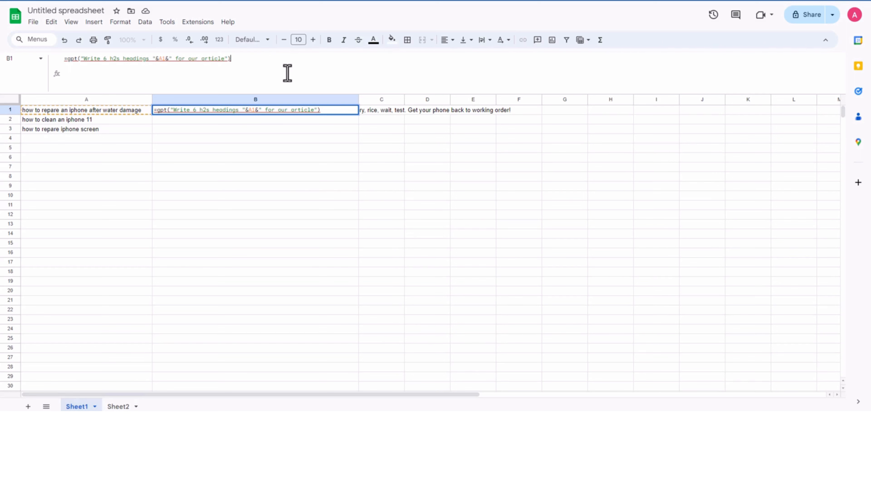
pyautogui.press('Tab')
pyautogui.click(308, 150)
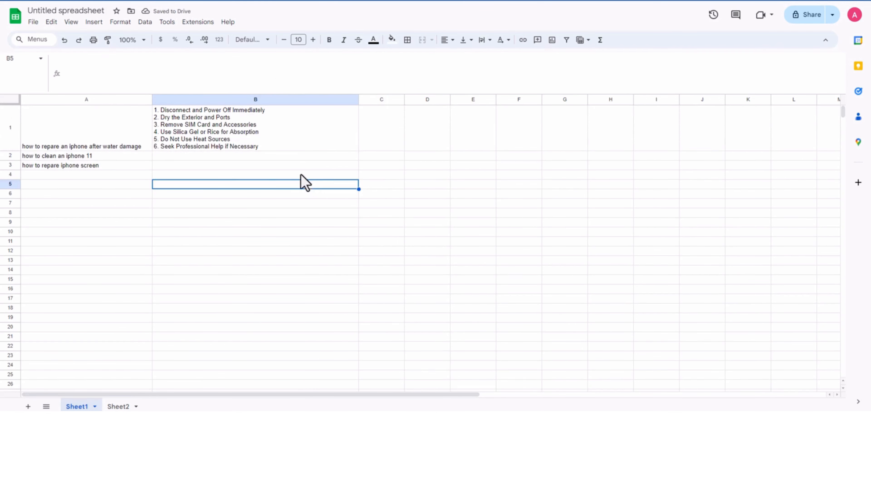
# Step: Fill the headings formula from B1 down to B3 and select cell B1 again
pyautogui.click(250, 138)
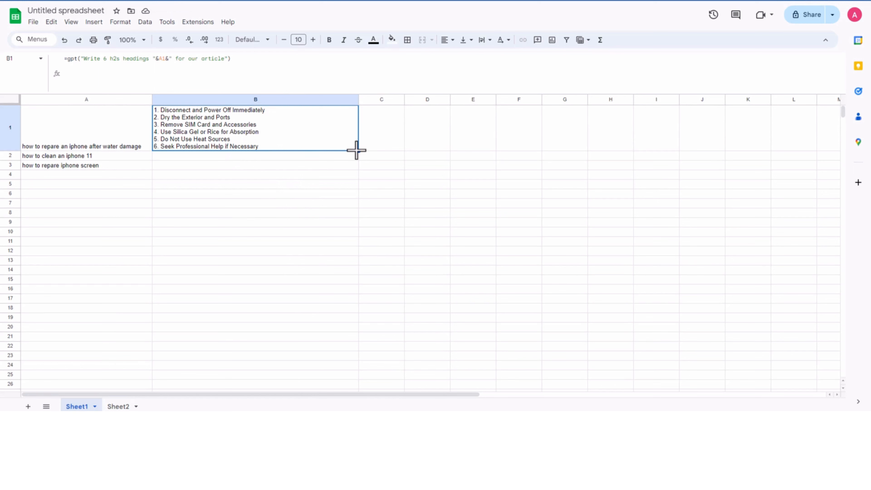
pyautogui.moveTo(358, 150); pyautogui.dragTo(349, 170)
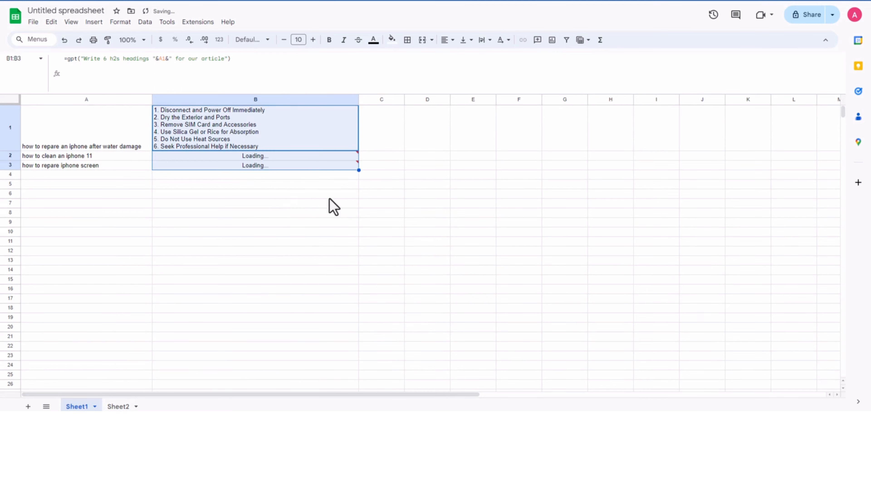
pyautogui.click(281, 240)
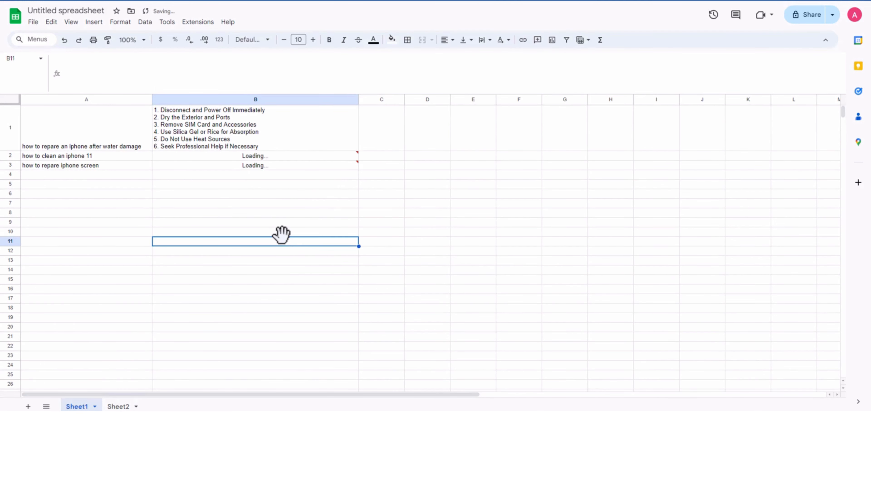
pyautogui.click(221, 136)
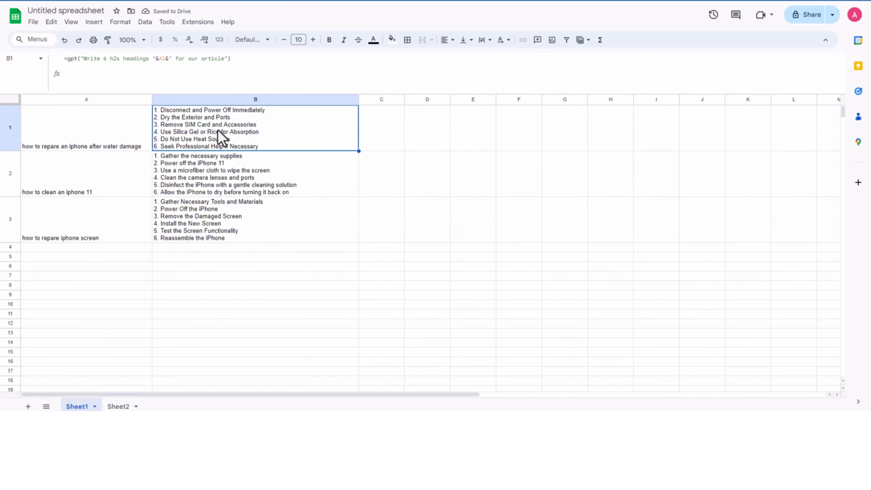
# Step: Copy the generated headings from B1:B3 on Sheet1 and paste them as plain values into Sheet2 starting at D2
pyautogui.keyDown('shift'); pyautogui.click(222, 229); pyautogui.keyUp('shift')
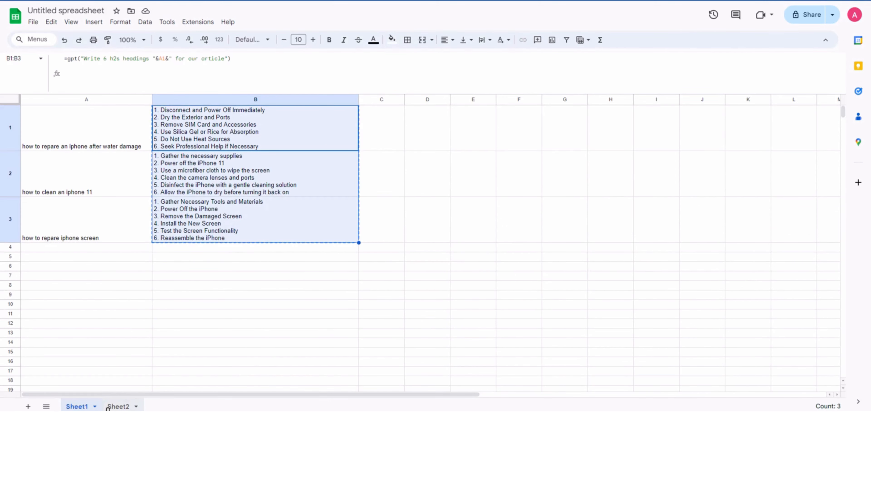
pyautogui.click(119, 405)
pyautogui.click(534, 238)
pyautogui.click(480, 145)
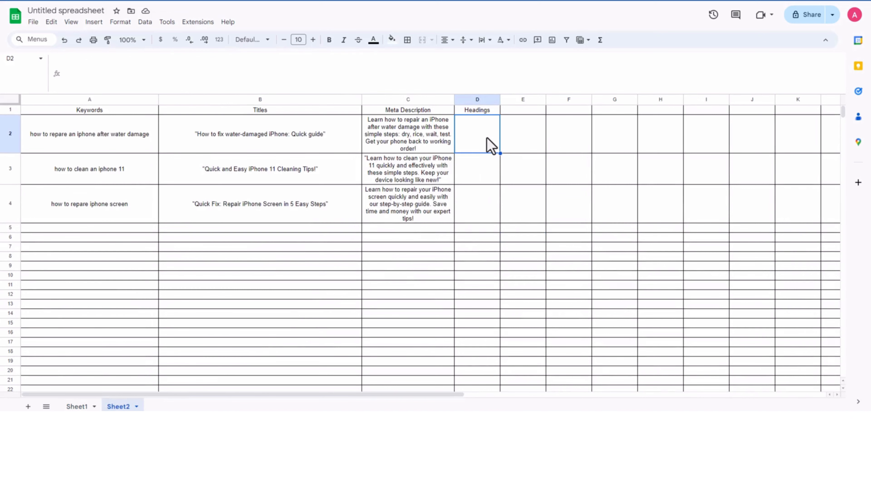
pyautogui.hotkey('ctrl', 'v')
pyautogui.click(532, 183)
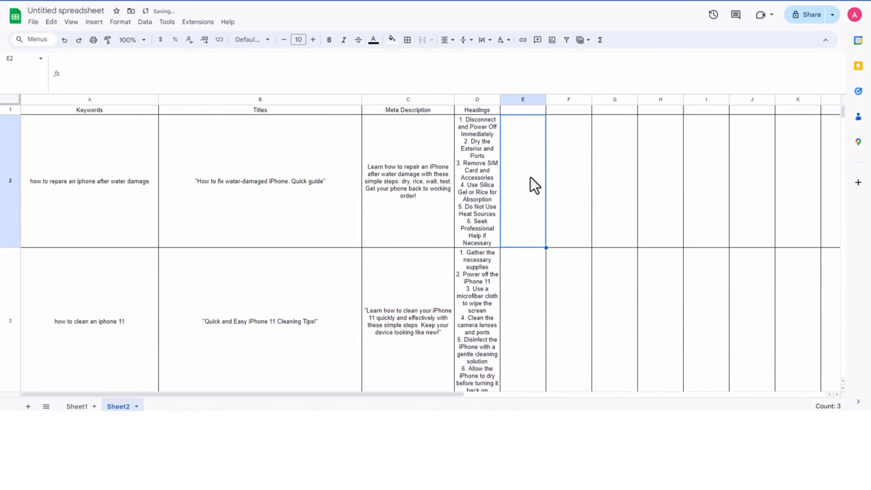
# Step: Examine the numbered headings in cell D2 and the empty cells beside it in row 2
pyautogui.click(485, 176)
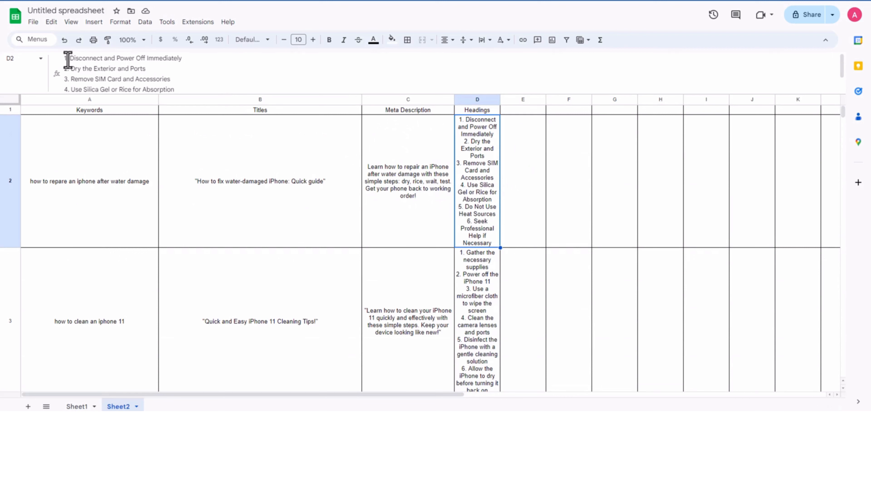
pyautogui.click(521, 168)
pyautogui.click(487, 169)
pyautogui.click(522, 170)
pyautogui.click(482, 176)
pyautogui.click(526, 169)
pyautogui.click(570, 168)
pyautogui.click(615, 166)
pyautogui.click(671, 163)
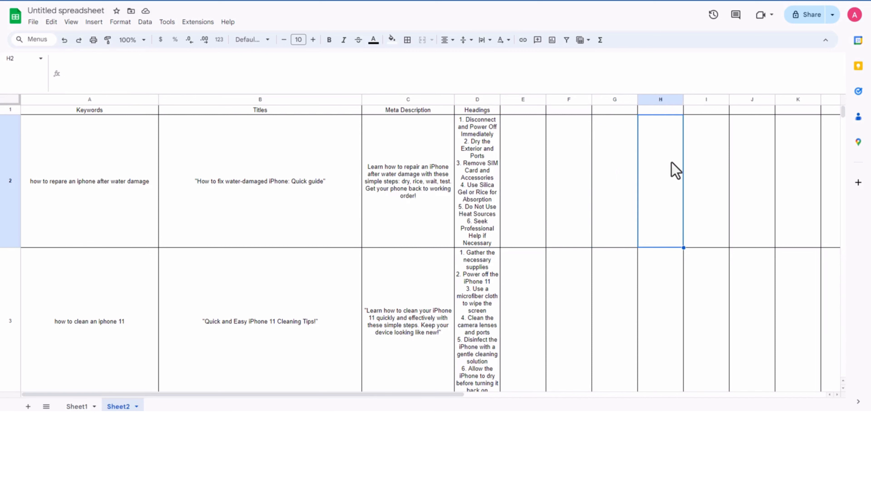
pyautogui.click(707, 163)
pyautogui.click(756, 157)
pyautogui.click(473, 177)
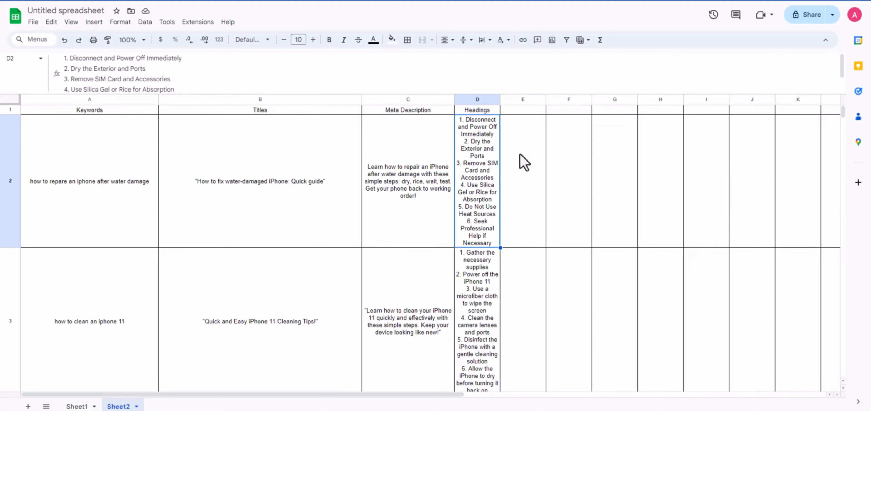
# Step: Split the text of column D into columns using the custom separator "1."
pyautogui.click(479, 99)
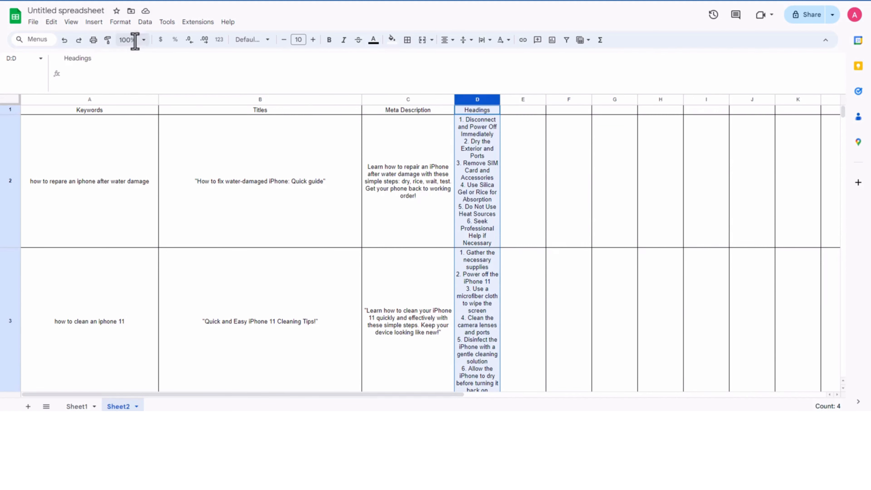
pyautogui.click(144, 22)
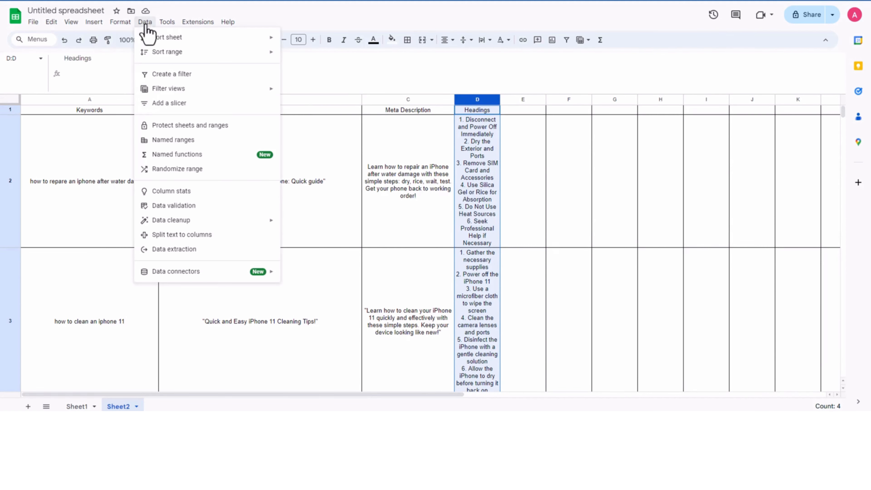
pyautogui.click(229, 240)
pyautogui.click(520, 115)
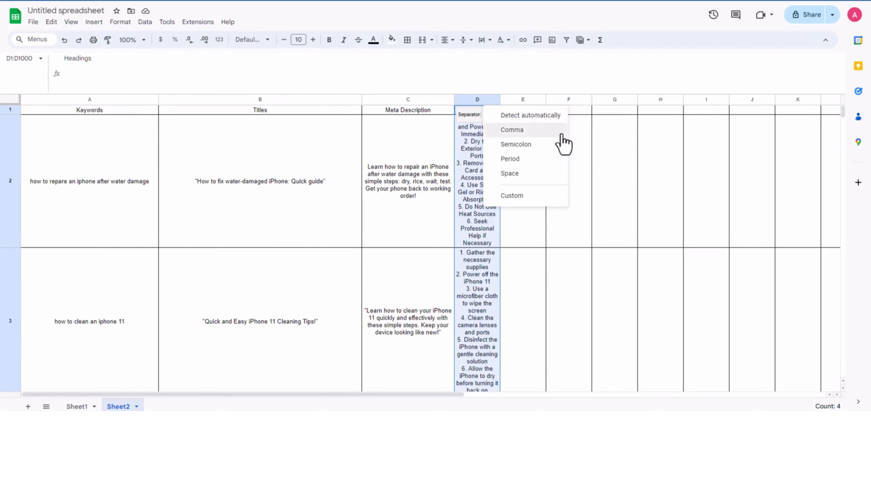
pyautogui.click(542, 118)
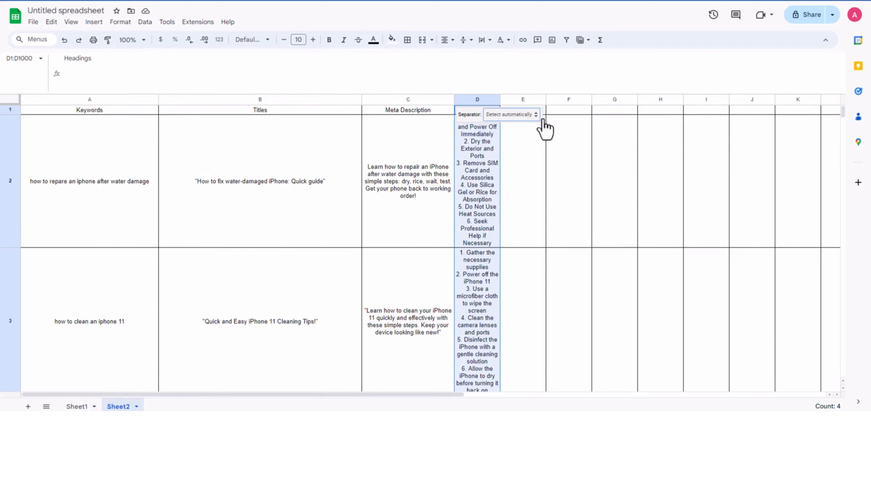
pyautogui.click(523, 116)
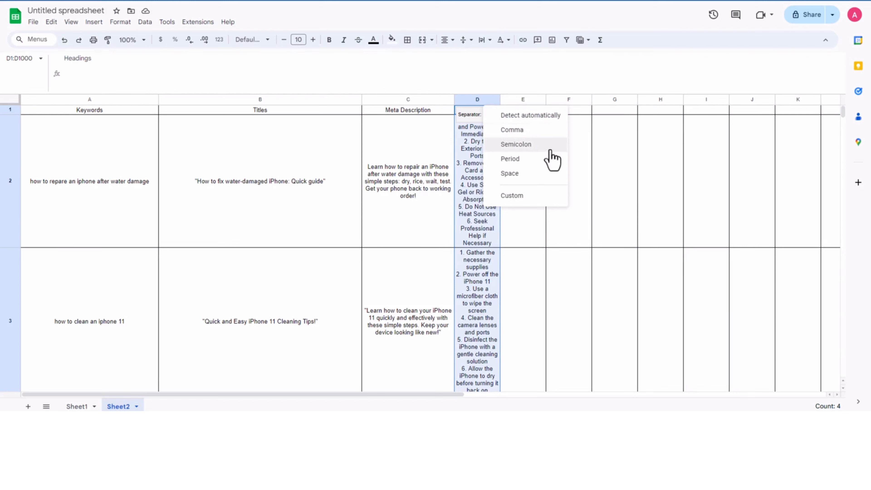
pyautogui.click(542, 146)
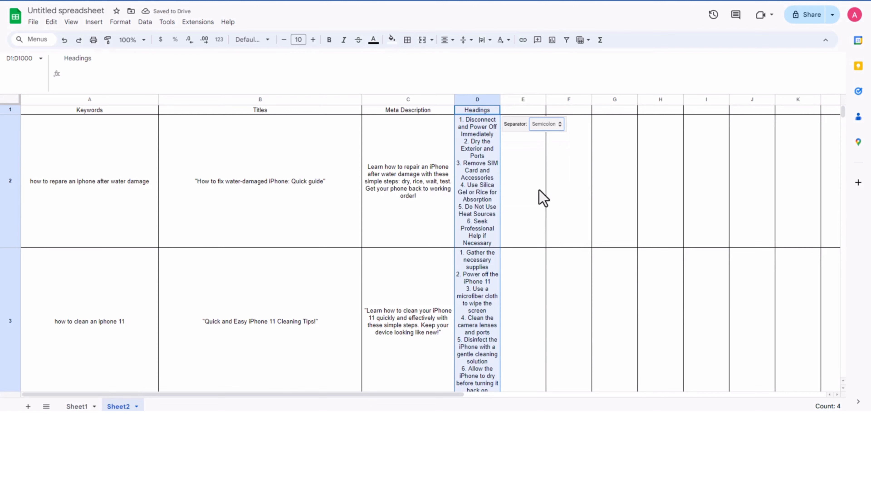
pyautogui.click(549, 125)
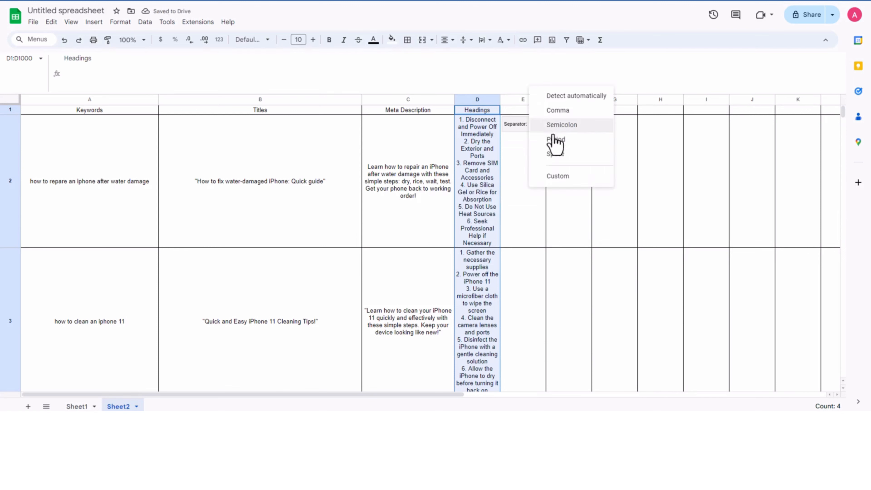
pyautogui.click(559, 174)
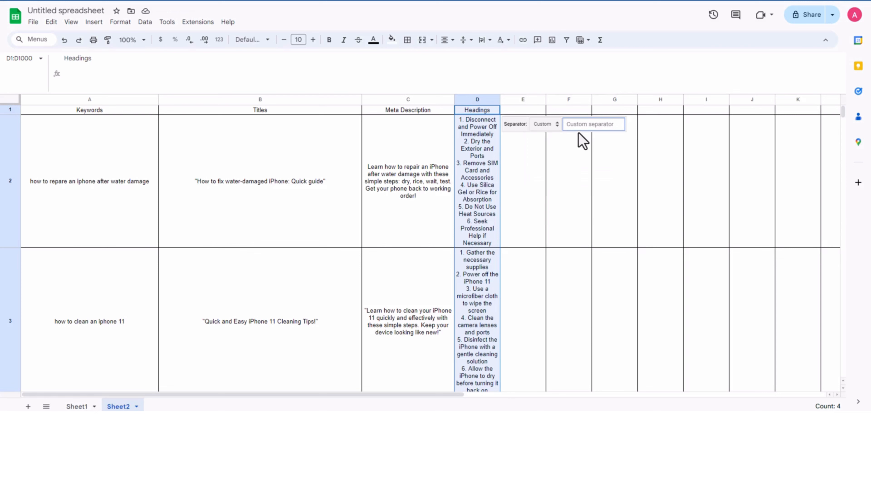
pyautogui.write('1.')
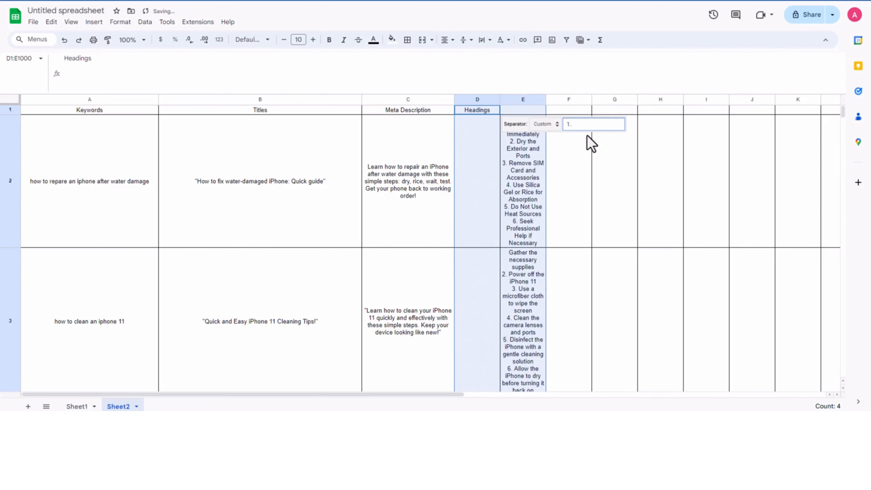
pyautogui.click(510, 155)
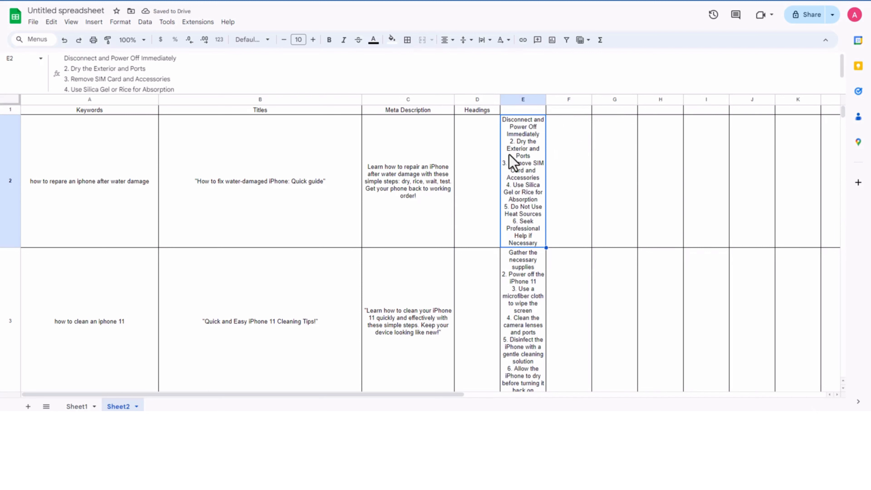
# Step: Split the text of column E into columns using the custom separator "2."
pyautogui.click(486, 173)
pyautogui.click(534, 166)
pyautogui.click(522, 100)
pyautogui.click(167, 22)
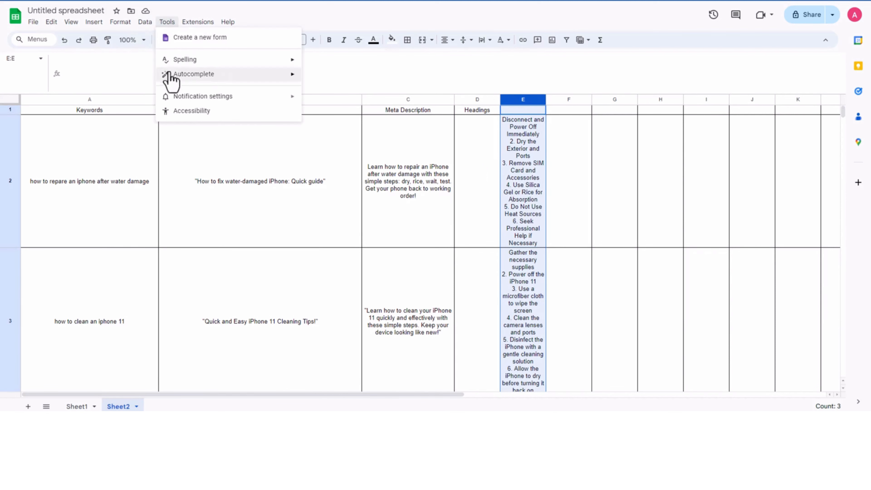
pyautogui.click(145, 22)
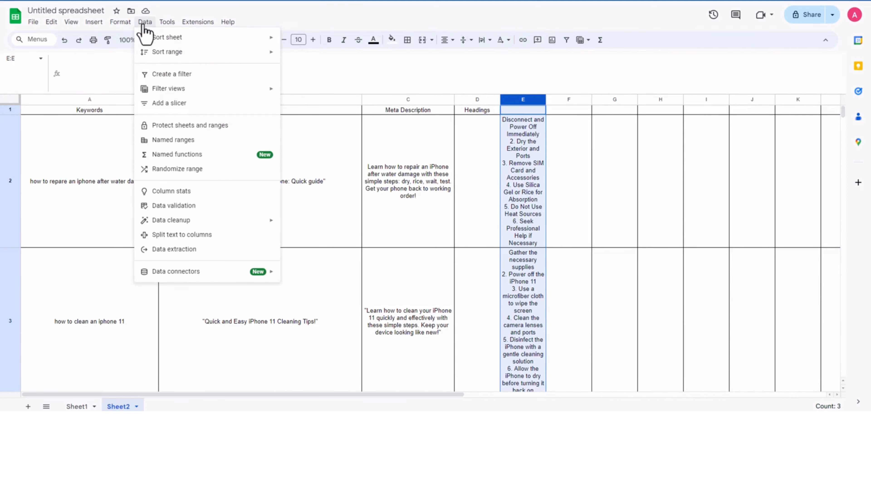
pyautogui.click(208, 235)
pyautogui.click(583, 128)
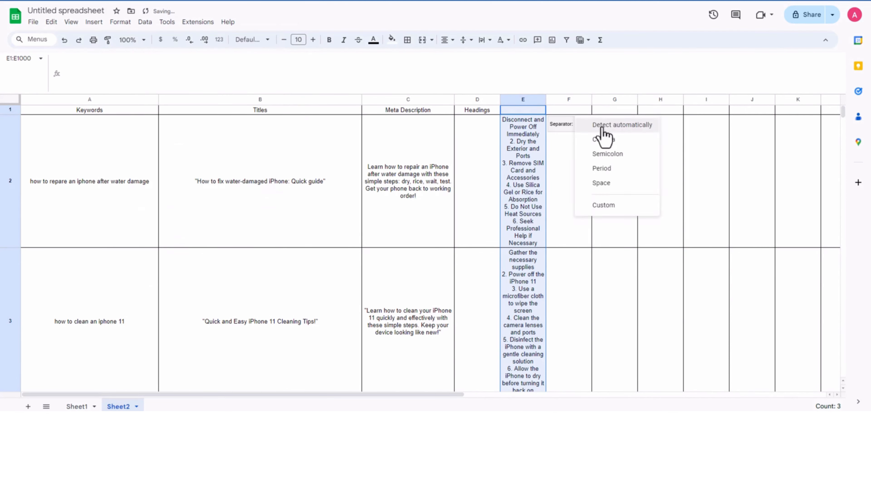
pyautogui.click(611, 208)
pyautogui.write('2.')
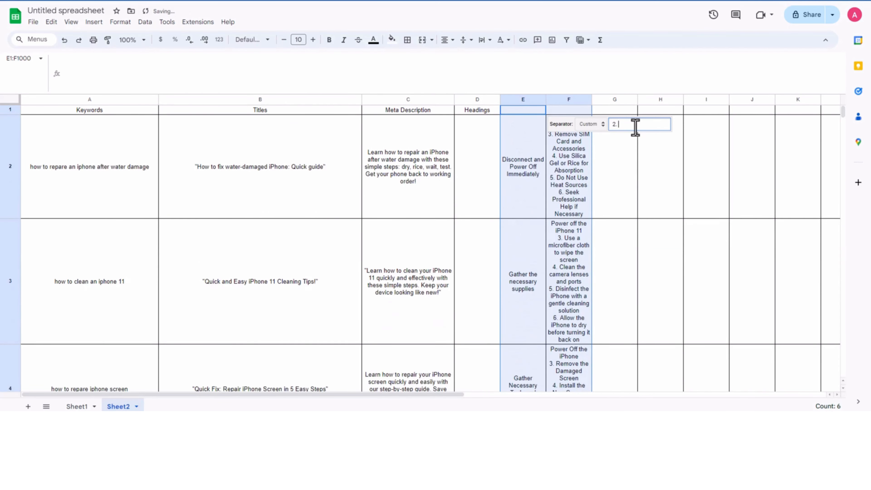
pyautogui.click(576, 168)
# Step: Try to split the text of column F into columns with the custom separator "2."
pyautogui.click(568, 100)
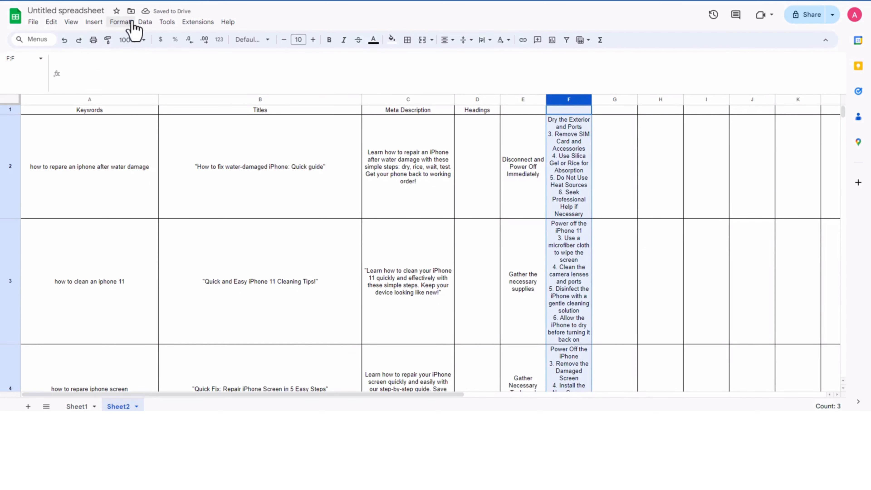
pyautogui.click(145, 23)
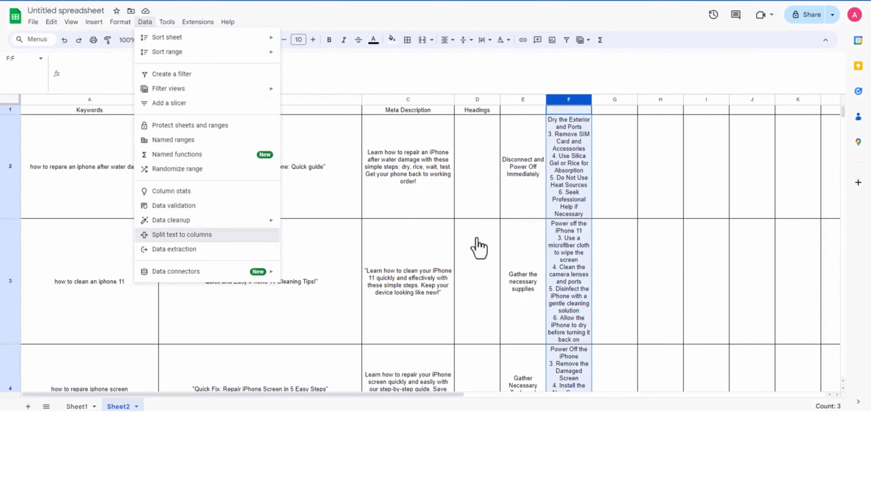
pyautogui.click(205, 235)
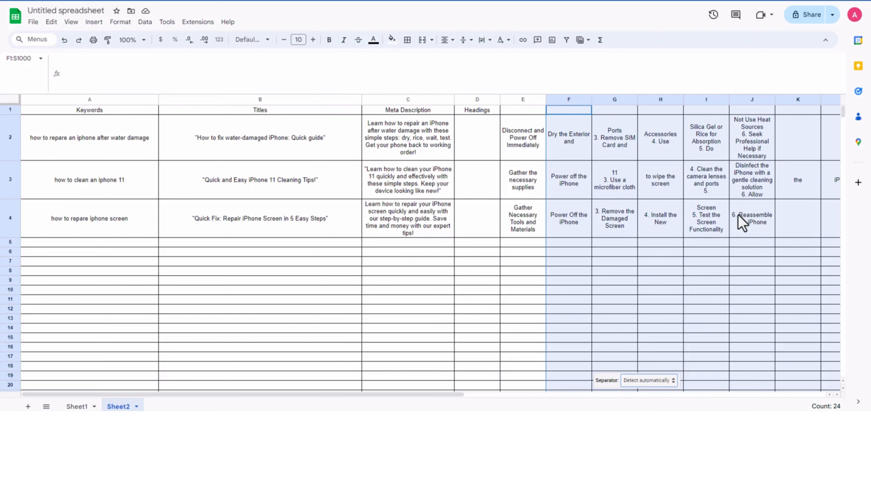
pyautogui.click(657, 385)
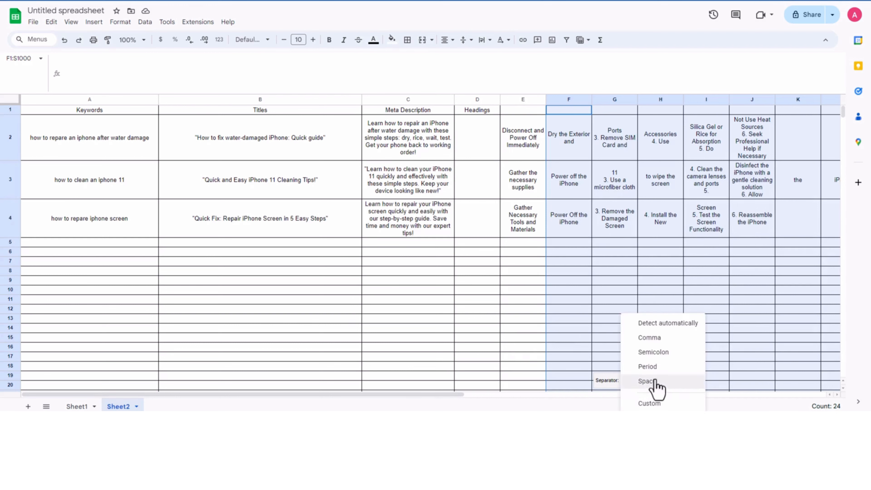
pyautogui.click(651, 403)
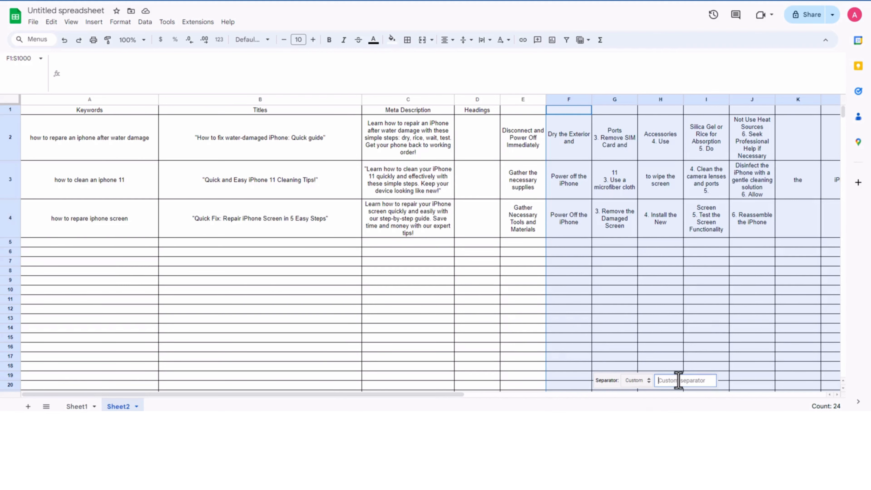
pyautogui.write('2.')
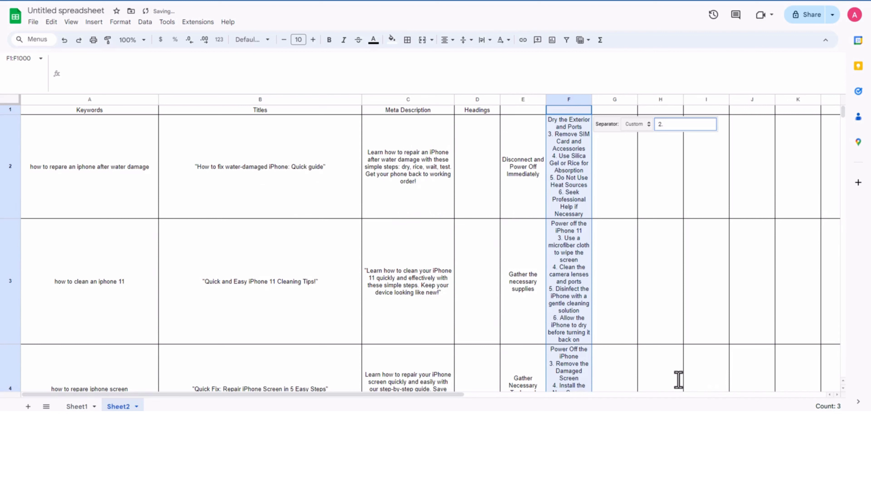
pyautogui.click(563, 197)
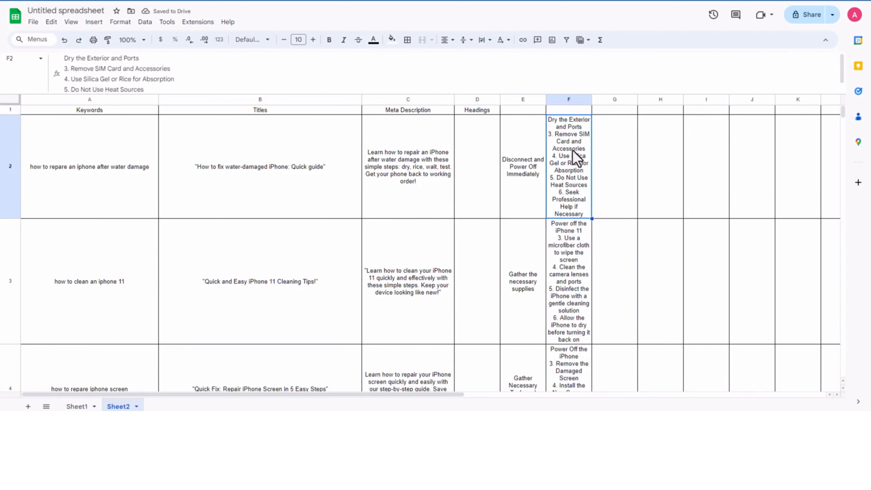
# Step: Split the text of column F into columns using the custom separator "3."
pyautogui.click(571, 100)
pyautogui.click(145, 22)
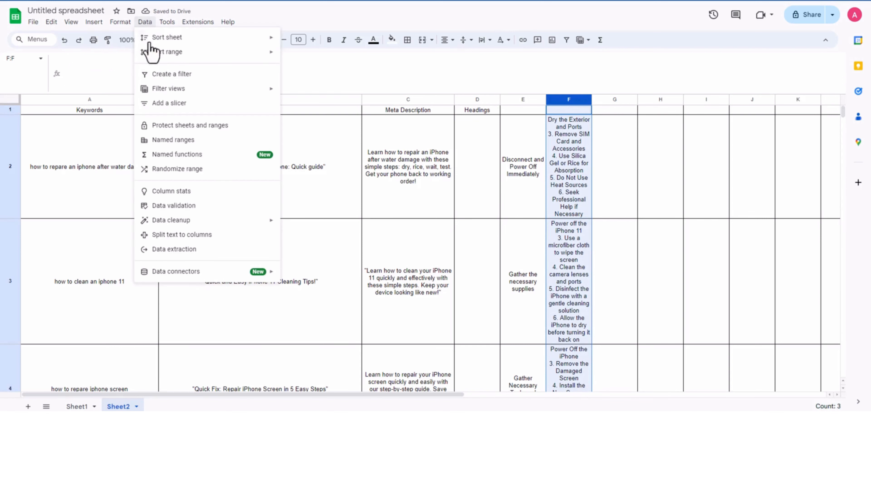
pyautogui.click(231, 239)
pyautogui.click(649, 380)
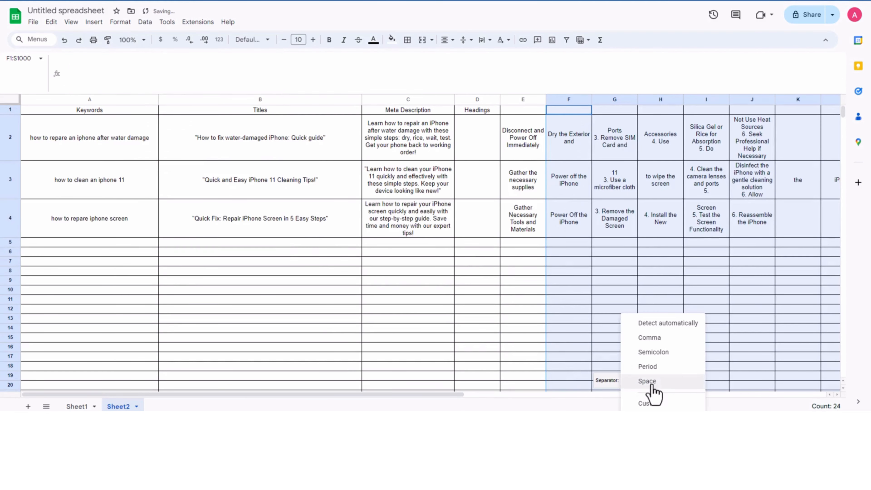
pyautogui.click(661, 403)
pyautogui.write('3.')
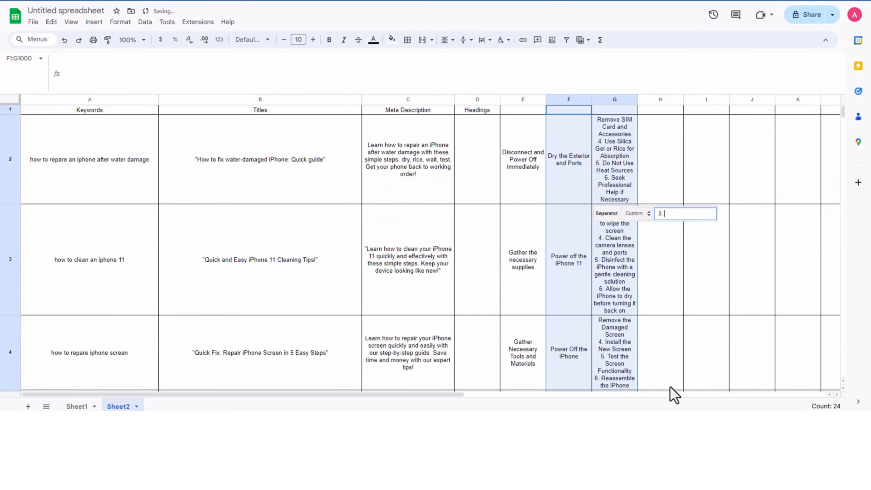
pyautogui.click(619, 150)
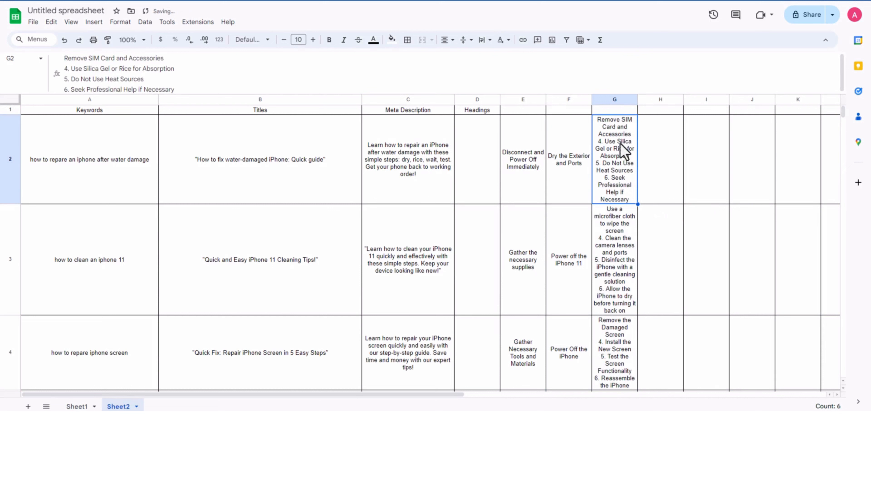
# Step: Split the text of column G into columns using the custom separator "4."
pyautogui.click(615, 99)
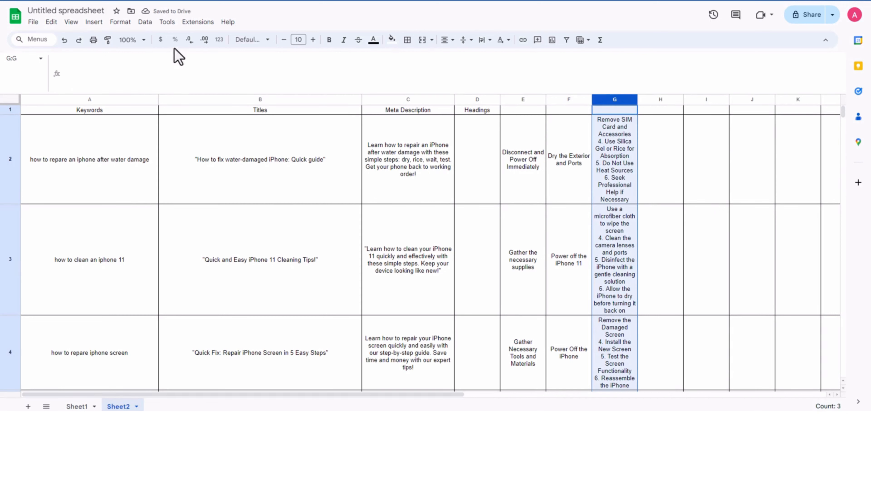
pyautogui.click(144, 22)
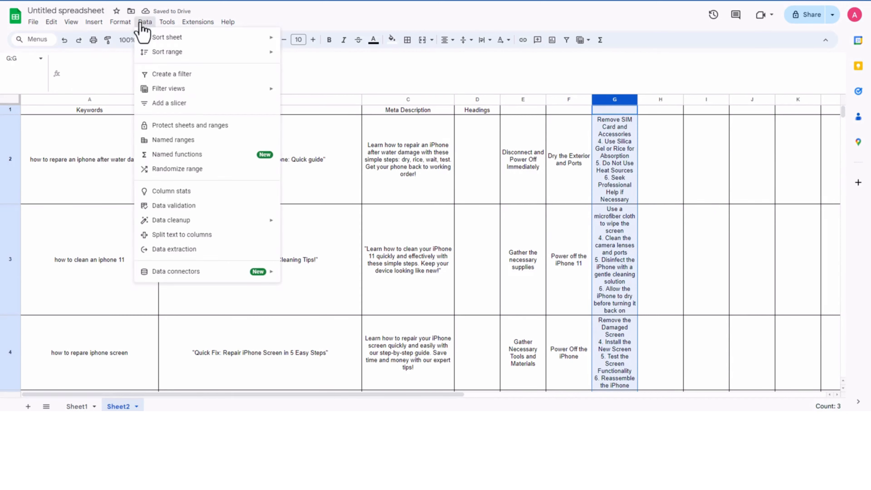
pyautogui.click(233, 235)
pyautogui.click(684, 217)
pyautogui.click(685, 217)
pyautogui.click(685, 217)
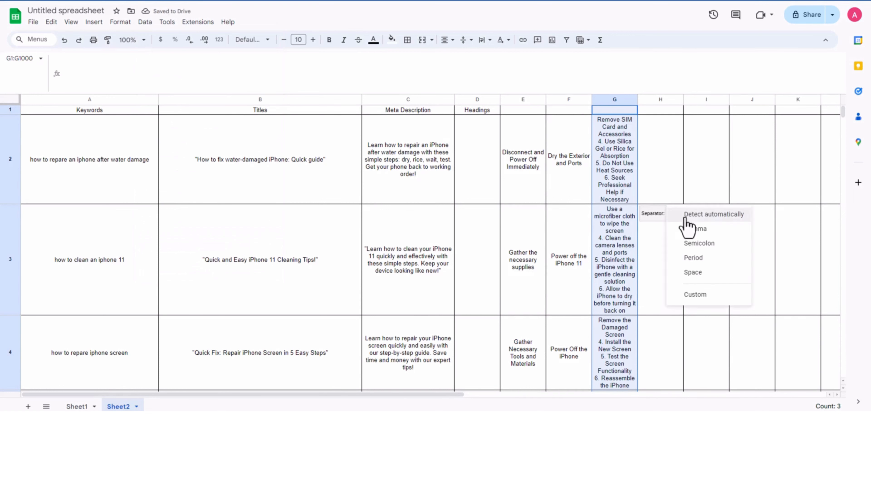
pyautogui.click(692, 294)
pyautogui.write('4.')
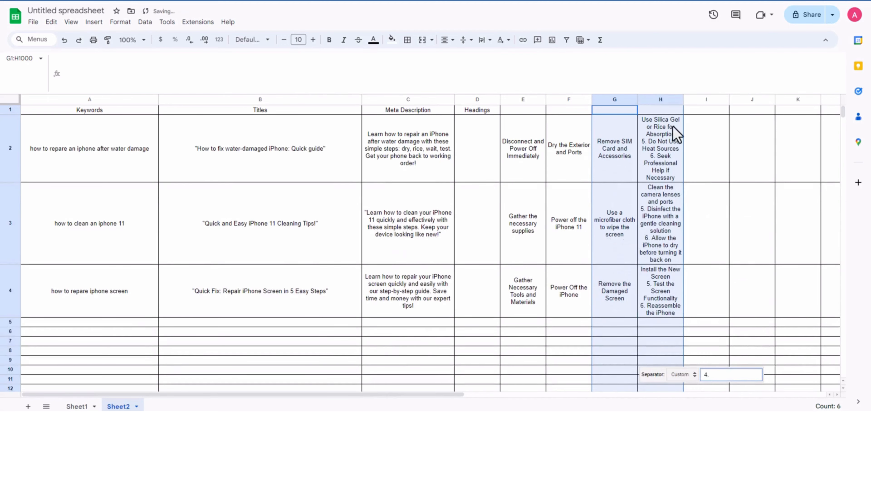
# Step: Split the text of column H into columns using the custom separator "5."
pyautogui.click(674, 126)
pyautogui.click(661, 100)
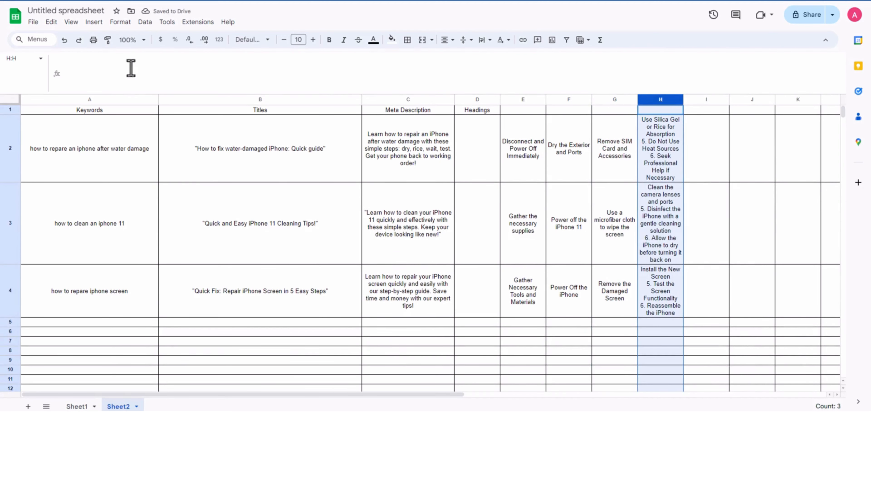
pyautogui.click(145, 21)
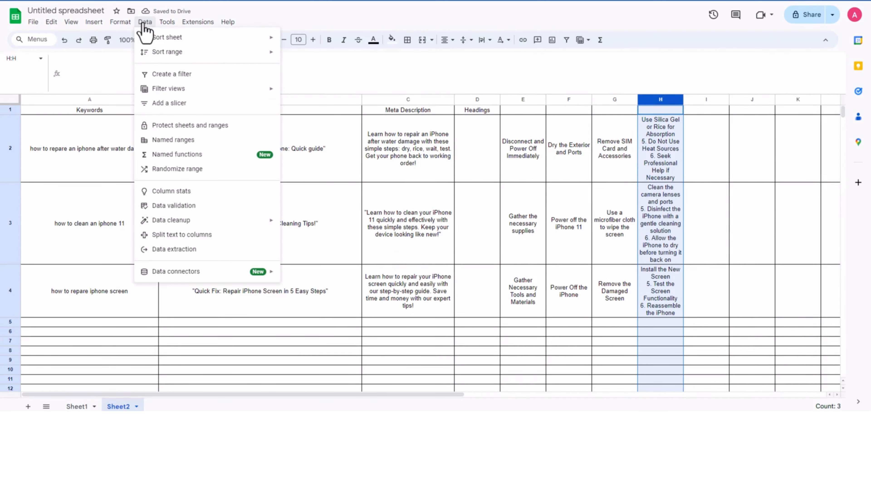
pyautogui.click(222, 240)
pyautogui.click(725, 378)
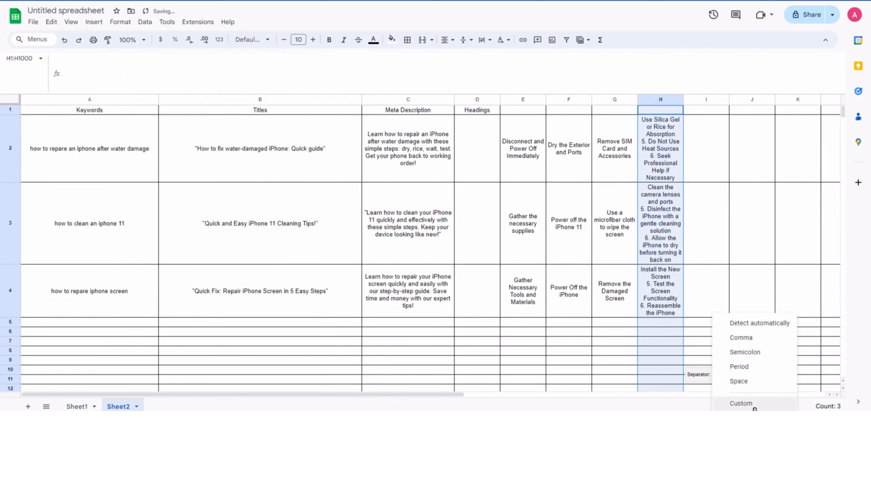
pyautogui.click(752, 405)
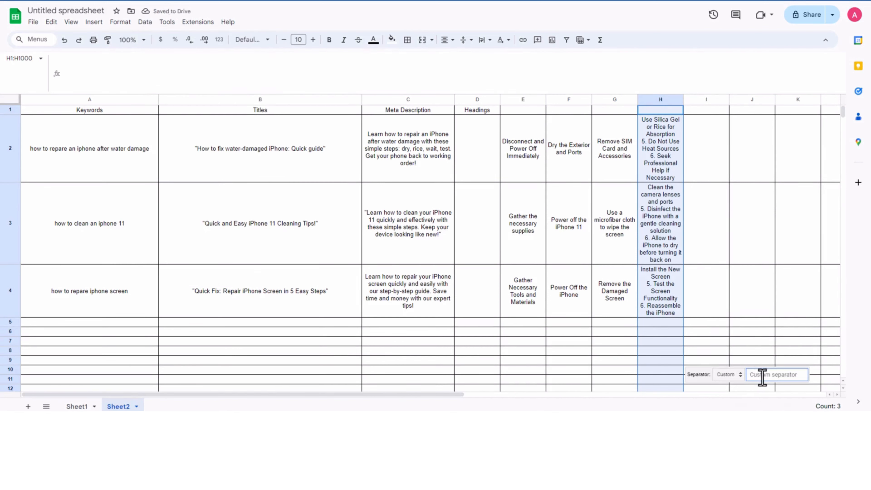
pyautogui.write('5.')
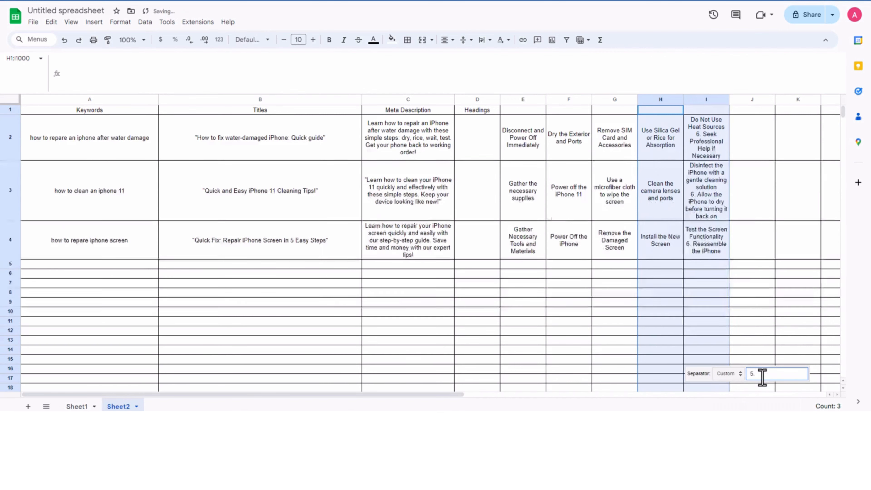
# Step: Split the text of column I into columns using the custom separator "6."
pyautogui.click(707, 156)
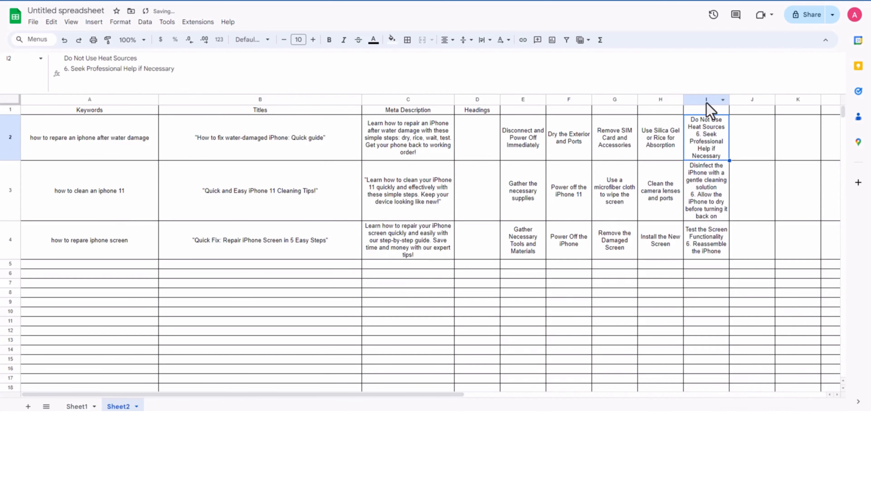
pyautogui.click(706, 99)
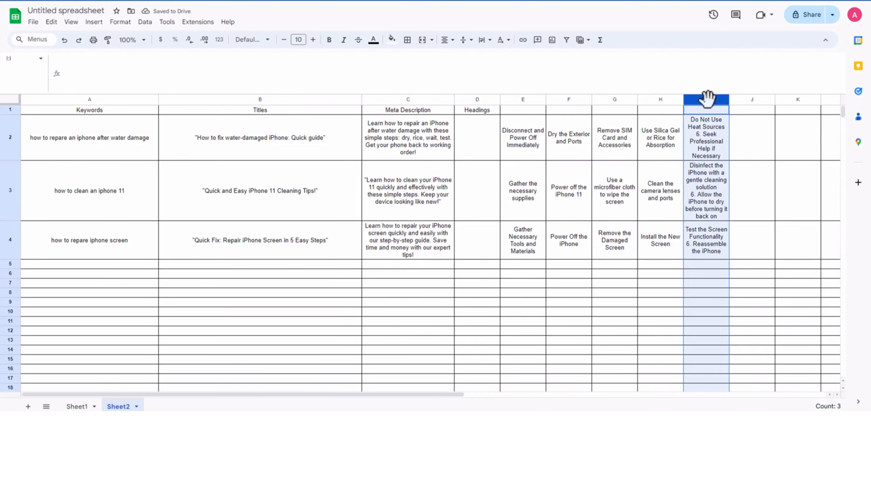
pyautogui.click(145, 22)
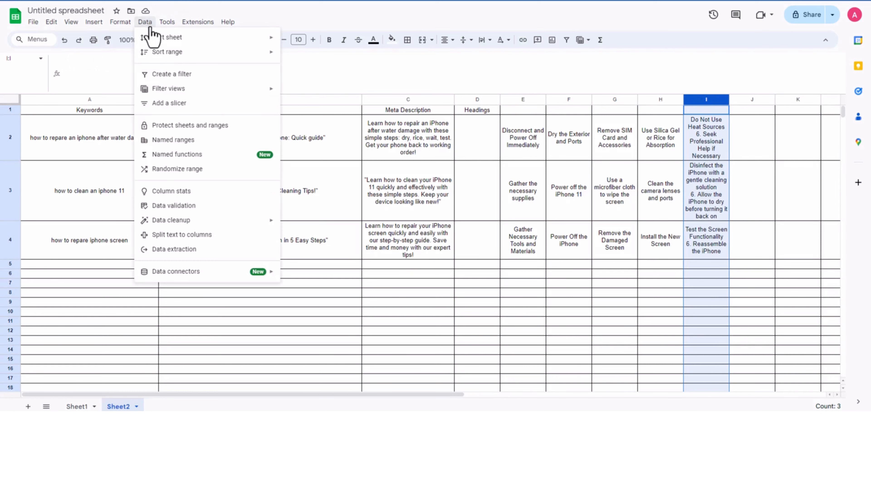
pyautogui.click(216, 235)
pyautogui.click(774, 376)
pyautogui.click(785, 404)
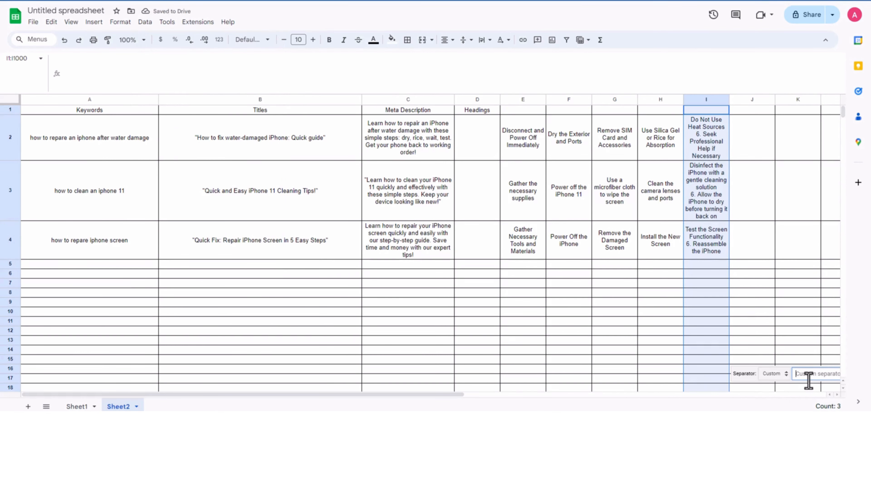
pyautogui.write('6.')
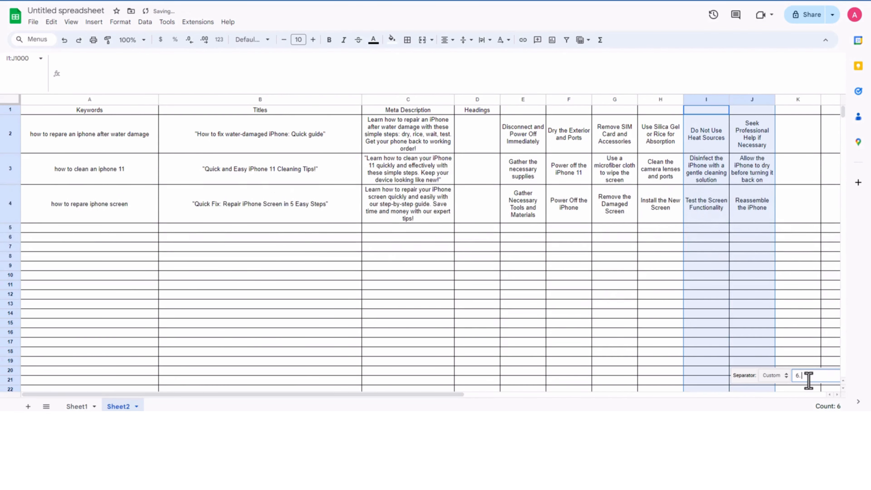
# Step: Examine the split headings across columns E to J for the three keywords
pyautogui.click(770, 246)
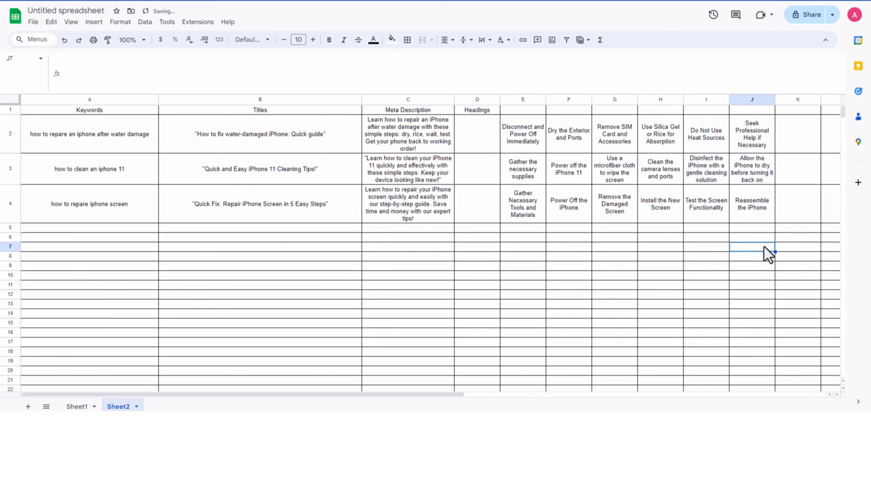
pyautogui.click(760, 179)
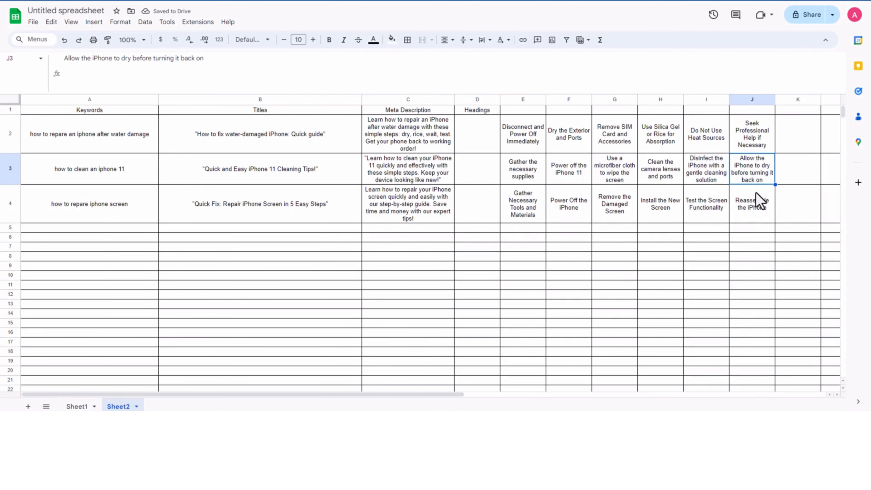
pyautogui.click(522, 134)
pyautogui.click(560, 140)
pyautogui.click(601, 140)
pyautogui.click(663, 139)
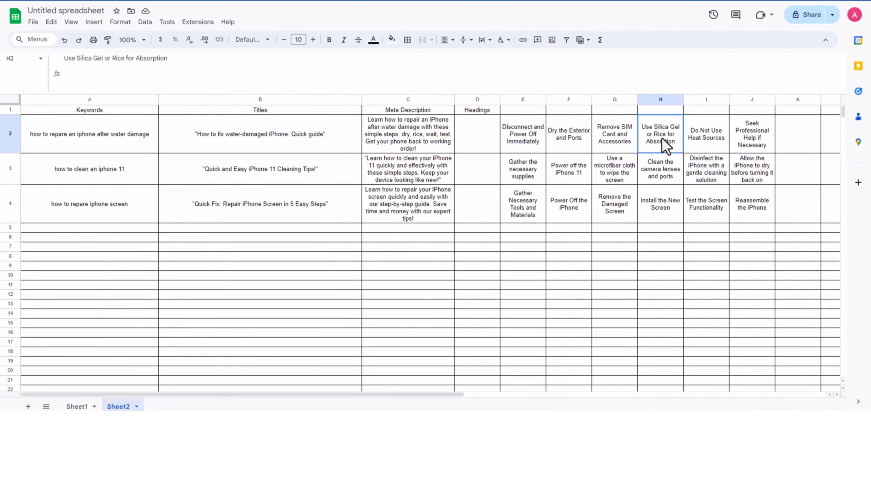
pyautogui.click(703, 144)
pyautogui.click(755, 147)
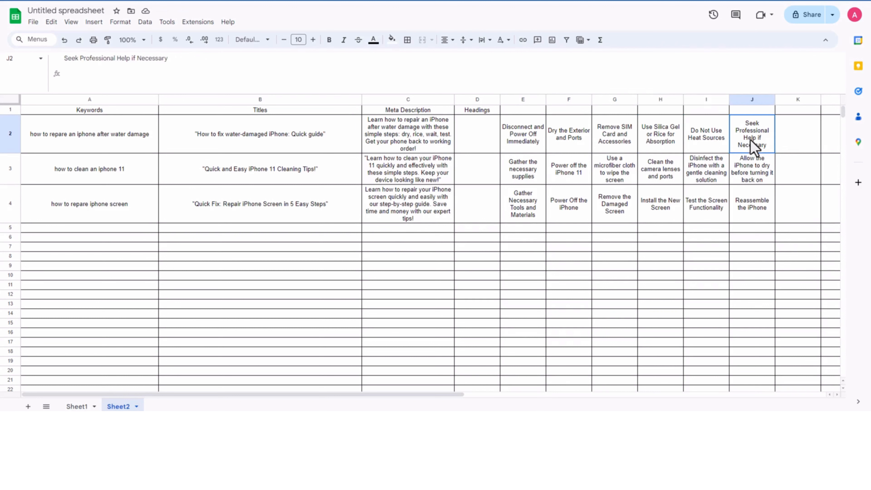
pyautogui.click(748, 206)
# Step: Label the header cells E1 to J1 as H2-1 through H2-6, continuing the numbering as a series
pyautogui.click(524, 111)
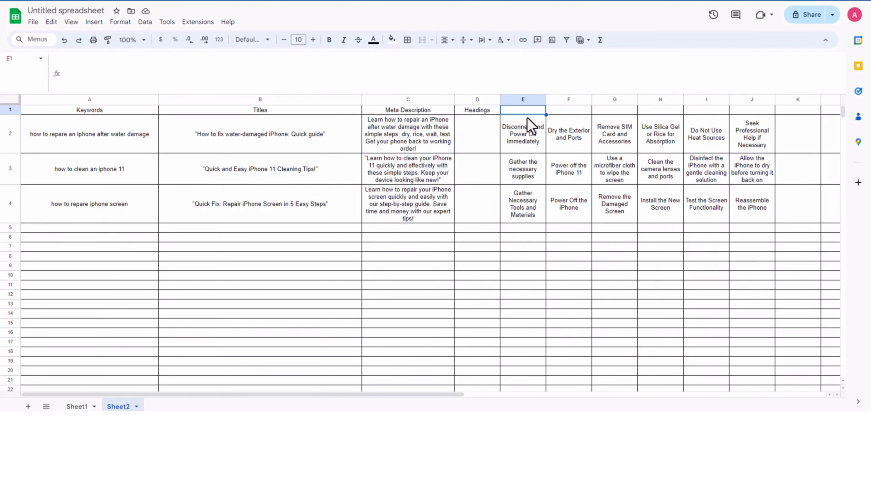
pyautogui.write('H2-1')
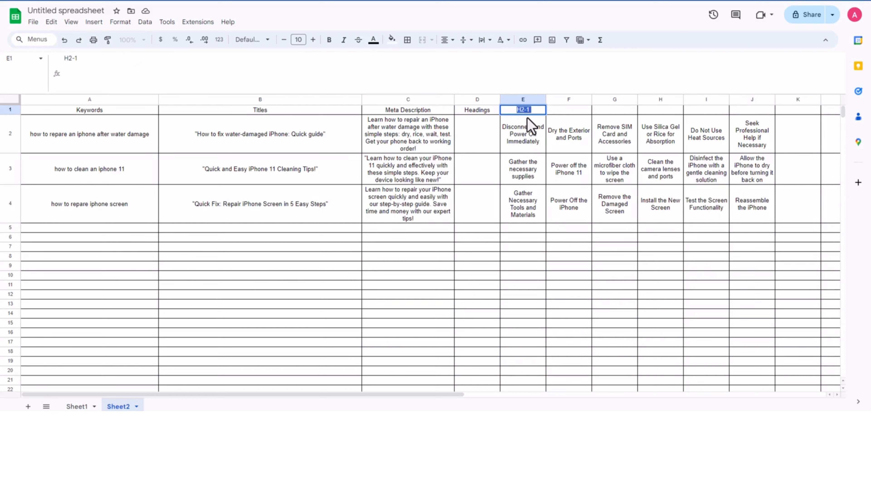
pyautogui.press('BackSpace')
pyautogui.tripleClick(159, 71)
pyautogui.hotkey('ctrl', 'c')
pyautogui.press('Tab')
pyautogui.hotkey('ctrl', 'v')
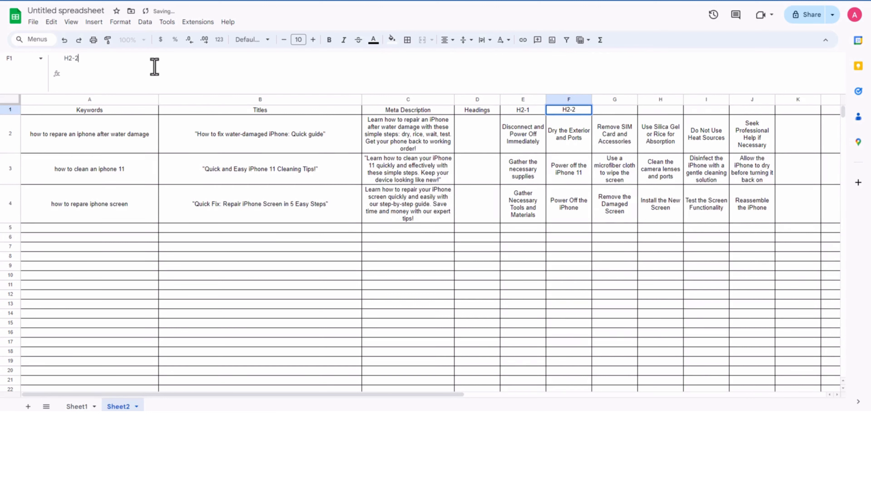
pyautogui.moveTo(523, 112); pyautogui.dragTo(759, 110)
pyautogui.click(599, 259)
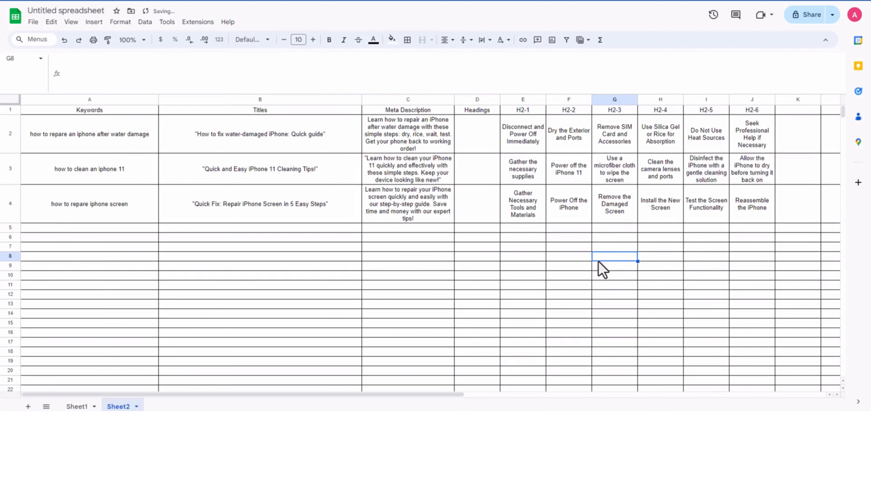
# Step: Insert one blank column directly after each of the H2-1, H2-2 and H2-3 columns
pyautogui.click(518, 99)
pyautogui.rightClick(519, 99)
pyautogui.click(607, 185)
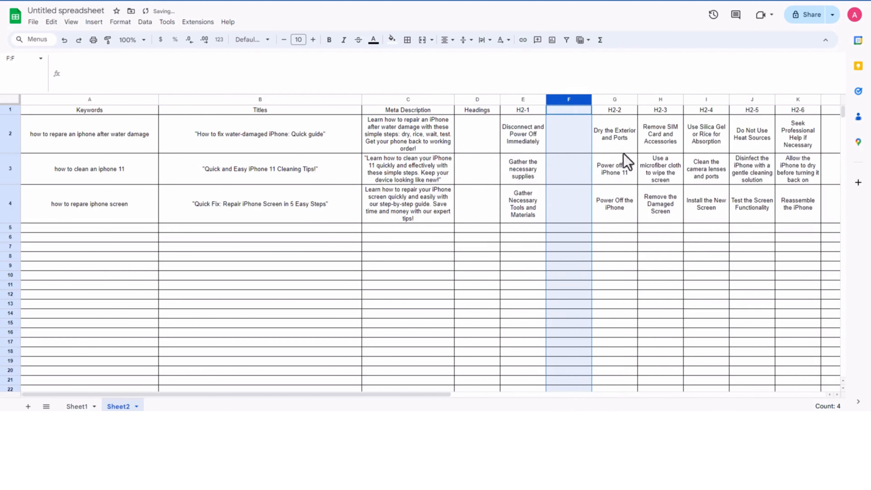
pyautogui.rightClick(618, 100)
pyautogui.click(694, 187)
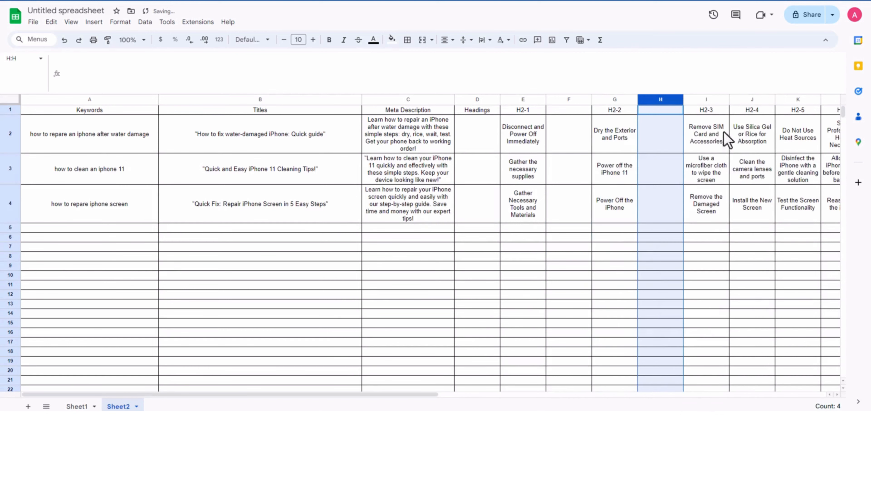
pyautogui.click(707, 99)
pyautogui.rightClick(706, 99)
pyautogui.click(753, 183)
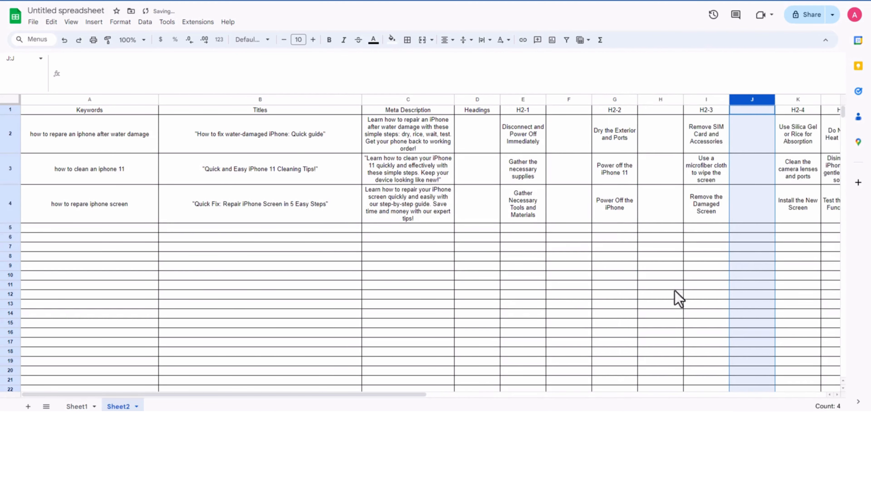
# Step: Insert one blank column directly after each of the H2-4 and H2-5 columns
pyautogui.moveTo(399, 394); pyautogui.dragTo(563, 395)
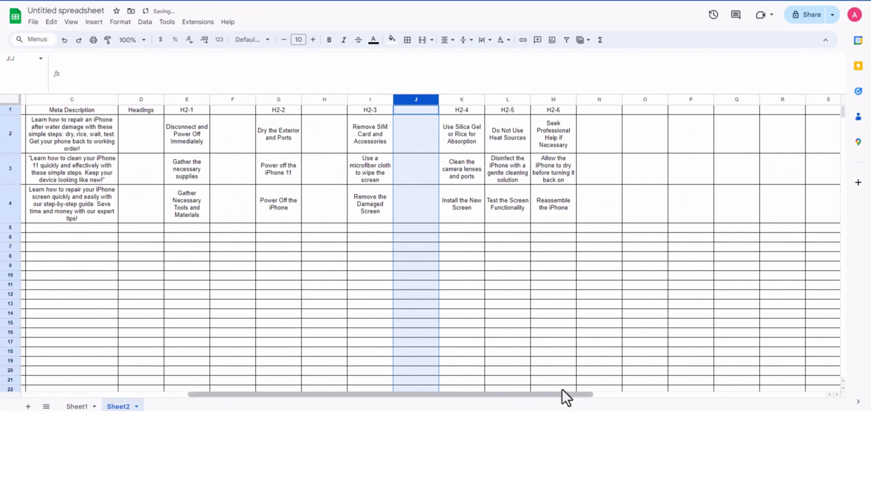
pyautogui.click(467, 99)
pyautogui.rightClick(467, 99)
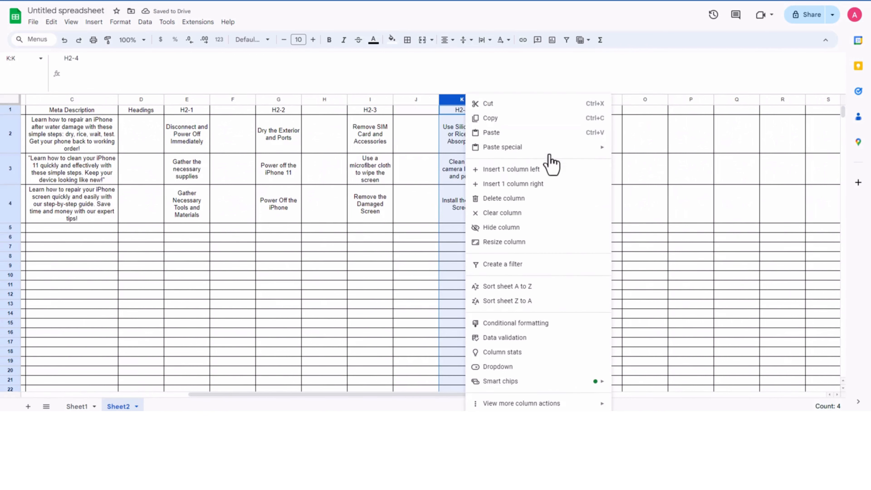
pyautogui.click(549, 183)
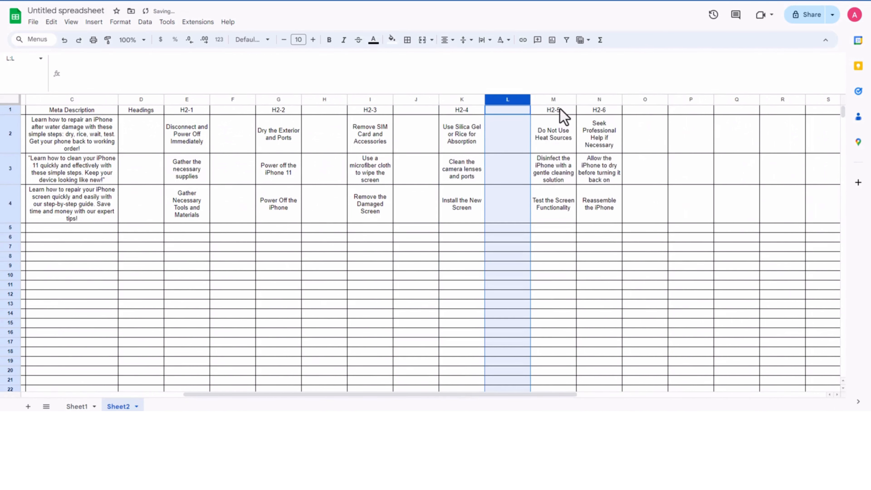
pyautogui.click(552, 99)
pyautogui.rightClick(553, 99)
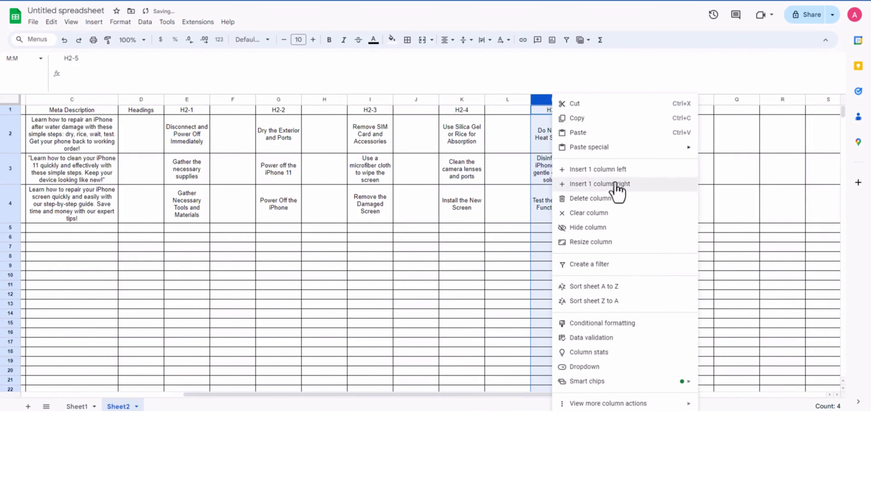
pyautogui.click(637, 188)
pyautogui.click(656, 144)
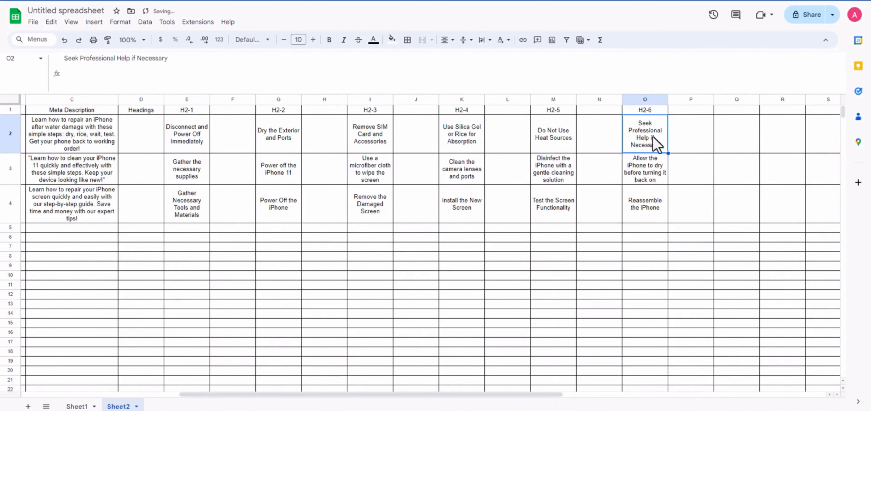
# Step: Copy the H2-1 label and use it to title the blank columns H2-1P in F1 and H2-2P in H1
pyautogui.click(182, 111)
pyautogui.moveTo(136, 58); pyautogui.dragTo(43, 73)
pyautogui.click(240, 111)
pyautogui.click(112, 68)
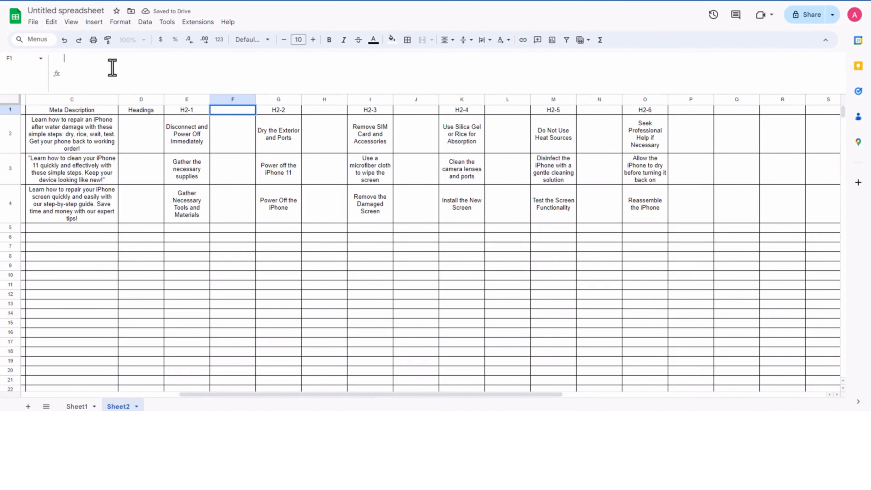
pyautogui.hotkey('ctrl', 'v')
pyautogui.write('P')
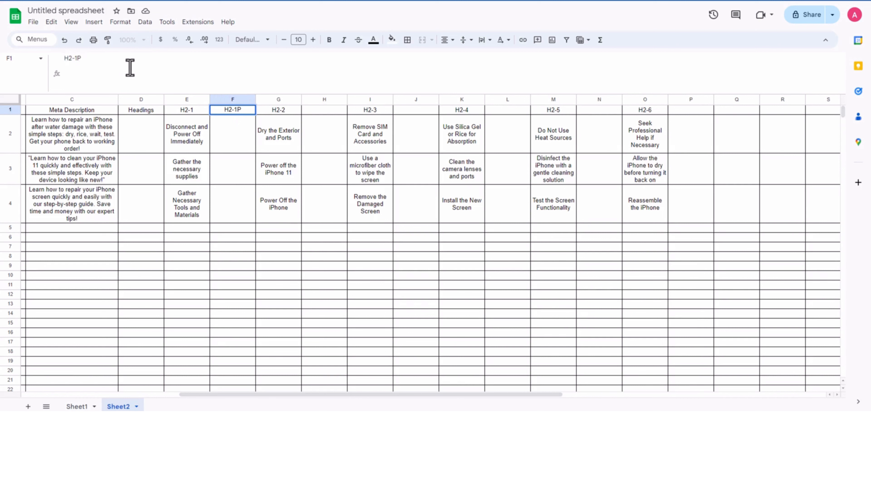
pyautogui.press('Tab')
pyautogui.press('Tab')
pyautogui.hotkey('ctrl', 'v')
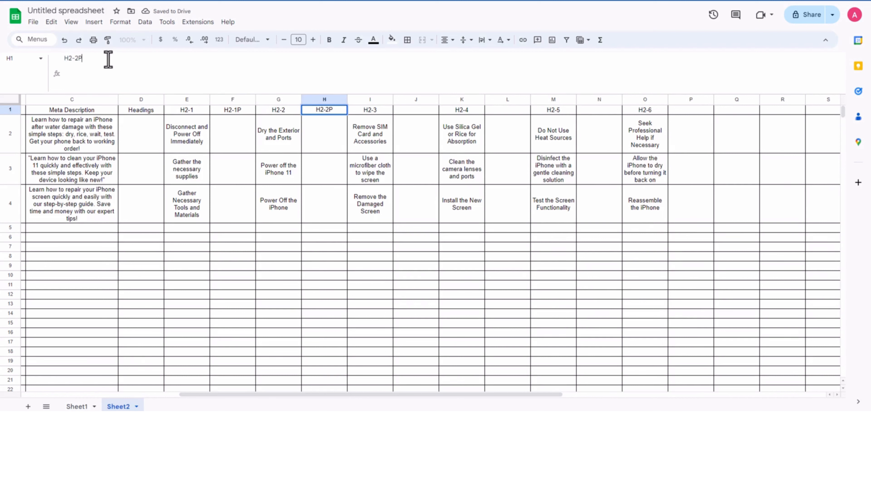
# Step: Title the blank columns after H2-3 and H2-4 as H2-3P in J1 and H2-4P in L1
pyautogui.press('Tab')
pyautogui.press('Tab')
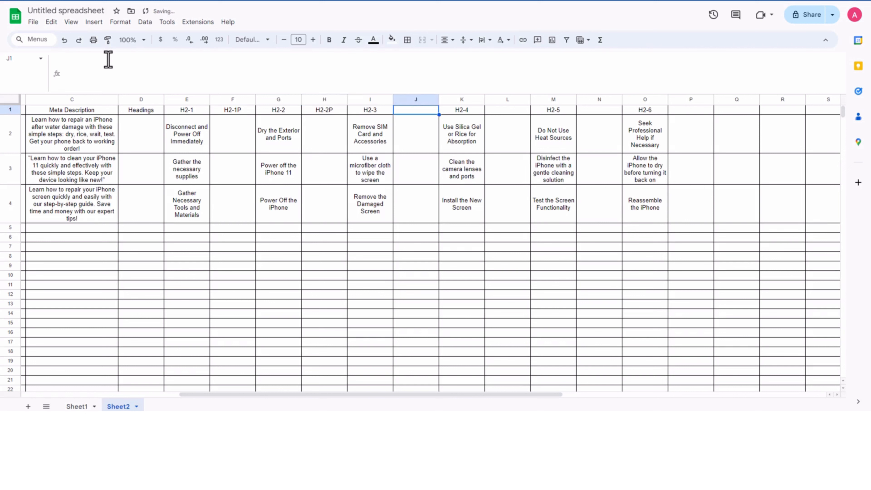
pyautogui.hotkey('ctrl', 'v')
pyautogui.write('3')
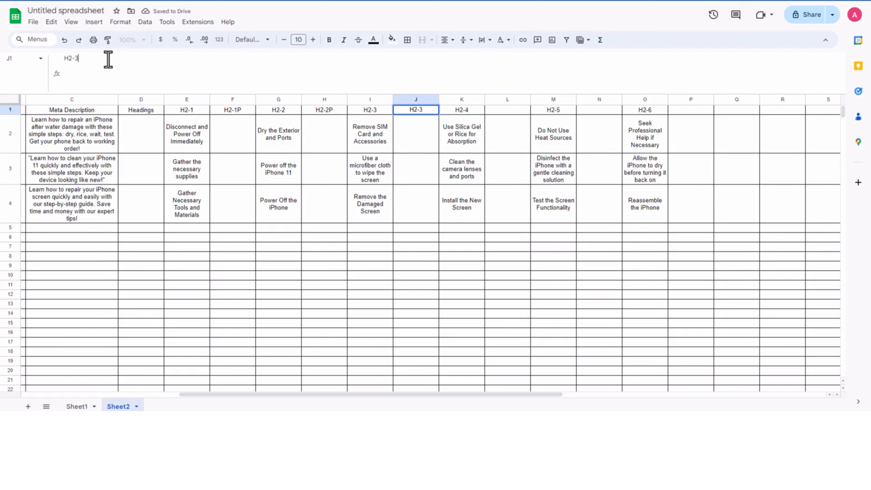
pyautogui.press('Tab')
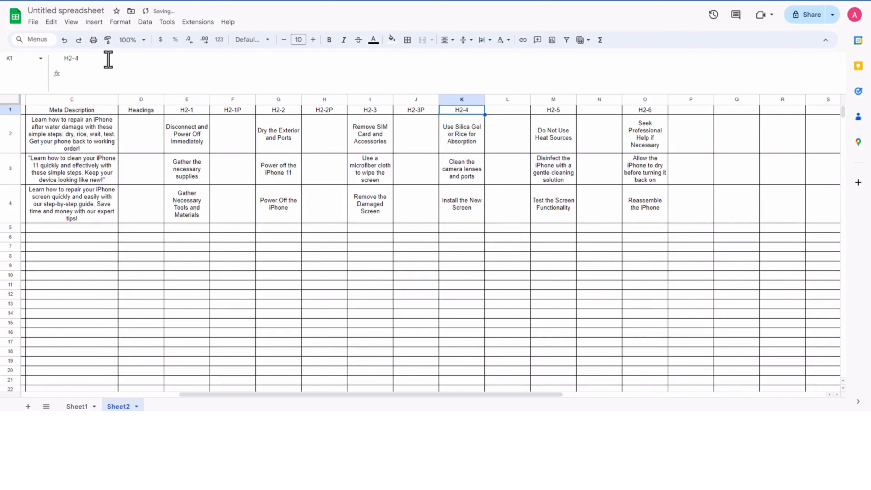
pyautogui.press('Tab')
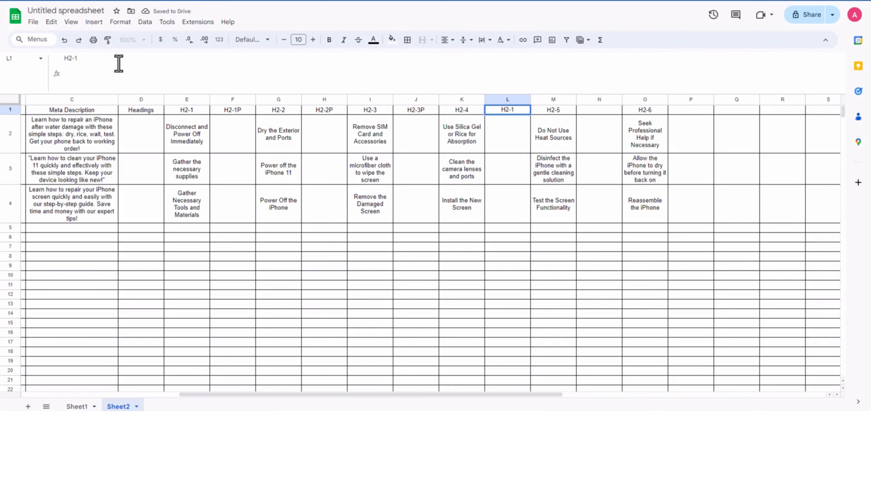
pyautogui.press('Tab')
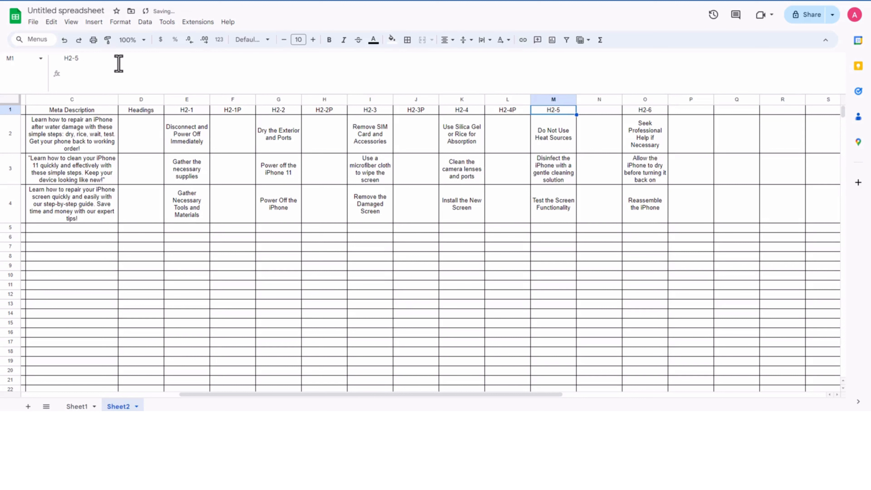
# Step: Title the blank columns after H2-5 and H2-6 as H2-5P in N1 and H2-6P in P1
pyautogui.press('Tab')
pyautogui.click(119, 63)
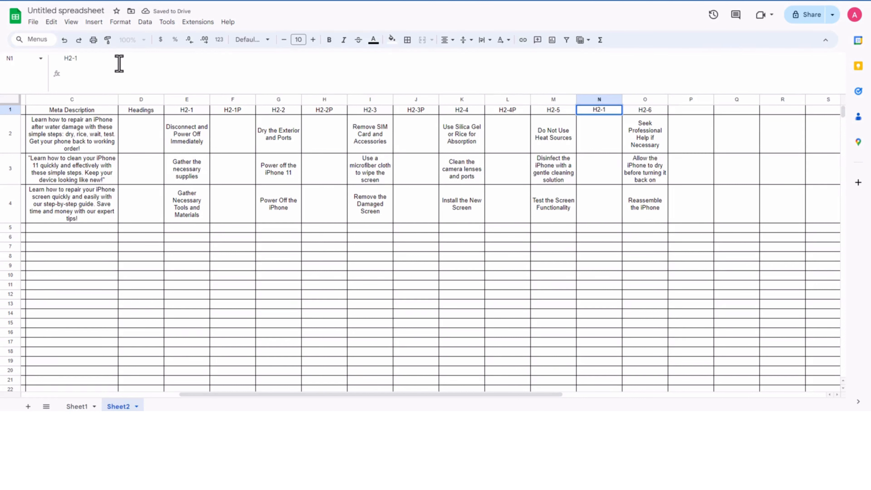
pyautogui.press('Tab')
pyautogui.press('Tab')
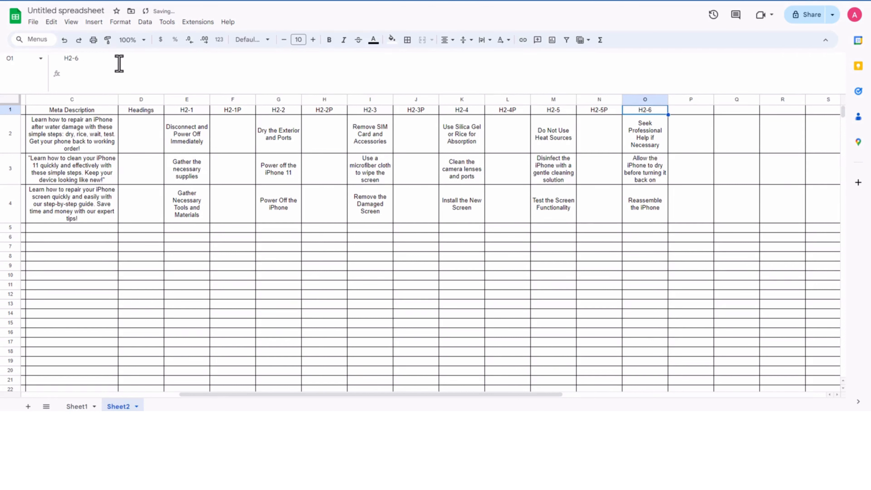
pyautogui.write('H2-1')
pyautogui.press('BackSpace')
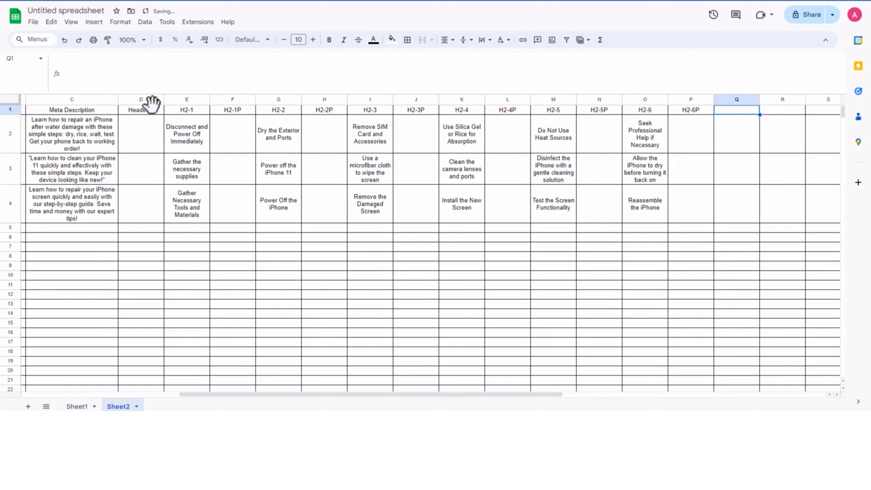
pyautogui.click(356, 258)
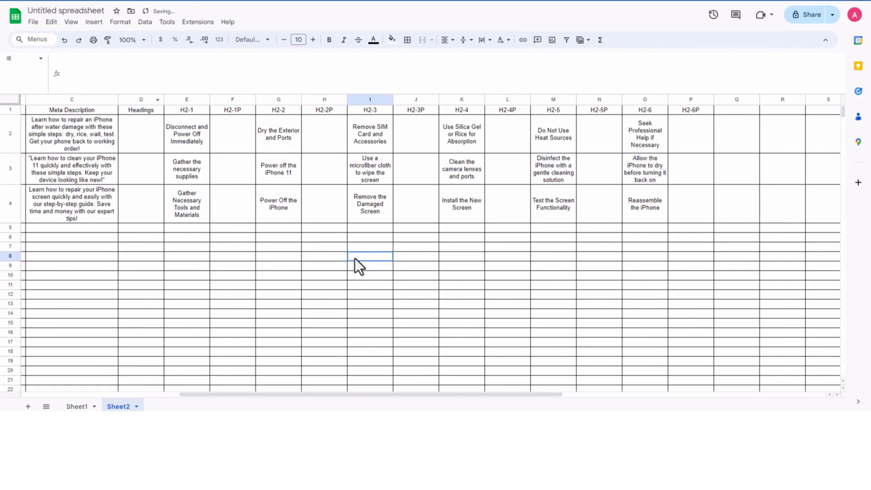
# Step: Rename the Headings column header in D1 as Introduction
pyautogui.click(141, 111)
pyautogui.moveTo(103, 59); pyautogui.dragTo(55, 61)
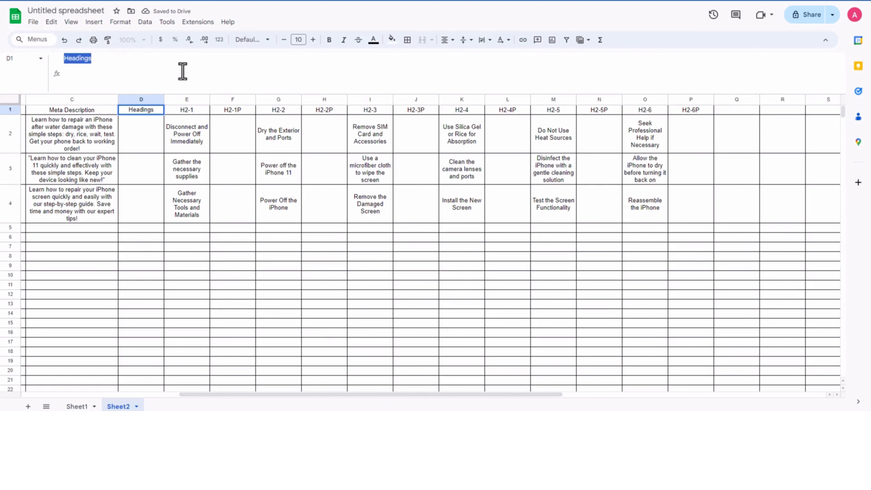
pyautogui.write('iNTRODUCTION')
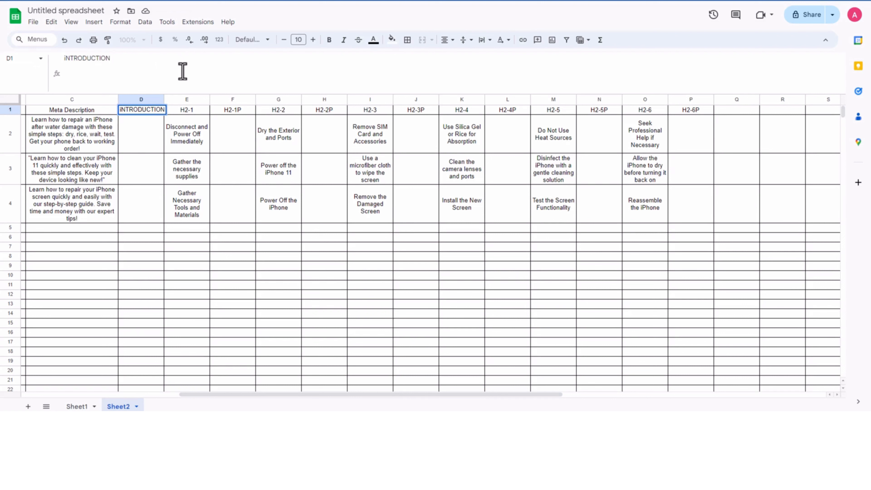
pyautogui.hotkey('ctrl', 'a')
pyautogui.write('Introduction')
pyautogui.press('Tab')
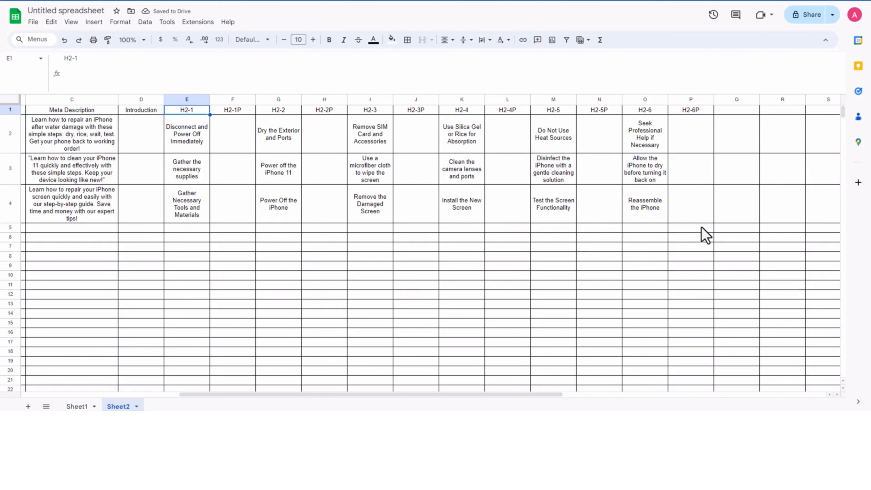
# Step: Add a Conclusion column header in Q1, directly after the H2-6P column
pyautogui.click(733, 113)
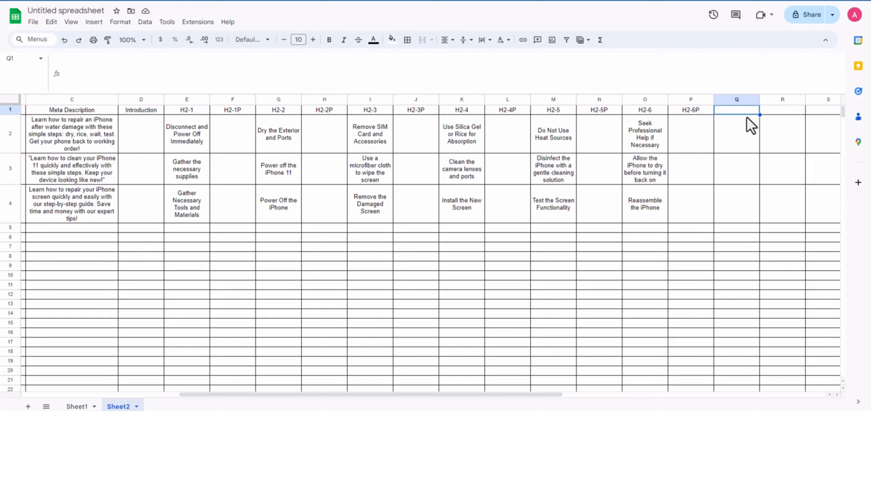
pyautogui.write('Conclusion')
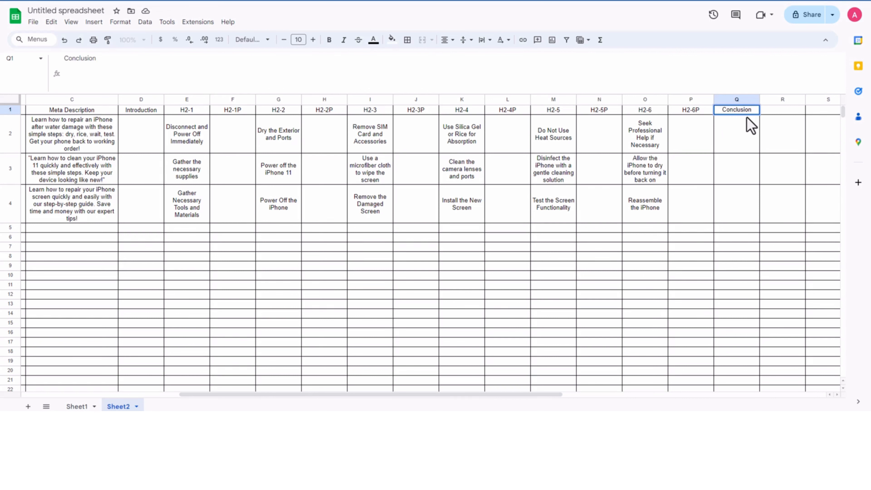
pyautogui.press('Tab')
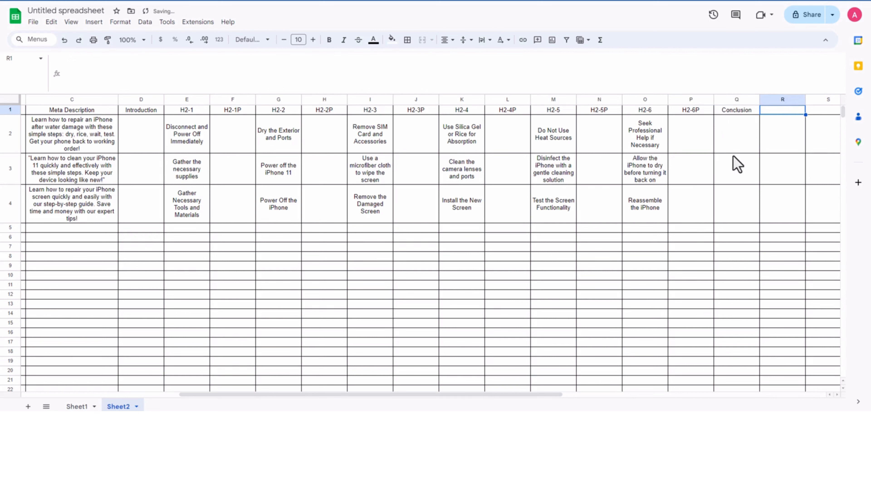
pyautogui.click(679, 214)
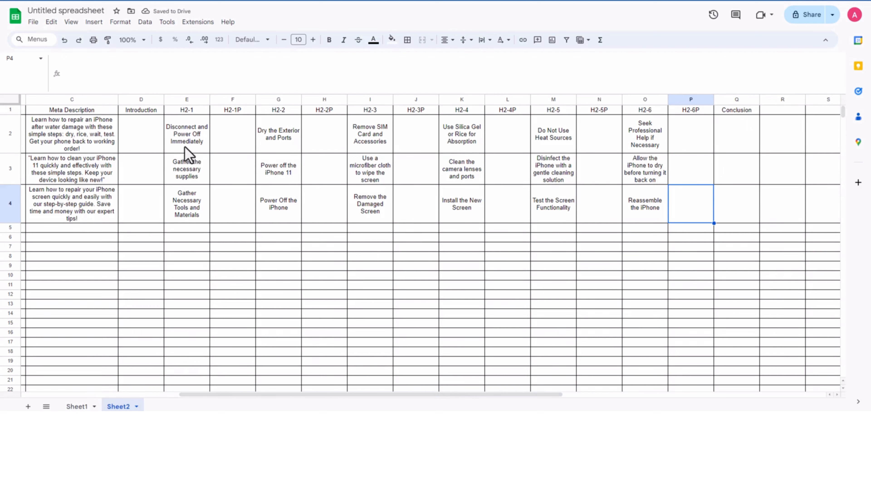
# Step: Delete the generated headings from cells B2:B3 in Sheet1
pyautogui.click(149, 130)
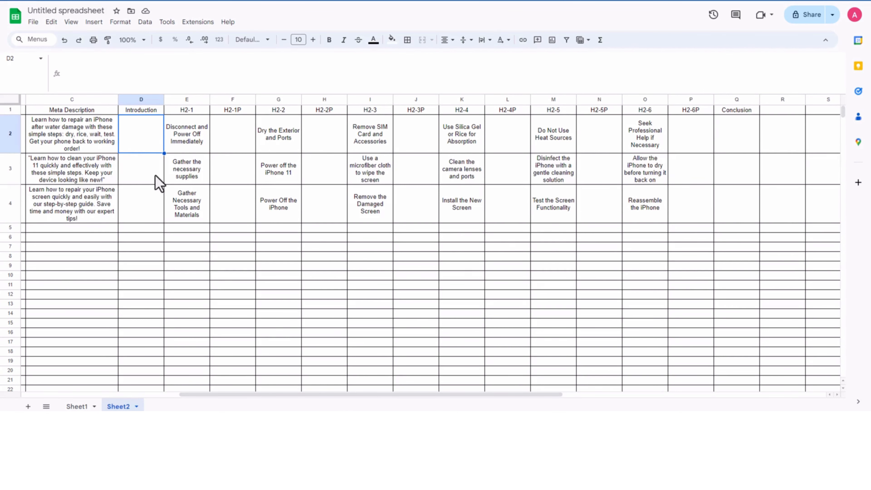
pyautogui.moveTo(254, 394); pyautogui.dragTo(132, 395)
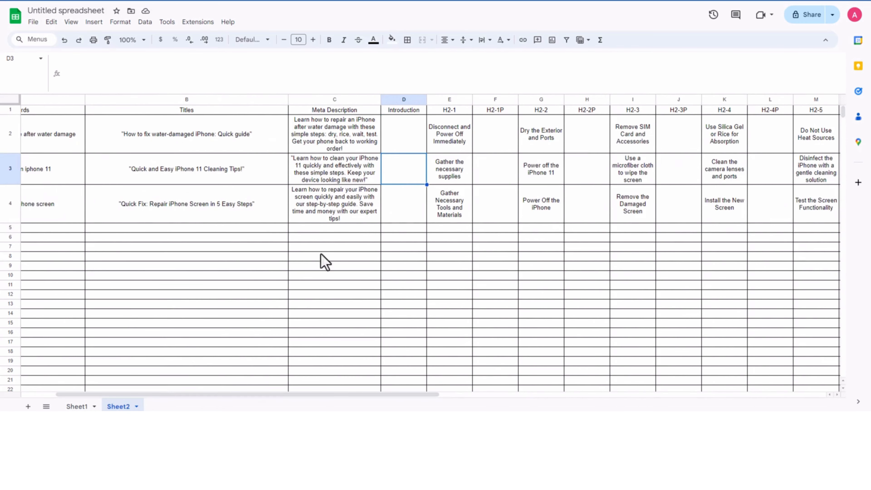
pyautogui.click(77, 407)
pyautogui.click(210, 307)
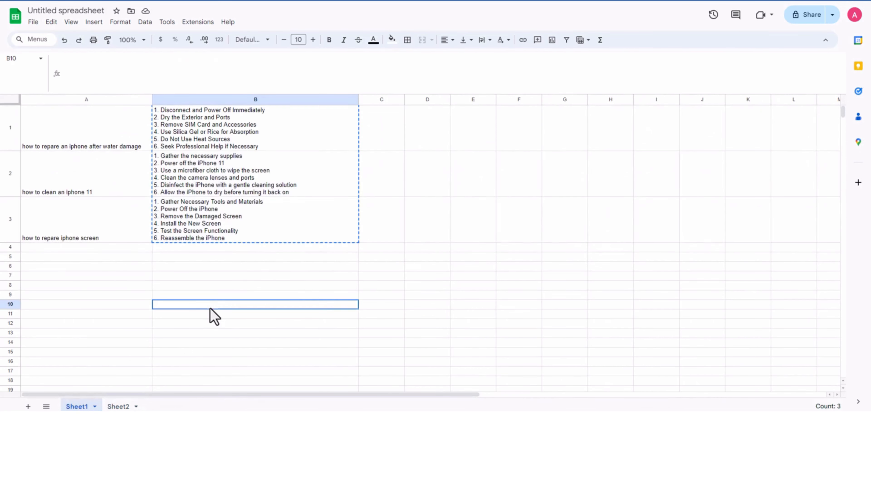
pyautogui.click(224, 170)
pyautogui.keyDown('shift'); pyautogui.click(223, 220); pyautogui.keyUp('shift')
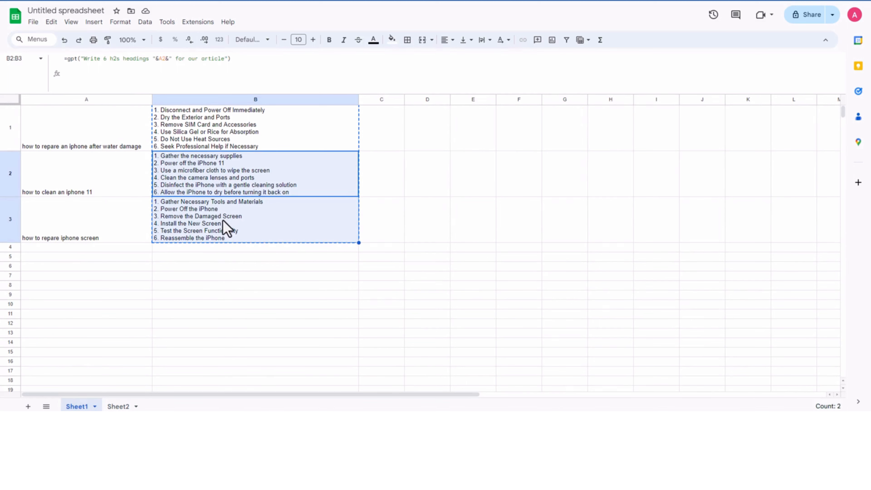
pyautogui.press('Delete')
# Step: Change the B1 formula to =gpt("Write an introduction in between 100 to 120 words "&A1&" for our article")
pyautogui.click(209, 127)
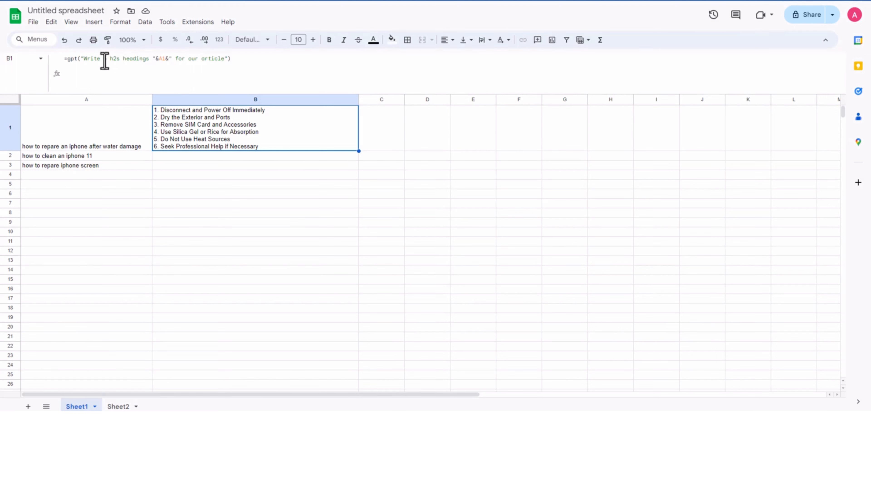
pyautogui.moveTo(104, 59); pyautogui.dragTo(151, 59)
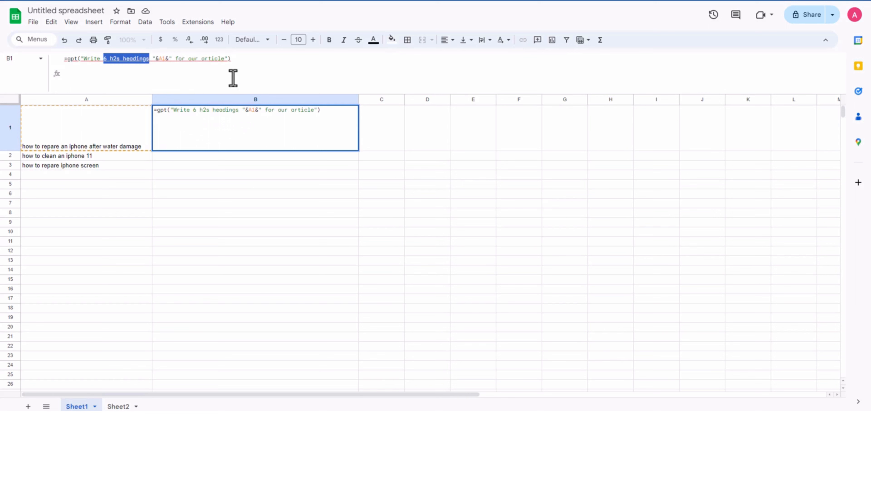
pyautogui.write('an introducti')
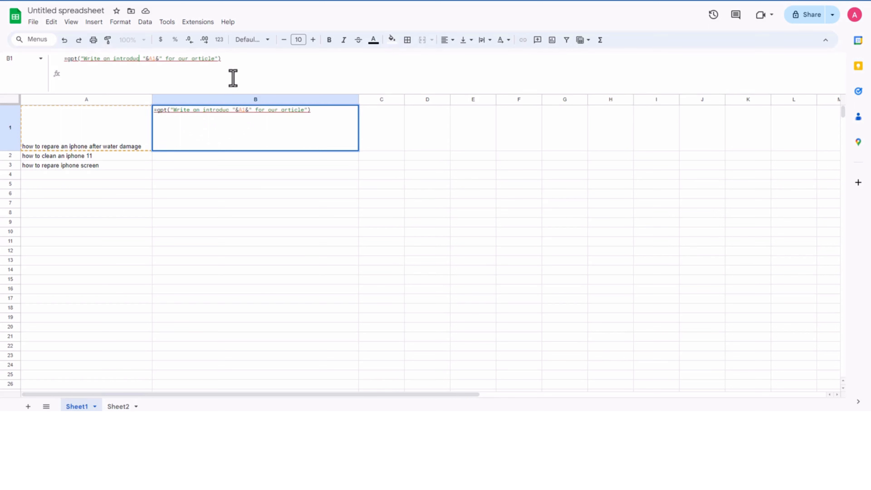
pyautogui.write('on')
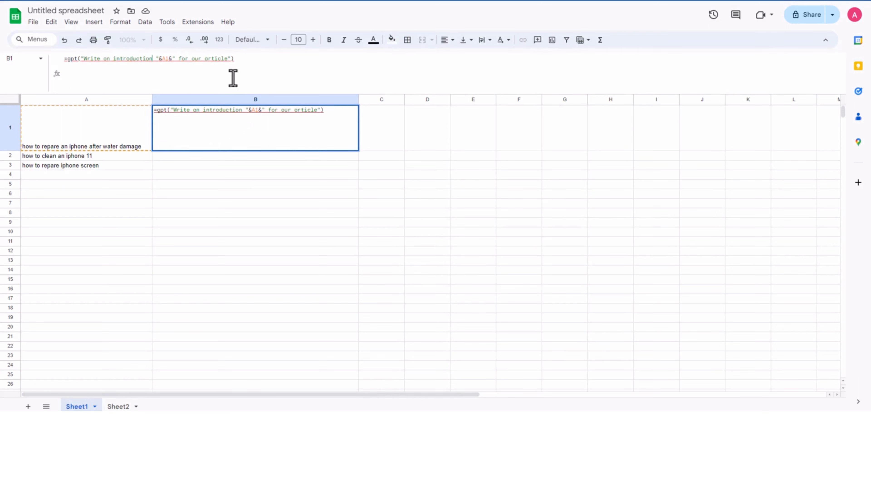
pyautogui.write(' in')
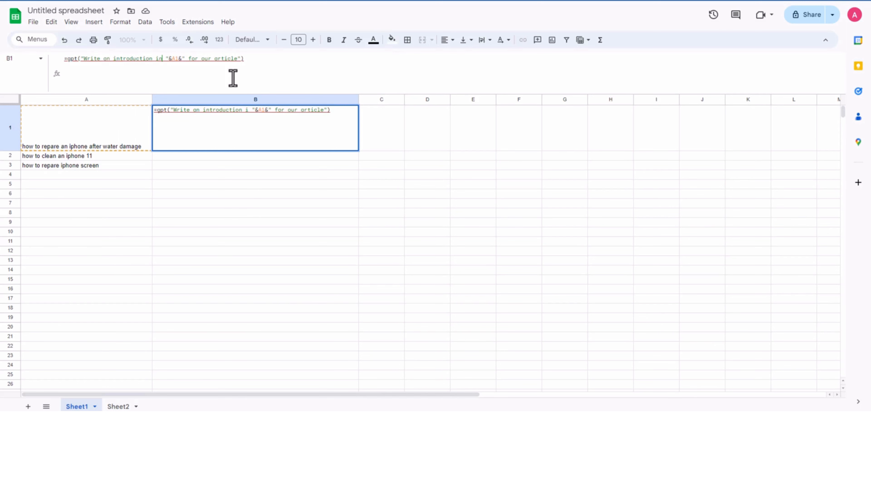
pyautogui.write(' betwee')
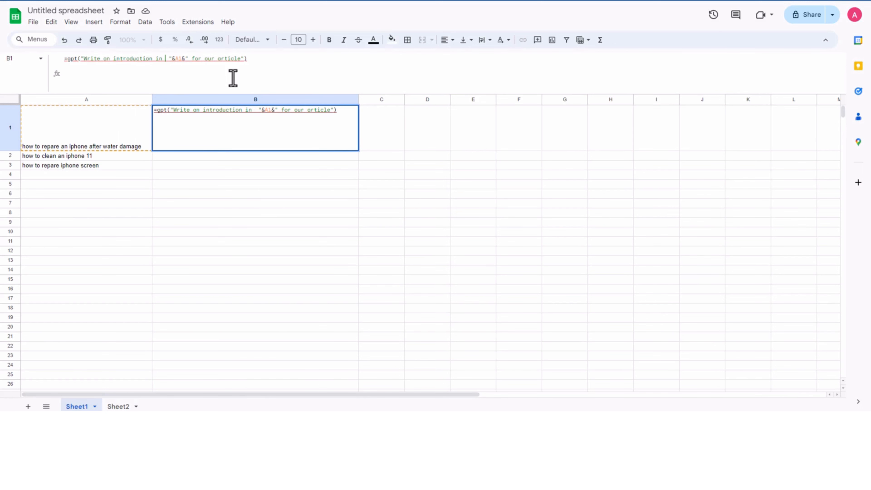
pyautogui.write('n')
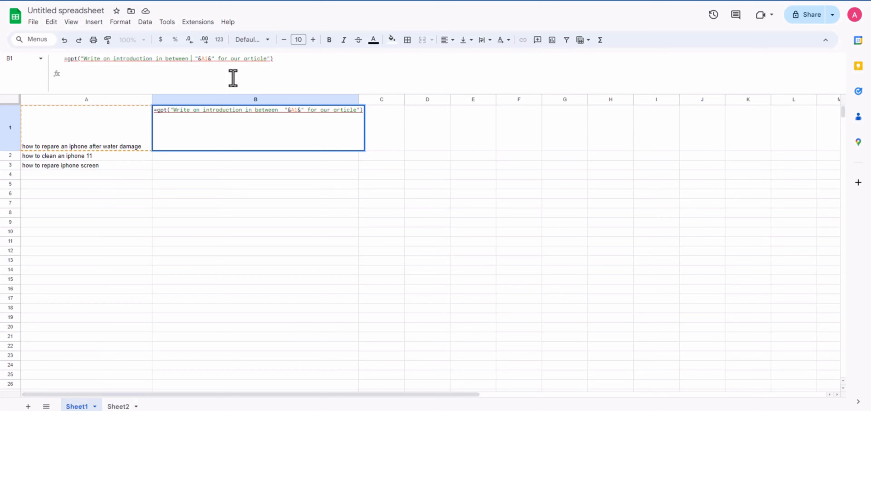
pyautogui.write('100 to ')
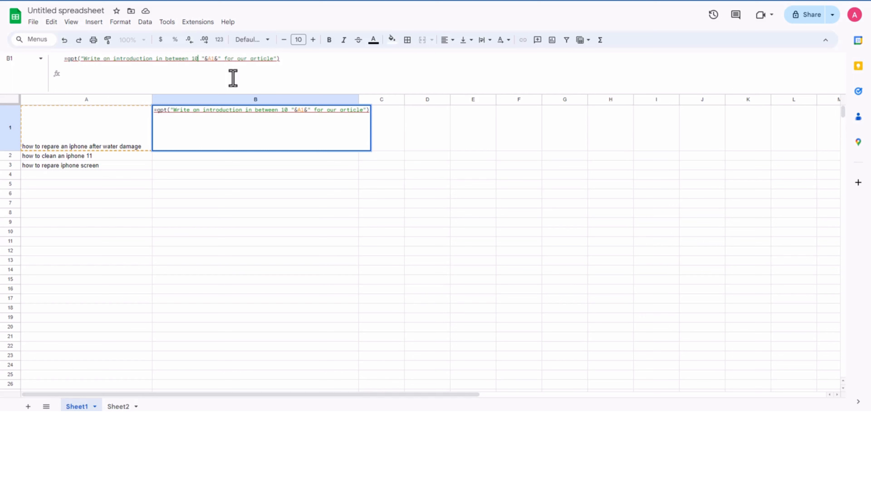
pyautogui.write('120 ')
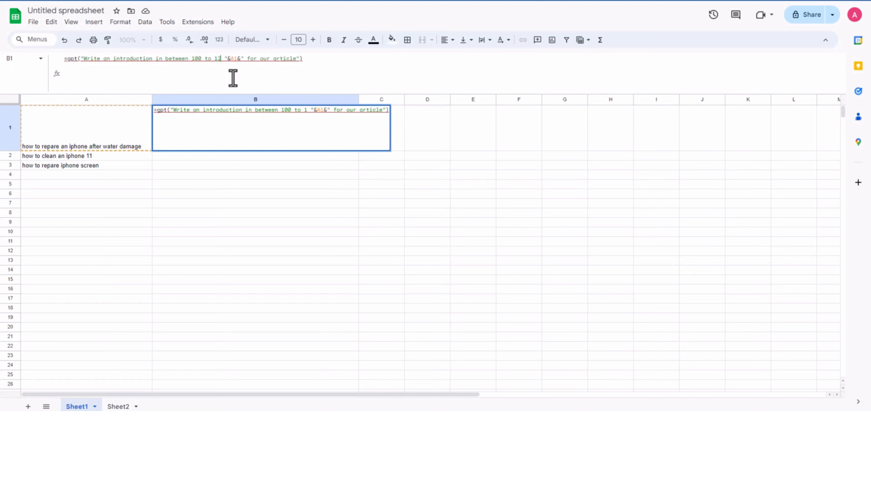
pyautogui.write('words')
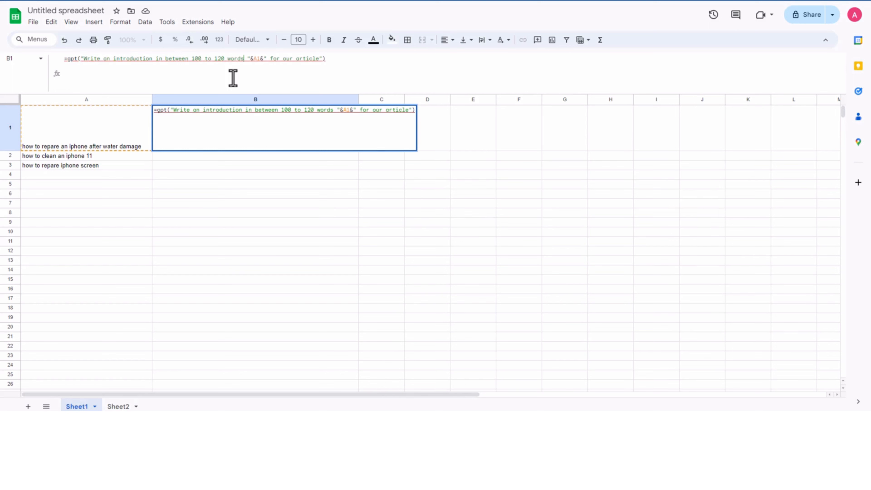
pyautogui.click(363, 67)
pyautogui.press('Tab')
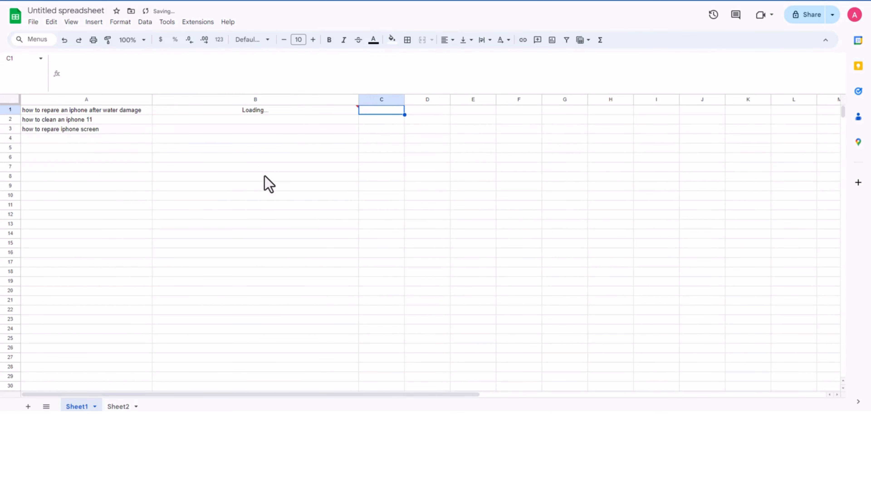
pyautogui.click(265, 176)
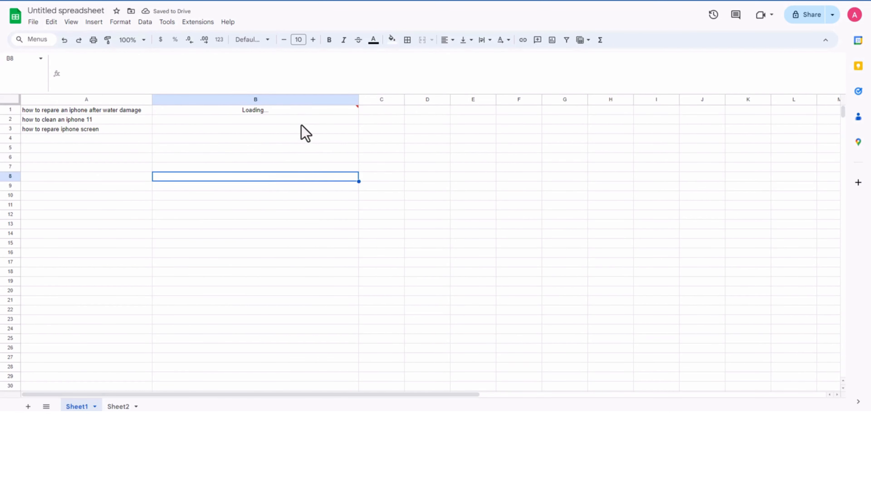
# Step: Fill the introduction formula from B1 down to B3 for the other two keywords
pyautogui.click(325, 113)
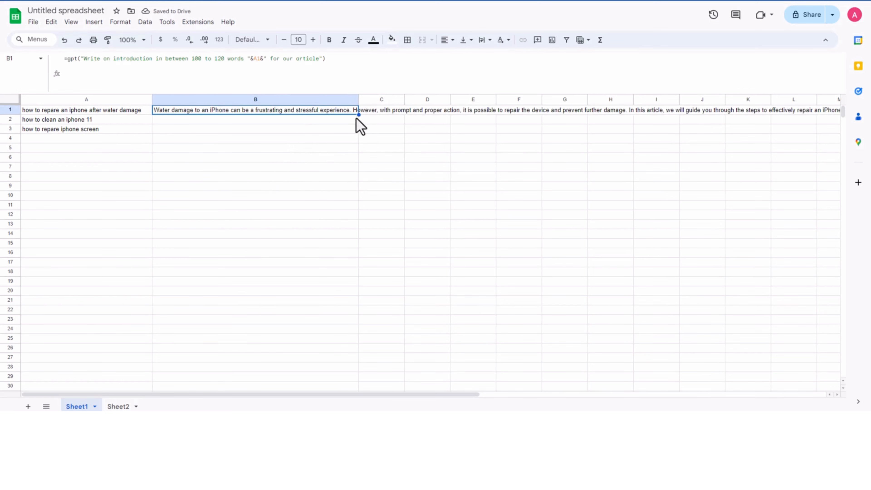
pyautogui.moveTo(359, 115); pyautogui.dragTo(351, 131)
pyautogui.click(282, 170)
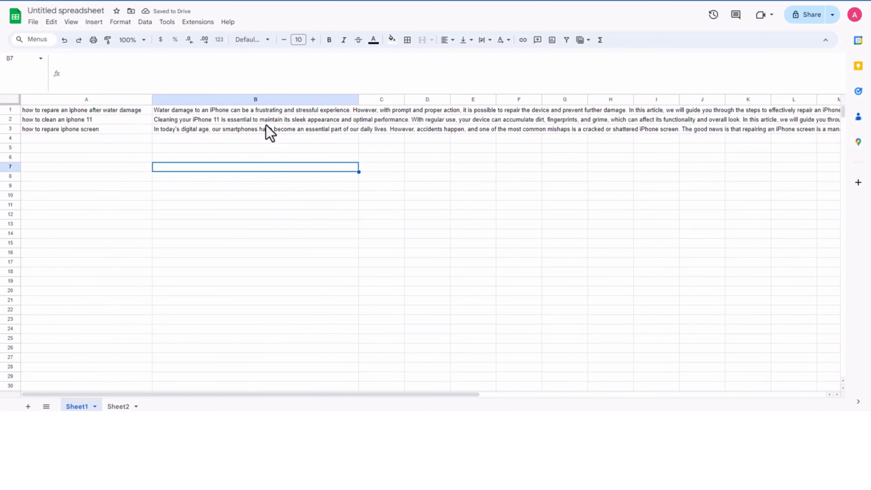
# Step: Copy the introductions in B1:B3 of Sheet1 and paste them as values into D2:D4 of Sheet2
pyautogui.moveTo(263, 111); pyautogui.dragTo(266, 128)
pyautogui.hotkey('ctrl', 'c')
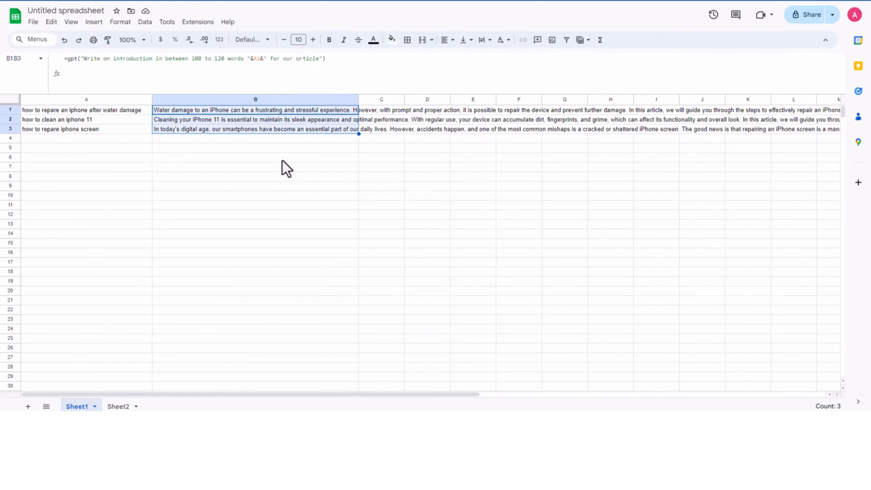
pyautogui.click(119, 406)
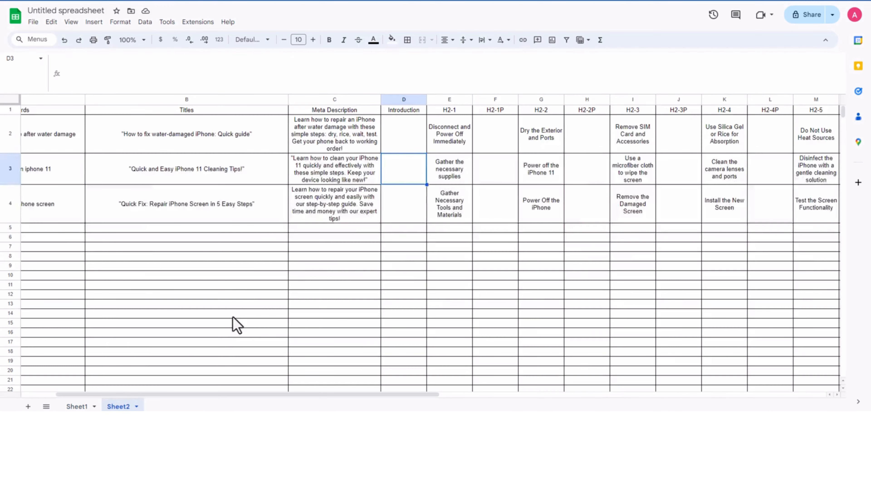
pyautogui.click(420, 264)
pyautogui.click(406, 143)
pyautogui.hotkey('ctrl', 'v')
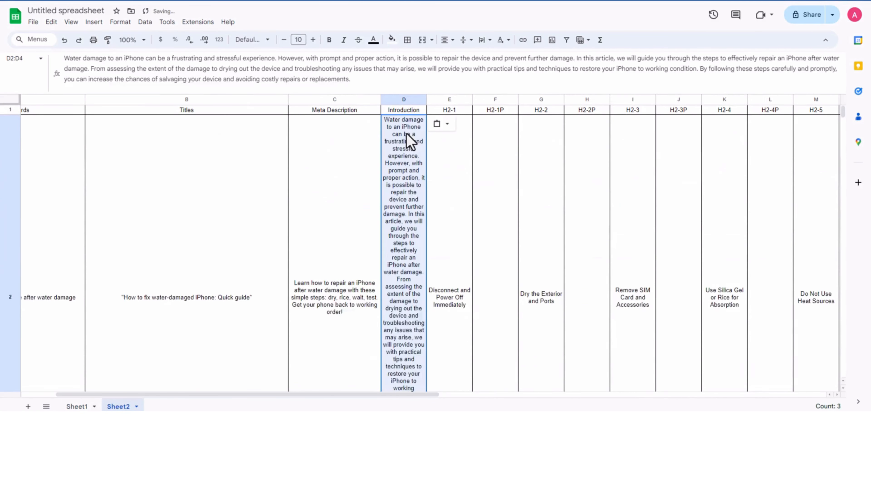
# Step: Widen the Introduction column to about five times its width and look over the texts in D2:D4
pyautogui.moveTo(426, 99); pyautogui.dragTo(629, 99)
pyautogui.click(491, 152)
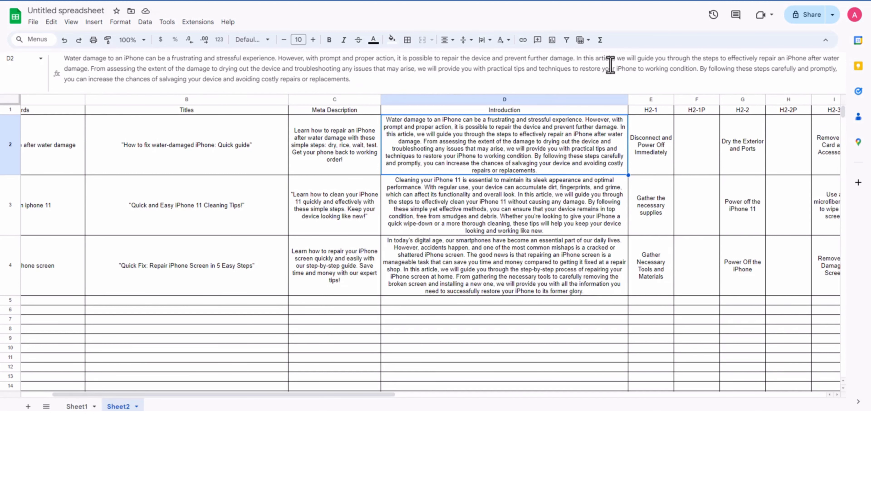
pyautogui.click(470, 214)
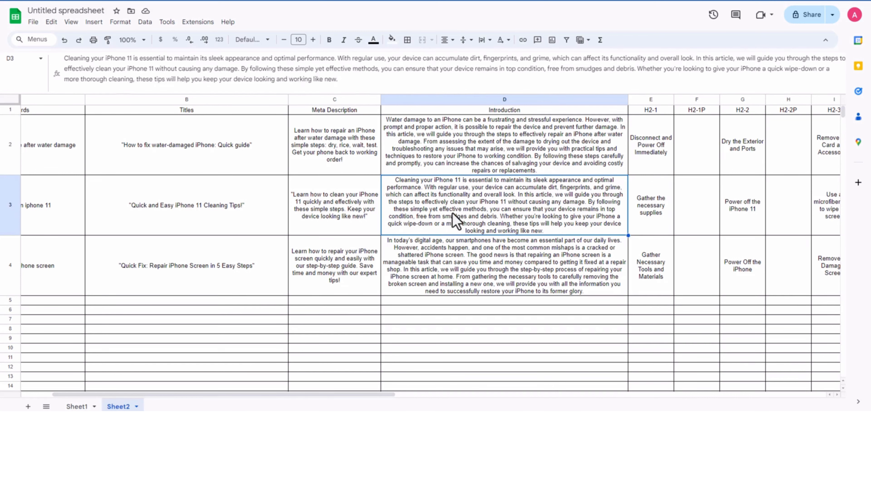
pyautogui.click(446, 261)
pyautogui.click(471, 206)
pyautogui.click(484, 139)
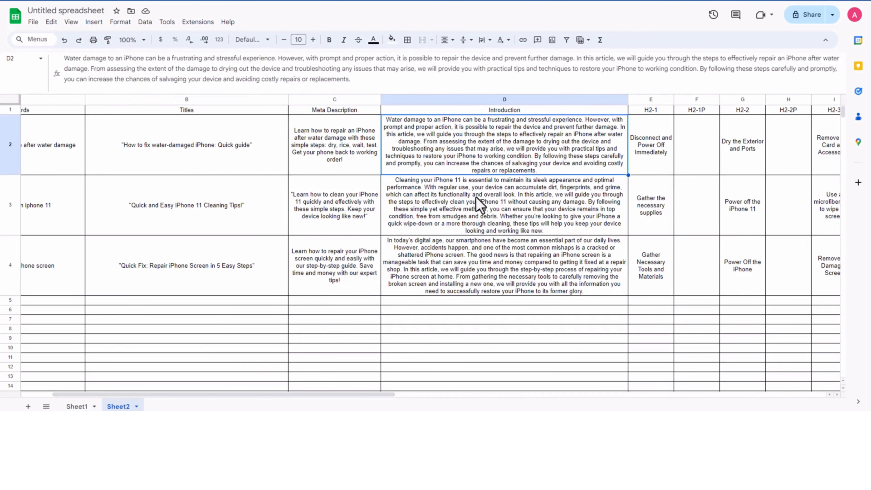
# Step: Look over the introductions and H2-1 headings in Sheet2, and copy the whole H2-1 column
pyautogui.click(478, 198)
pyautogui.click(465, 244)
pyautogui.click(655, 157)
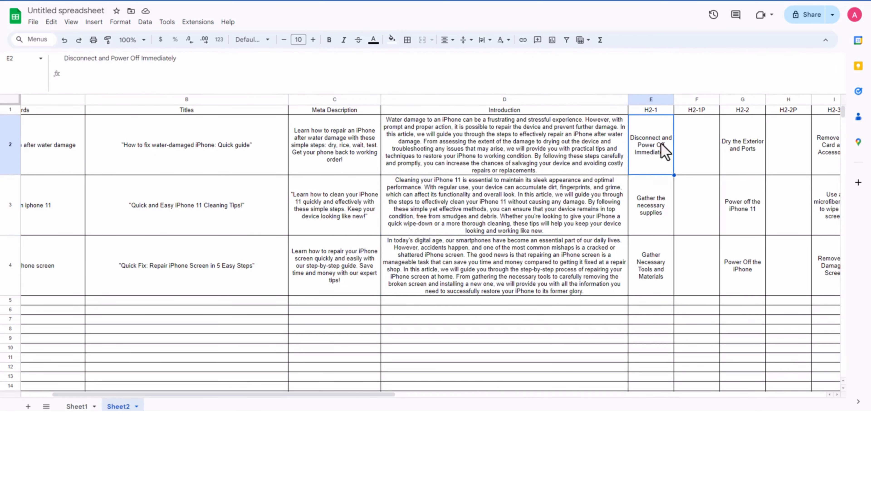
pyautogui.moveTo(366, 395); pyautogui.dragTo(543, 393)
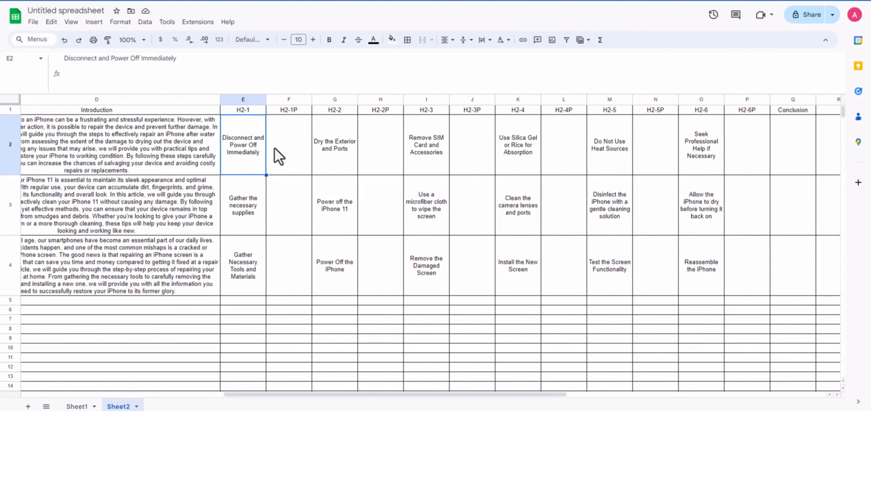
pyautogui.click(271, 160)
pyautogui.click(244, 163)
pyautogui.click(244, 278)
pyautogui.click(251, 142)
pyautogui.click(244, 99)
pyautogui.hotkey('ctrl', 'c')
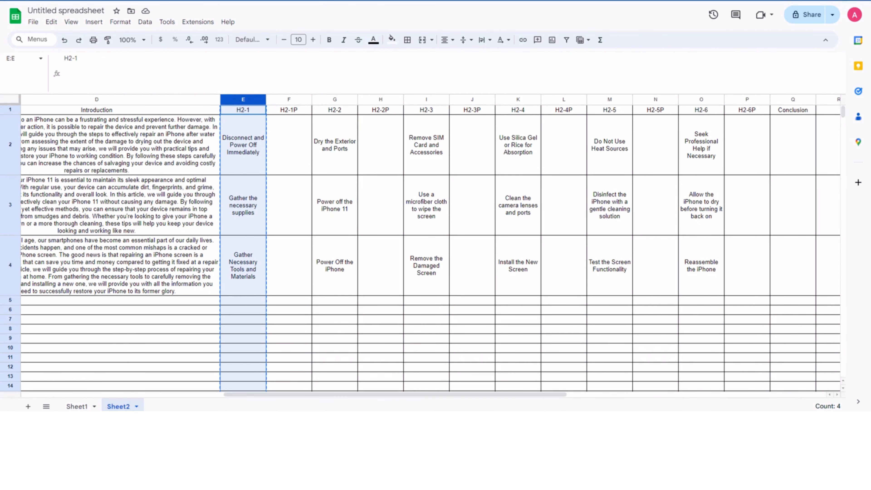
# Step: Clear the generated introductions from cells B2:B3 of Sheet1
pyautogui.click(77, 406)
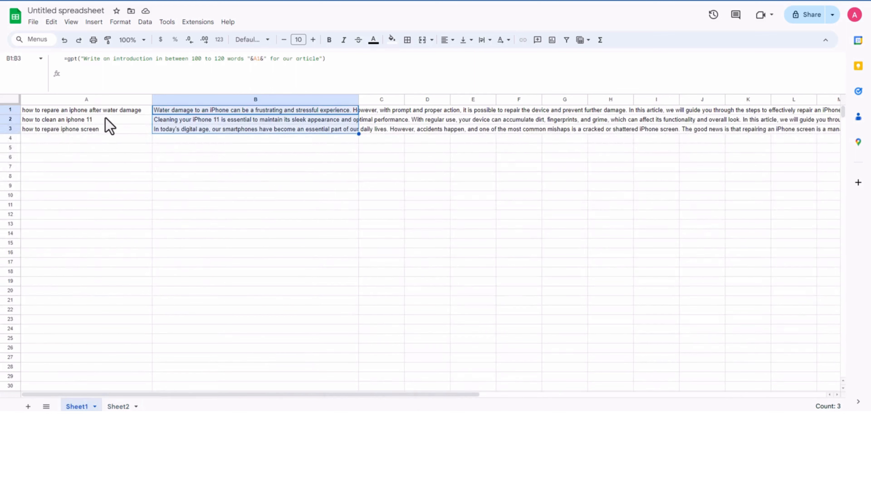
pyautogui.press('Left')
pyautogui.press('Right')
pyautogui.press('Down')
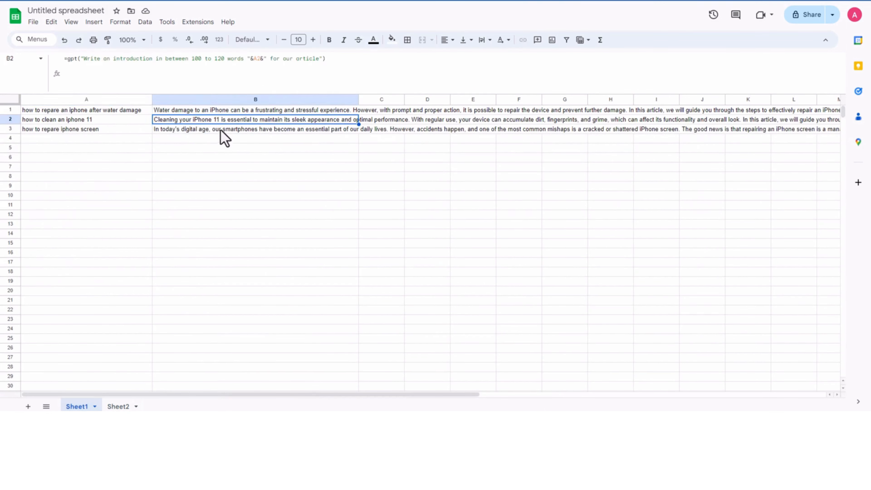
pyautogui.hotkey('shift', 'Down')
pyautogui.press('Delete')
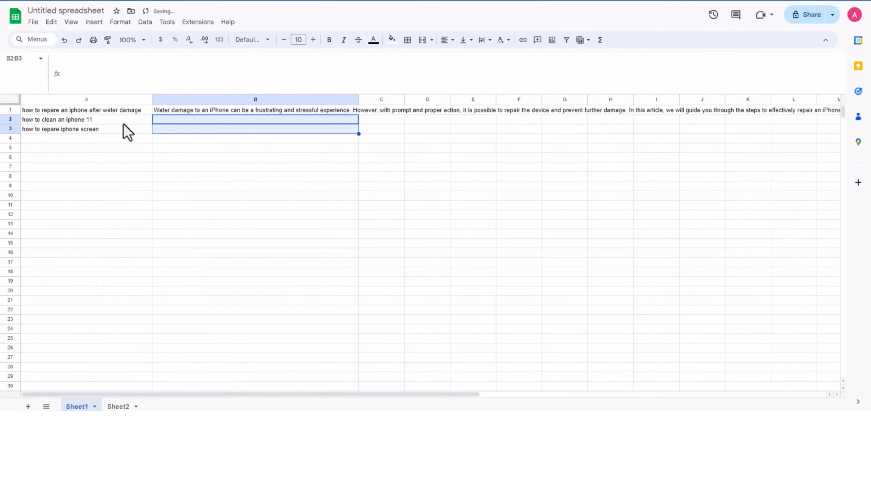
# Step: Paste the copied H2-1 column over the keywords in column A of Sheet1
pyautogui.click(83, 110)
pyautogui.keyDown('shift'); pyautogui.click(102, 149); pyautogui.keyUp('shift')
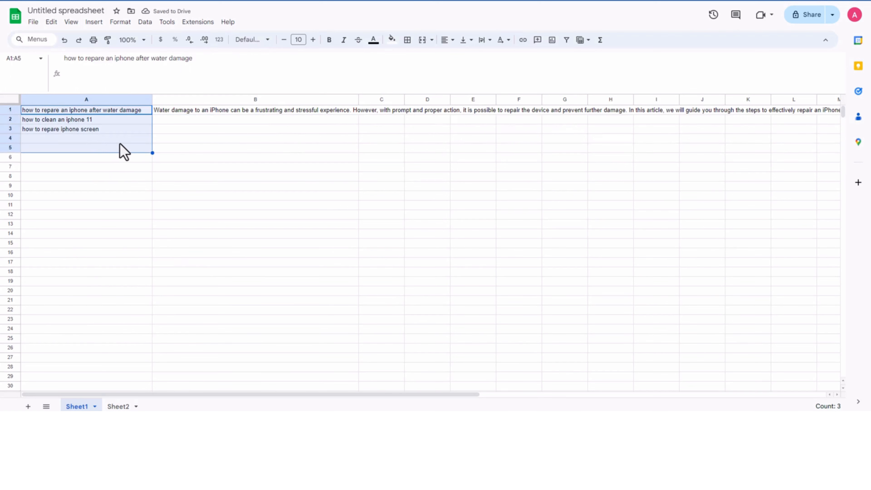
pyautogui.hotkey('ctrl', 'v')
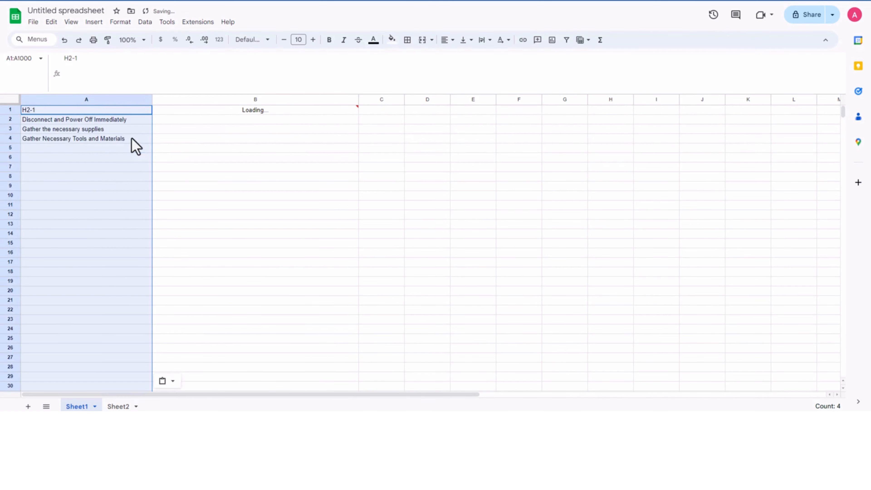
pyautogui.click(132, 138)
# Step: Reword the B1 prompt, replacing "an introduction" so the formula reads =gpt("Write a paragraph in between 100 to 120 words "&A1&" for our article")
pyautogui.click(250, 111)
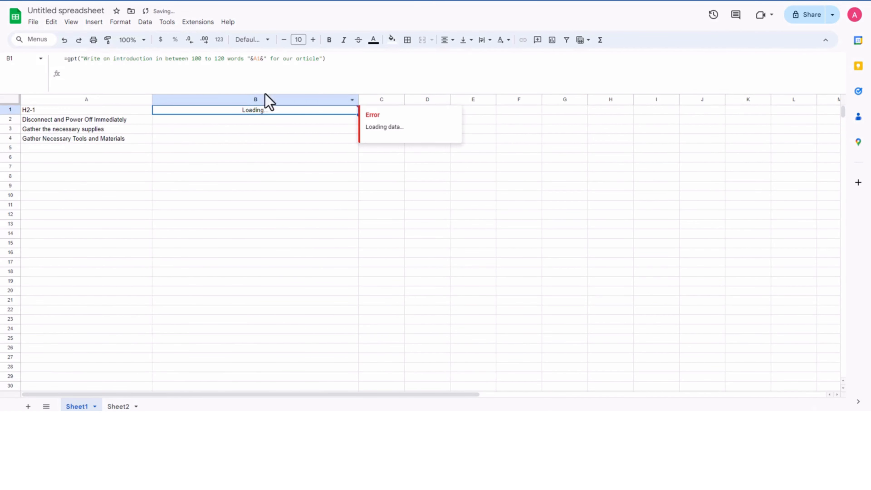
pyautogui.click(319, 59)
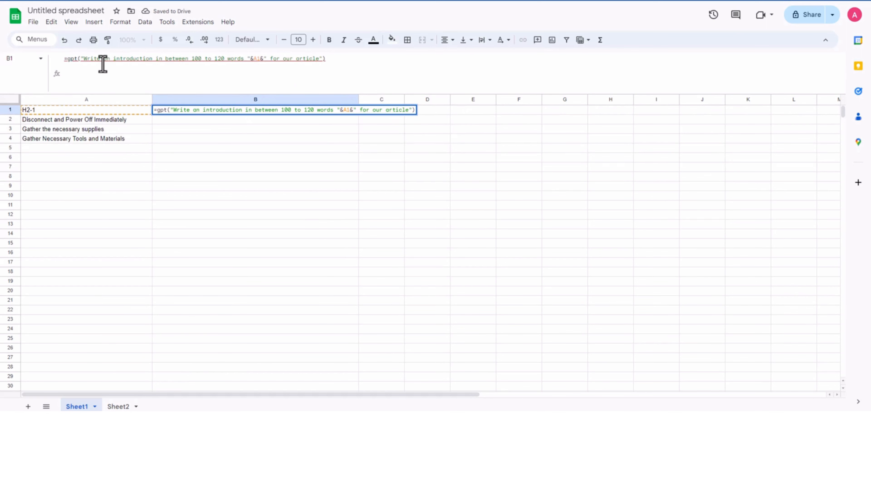
pyautogui.moveTo(104, 62)
pyautogui.mouseDown()
pyautogui.moveTo(120, 66)
pyautogui.moveTo(105, 68)
pyautogui.mouseUp()
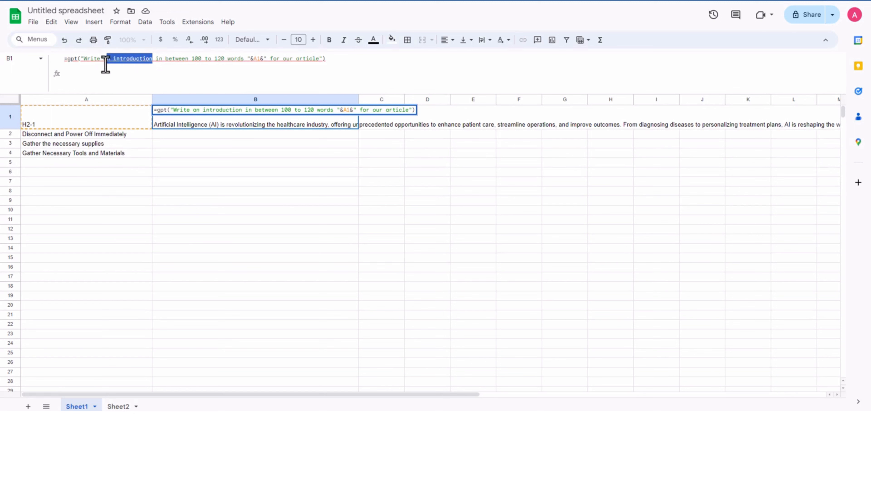
pyautogui.write('parag')
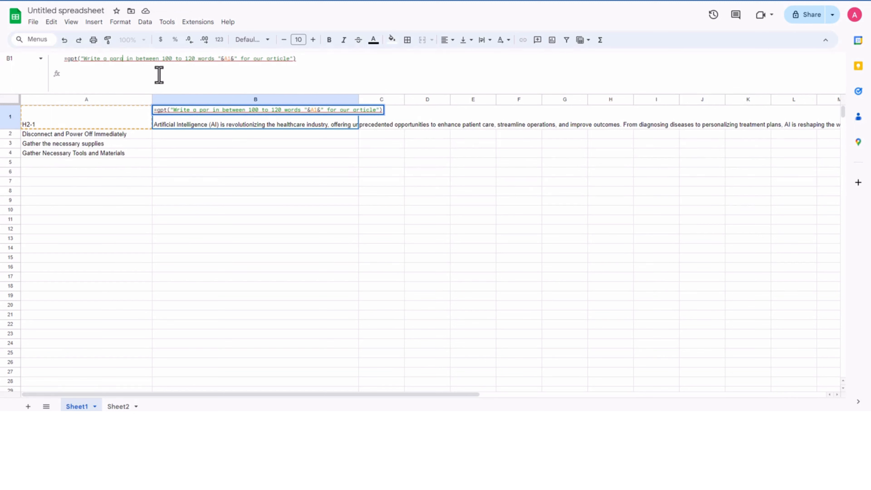
pyautogui.write('p')
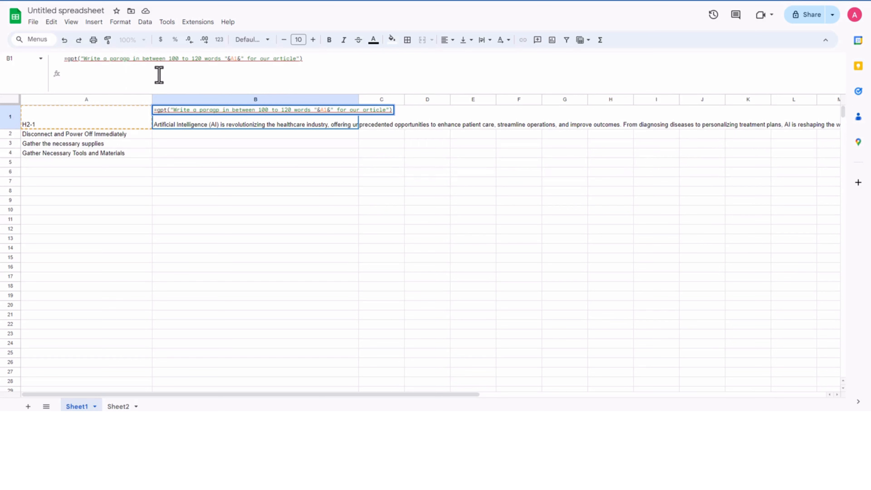
pyautogui.press('BackSpace')
pyautogui.write('raph')
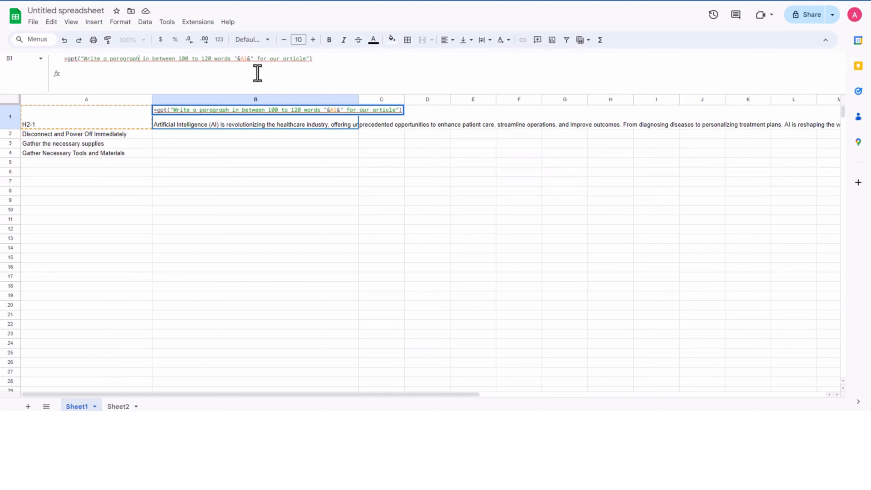
pyautogui.click(246, 63)
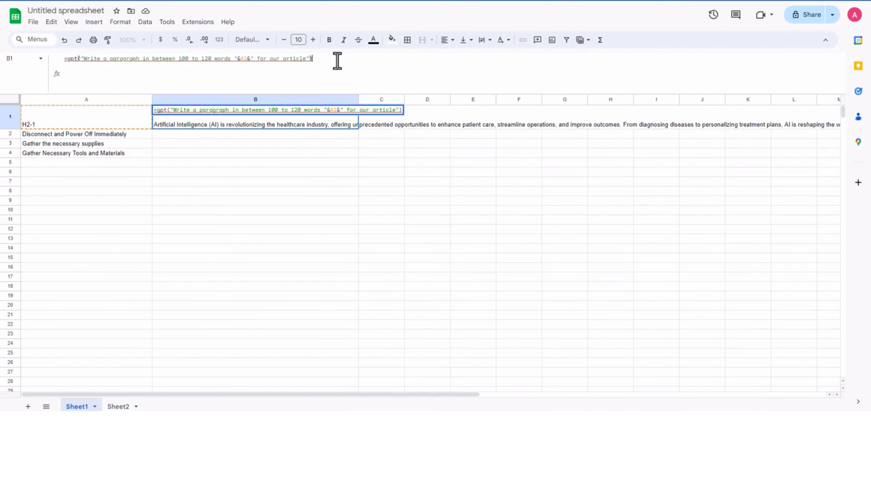
# Step: Commit the B1 formula, then shift the three headings from A2:A4 up to A1:A3 over the H2-1 label and clear A4
pyautogui.press('Tab')
pyautogui.click(93, 121)
pyautogui.keyDown('shift'); pyautogui.click(95, 141); pyautogui.keyUp('shift')
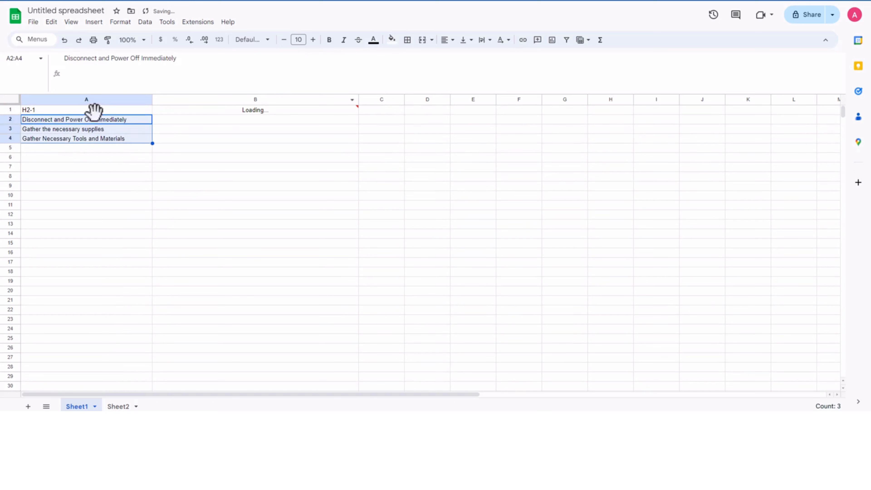
pyautogui.hotkey('ctrl', 'c')
pyautogui.click(93, 111)
pyautogui.hotkey('ctrl', 'v')
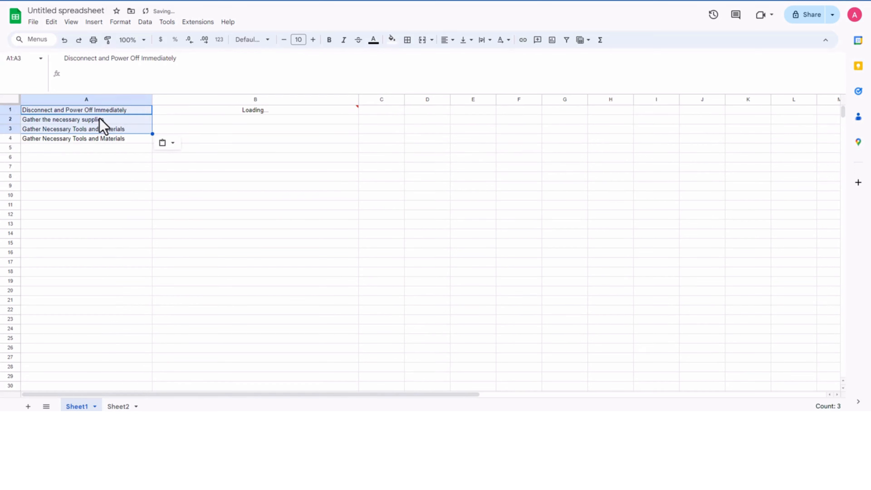
pyautogui.click(116, 140)
pyautogui.press('Delete')
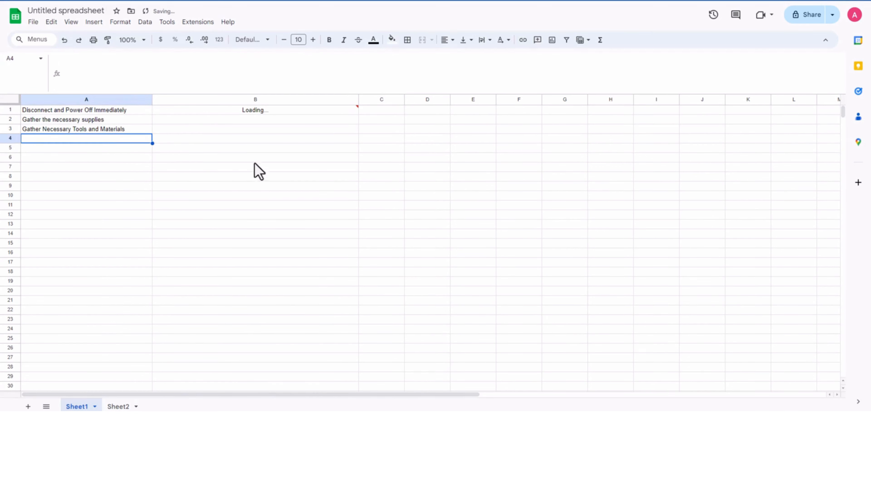
# Step: Extend the B1 prompt so the formula reads =gpt("Write a paragraph in between 100 to 120 words "&A1&" for our first heading in our article")
pyautogui.click(264, 157)
pyautogui.click(256, 112)
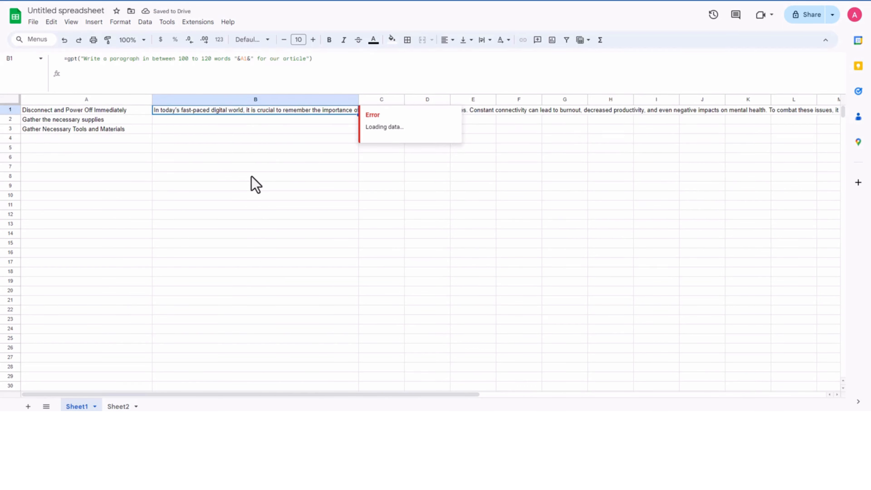
pyautogui.click(278, 138)
pyautogui.click(262, 111)
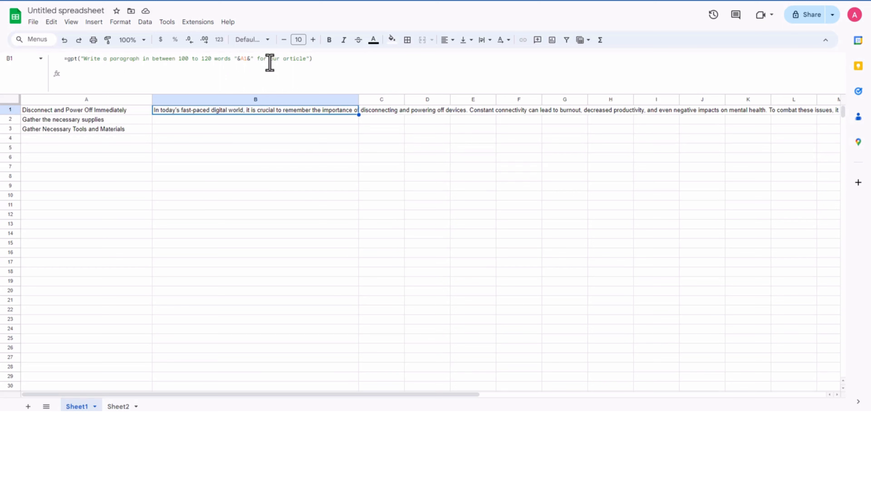
pyautogui.moveTo(270, 61); pyautogui.dragTo(306, 62)
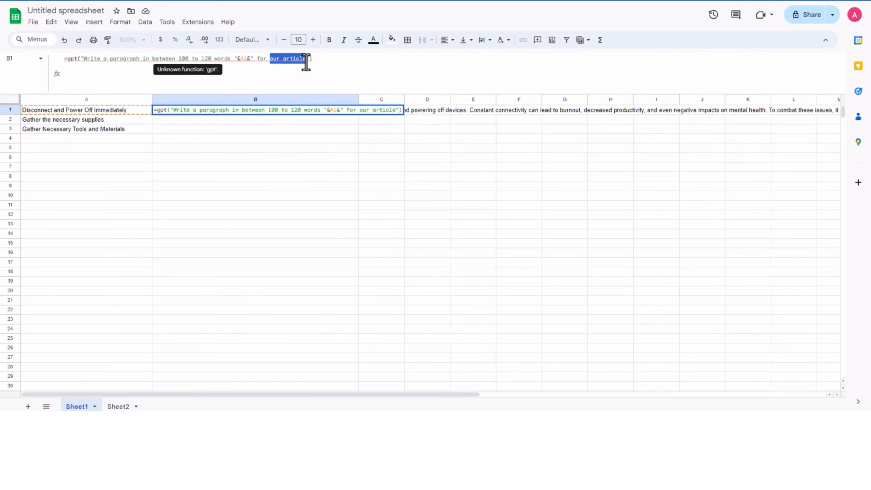
pyautogui.click(282, 61)
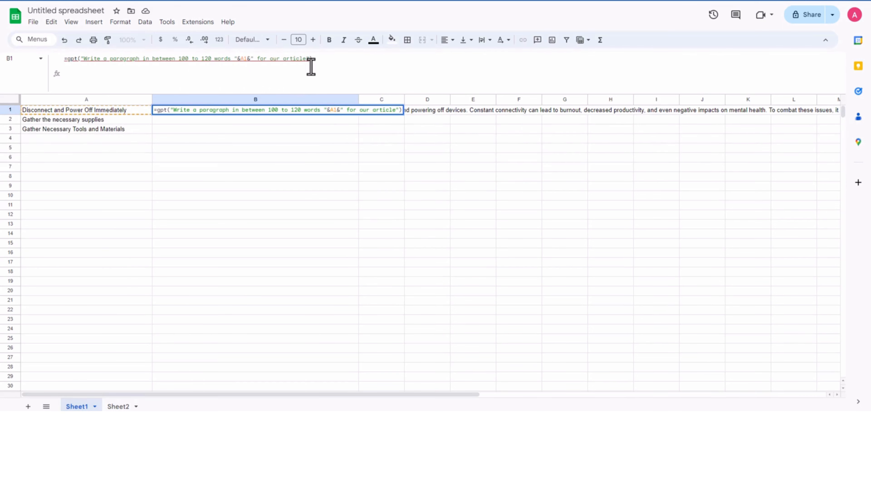
pyautogui.write('first')
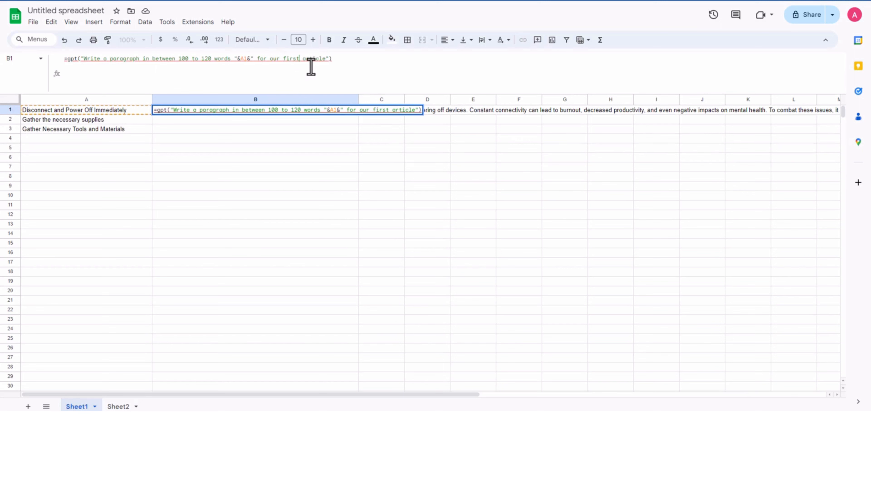
pyautogui.write(' heading')
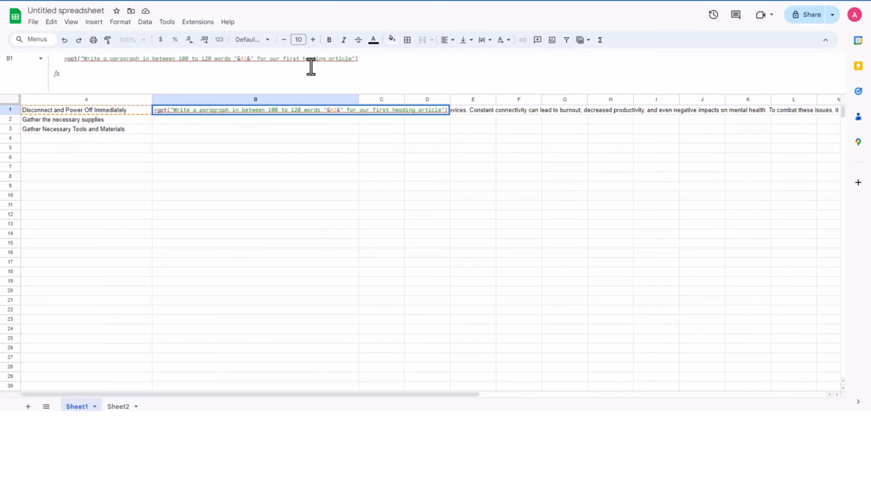
pyautogui.write(' in our')
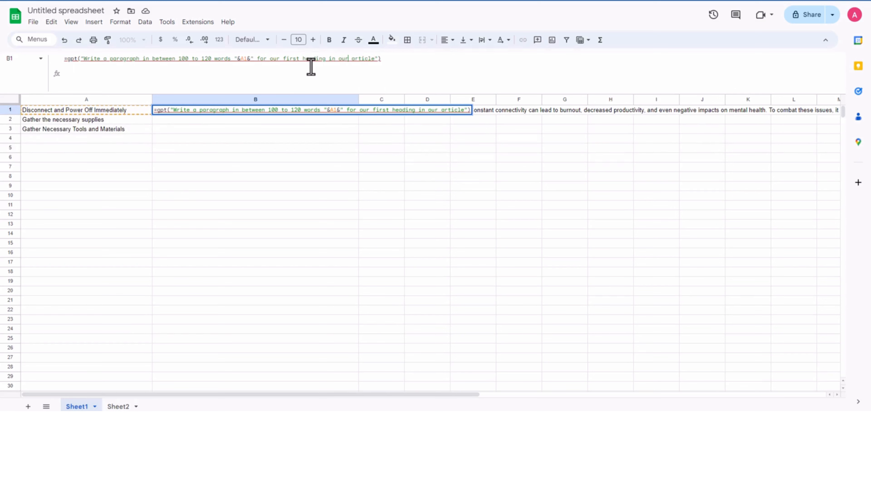
pyautogui.press('Tab')
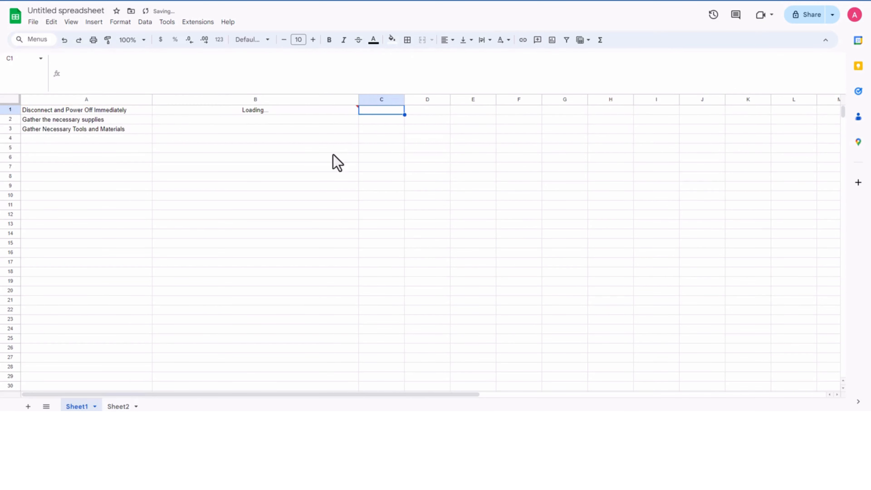
# Step: Fill the first-heading paragraph formula from B1 down to B3 of Sheet1
pyautogui.click(311, 167)
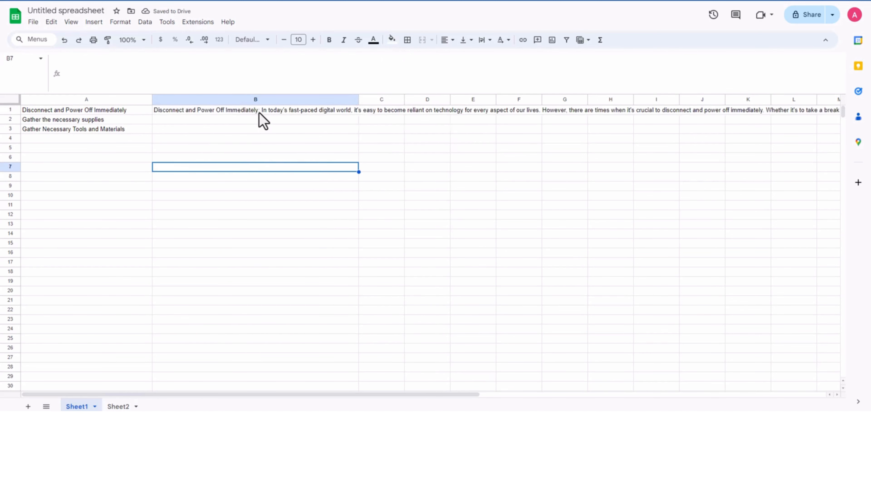
pyautogui.click(256, 111)
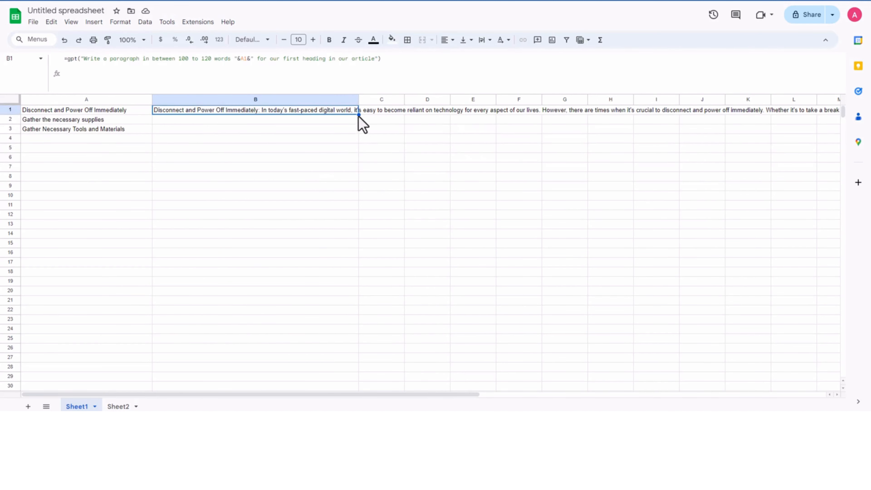
pyautogui.moveTo(359, 116); pyautogui.dragTo(335, 132)
pyautogui.click(279, 197)
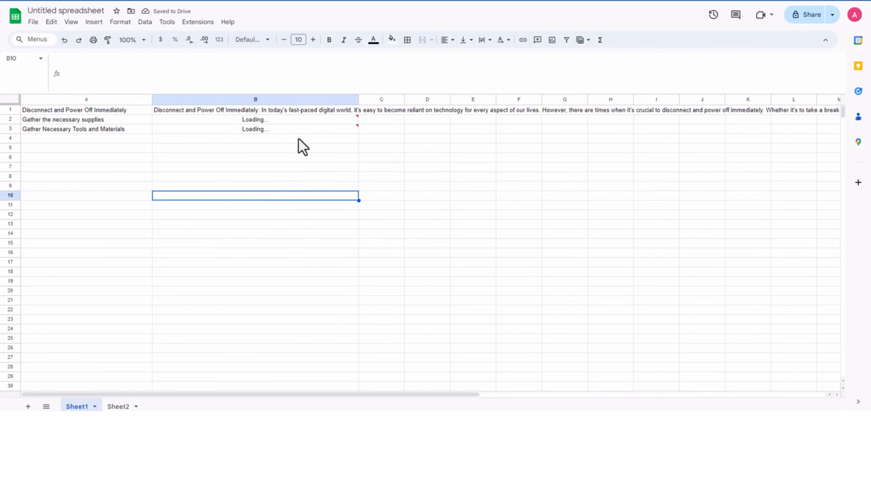
# Step: Copy the generated first-heading paragraphs from B1:B3 of Sheet1 into the H2-1P column of Sheet2, cells F2:F4
pyautogui.click(294, 112)
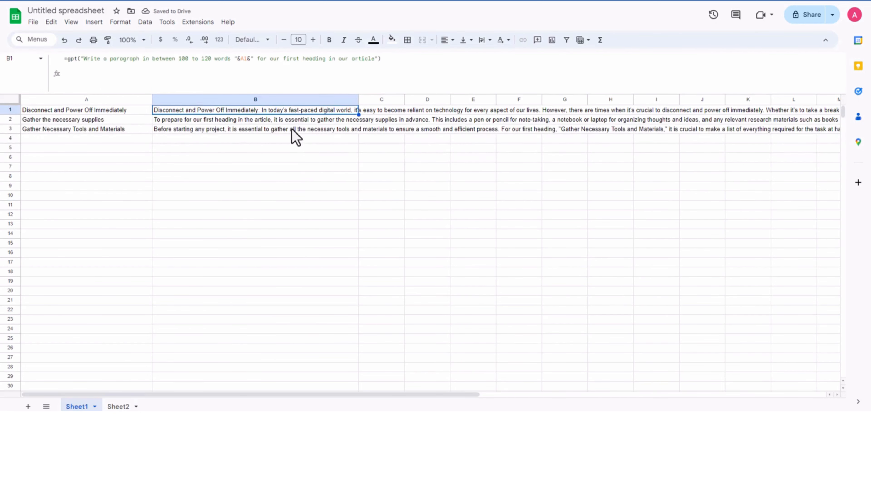
pyautogui.keyDown('shift'); pyautogui.click(293, 130); pyautogui.keyUp('shift')
pyautogui.click(118, 406)
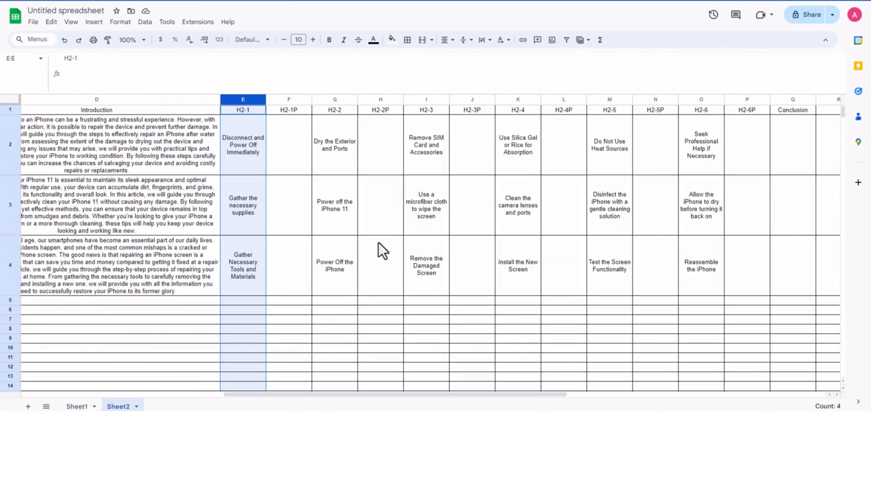
pyautogui.click(298, 158)
pyautogui.hotkey('ctrl', 'v')
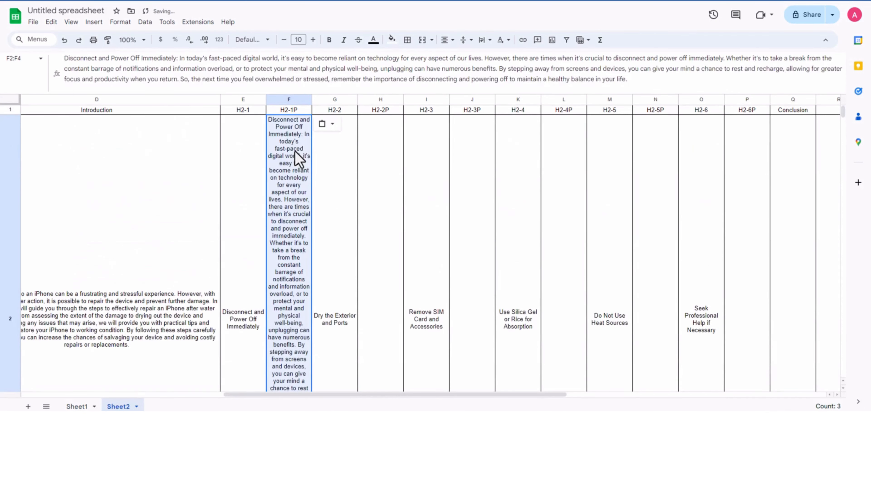
# Step: Widen the H2-1P column in Sheet2 to roughly the width of the introductions and check its three paragraphs
pyautogui.moveTo(313, 97); pyautogui.dragTo(467, 97)
pyautogui.click(356, 242)
pyautogui.click(383, 161)
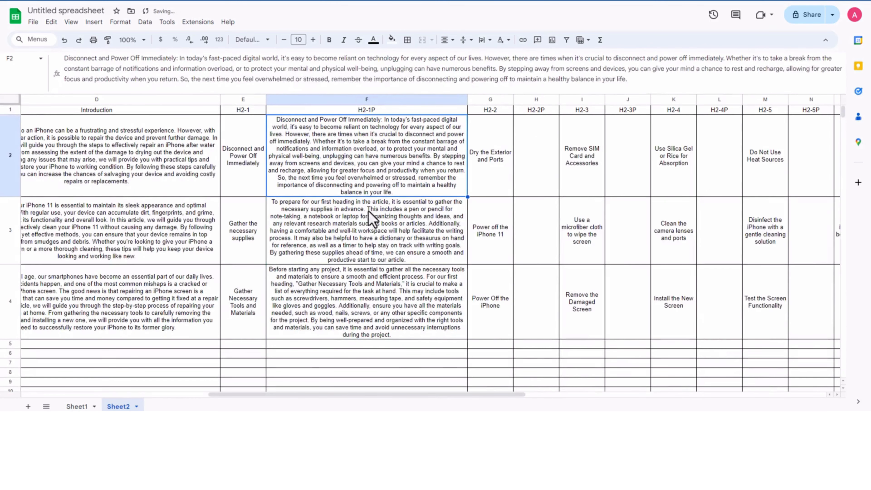
pyautogui.click(354, 236)
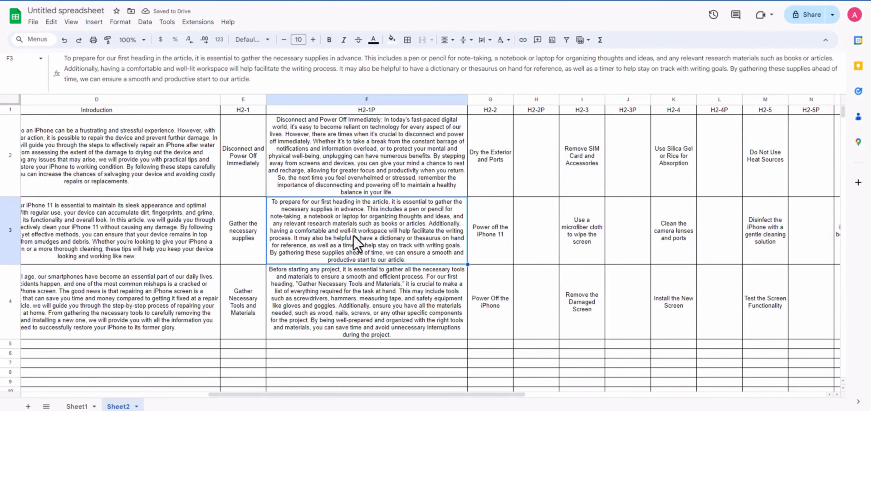
pyautogui.click(334, 294)
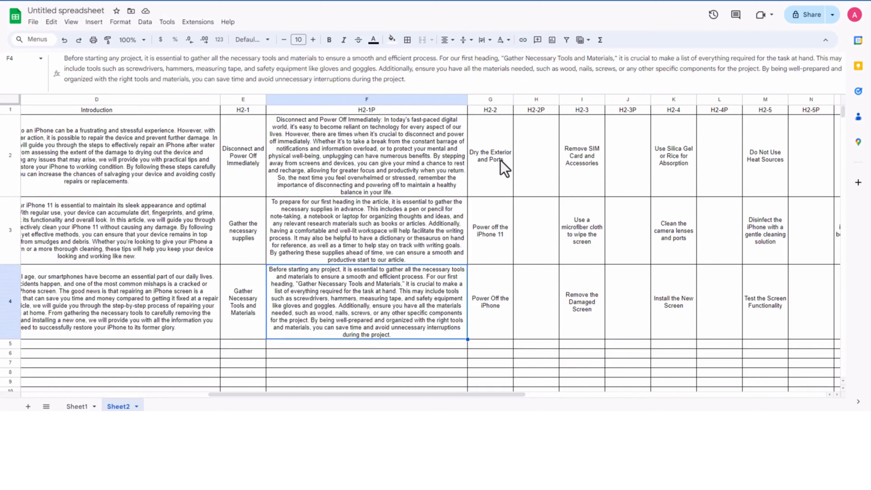
# Step: Copy the three H2-2 headings from G2:G4 of Sheet2
pyautogui.click(491, 159)
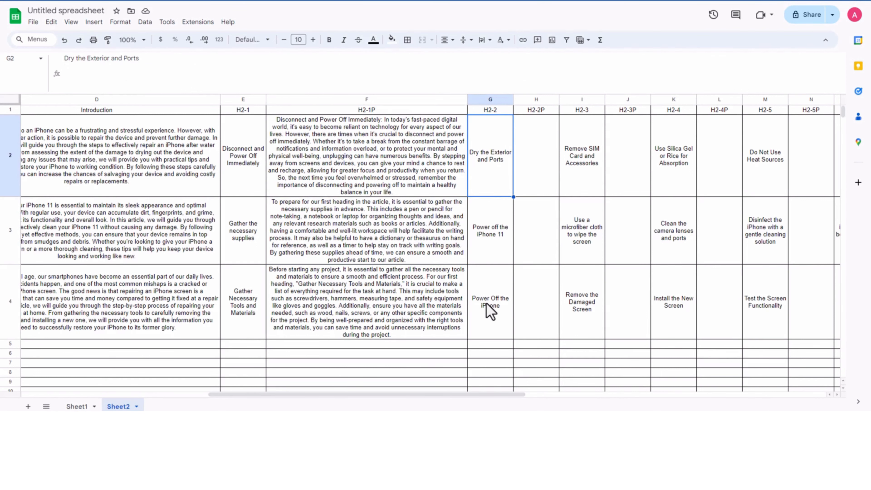
pyautogui.keyDown('shift'); pyautogui.click(490, 311); pyautogui.keyUp('shift')
pyautogui.hotkey('ctrl', 'c')
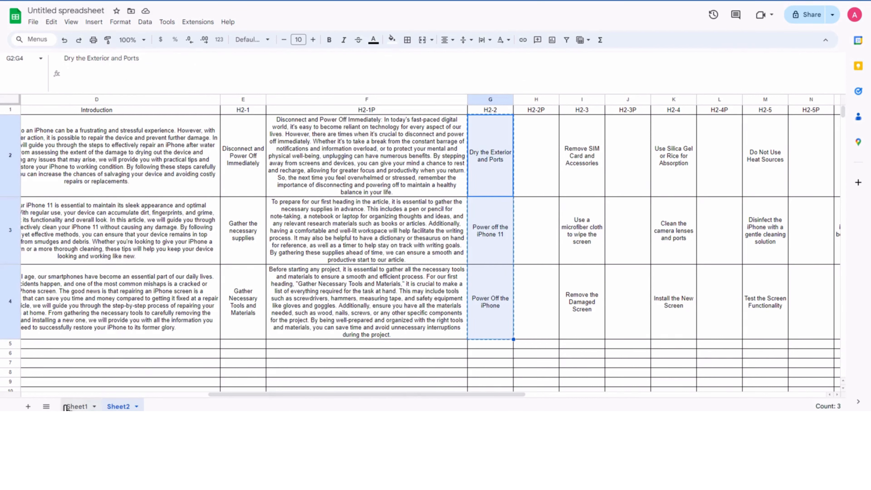
# Step: Clear the generated paragraphs from B2:B3 of Sheet1 and paste the copied H2-2 headings over A1:A3
pyautogui.moveTo(72, 406); pyautogui.dragTo(164, 183)
pyautogui.moveTo(117, 158); pyautogui.dragTo(106, 148)
pyautogui.click(75, 110)
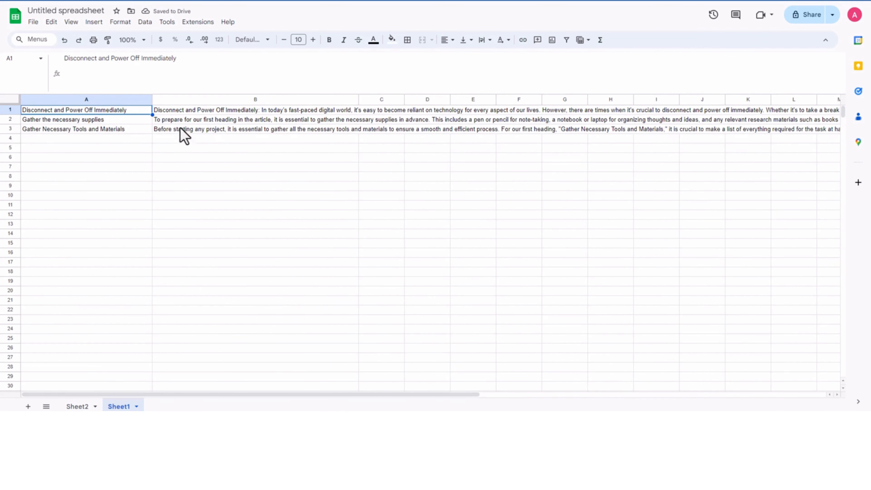
pyautogui.moveTo(185, 120); pyautogui.dragTo(188, 128)
pyautogui.press('Delete')
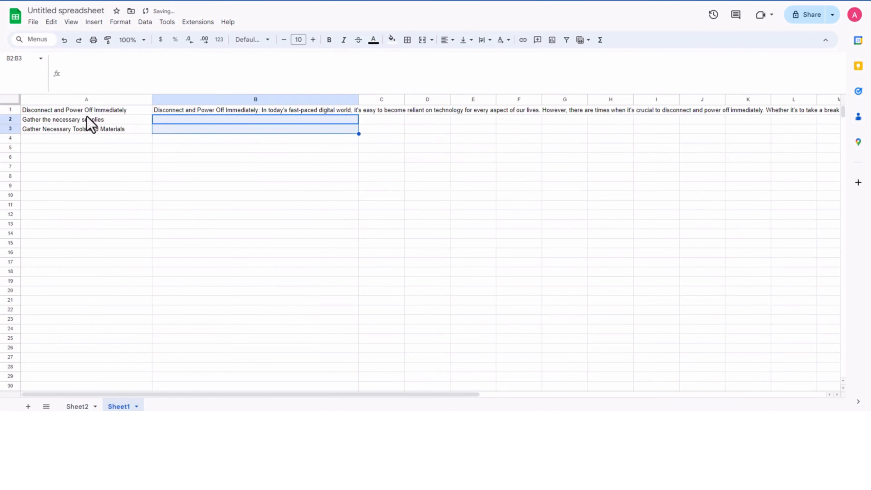
pyautogui.moveTo(79, 110); pyautogui.dragTo(81, 130)
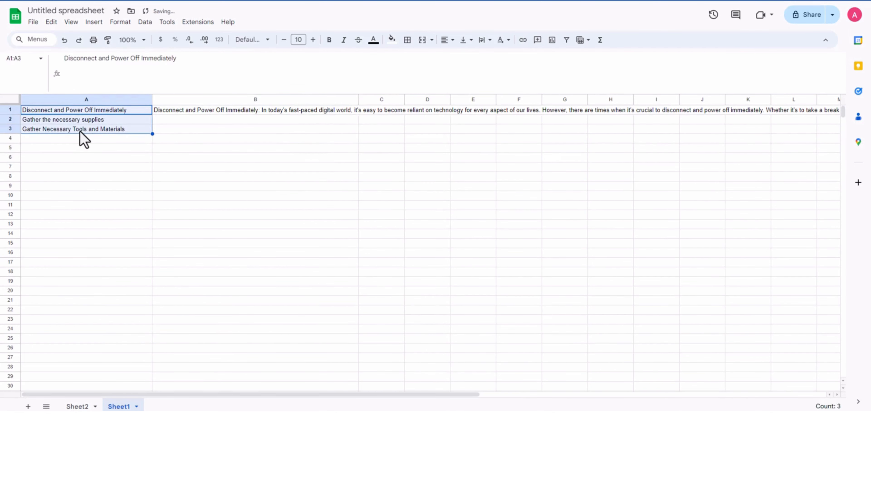
pyautogui.hotkey('ctrl', 'v')
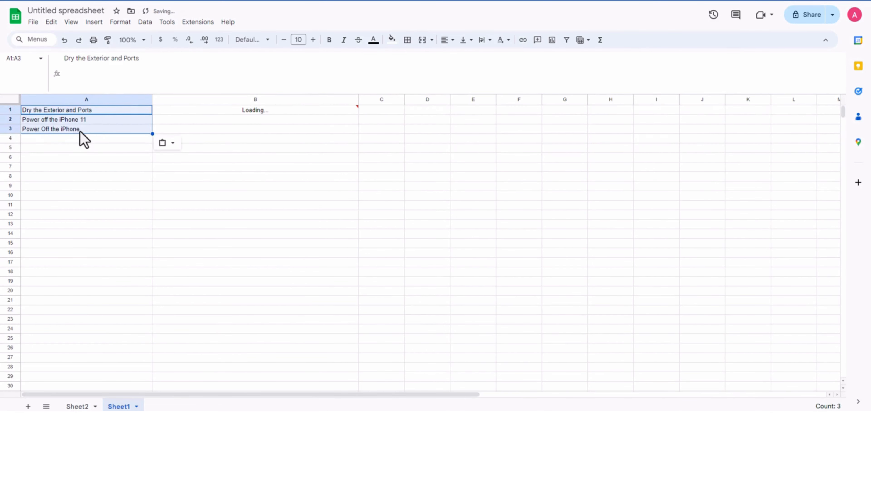
# Step: Replace "first" with "second" in the B1 prompt so it asks for a paragraph "for our second heading in our article"
pyautogui.click(268, 111)
pyautogui.click(325, 64)
pyautogui.moveTo(298, 64); pyautogui.dragTo(280, 65)
pyautogui.write('second he')
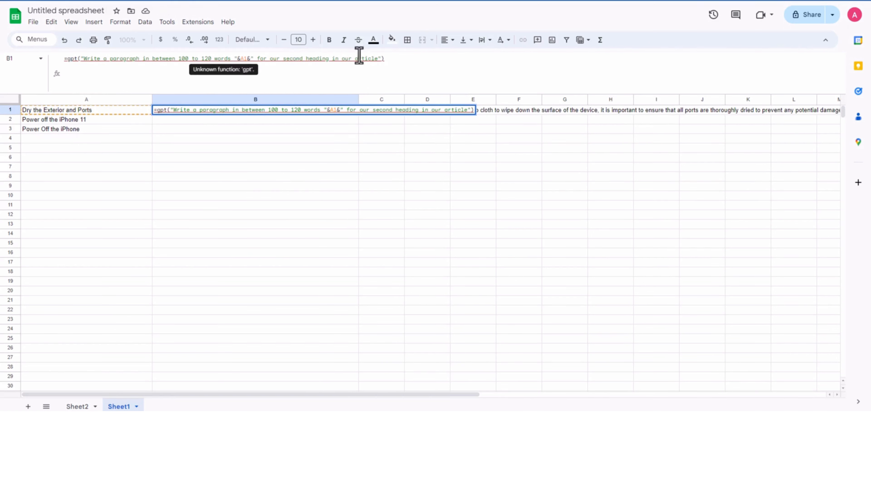
pyautogui.press('Tab')
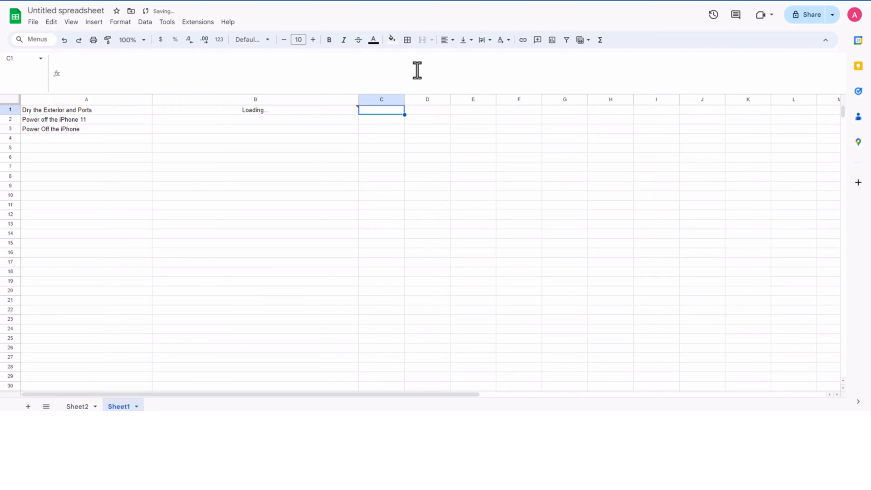
# Step: Fill the second-heading paragraph formula from B1 down to B3 of Sheet1
pyautogui.click(288, 139)
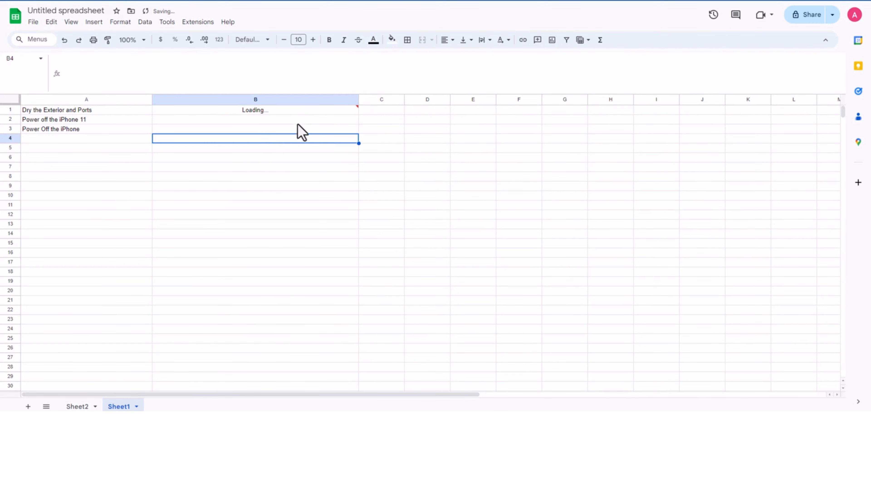
pyautogui.click(316, 114)
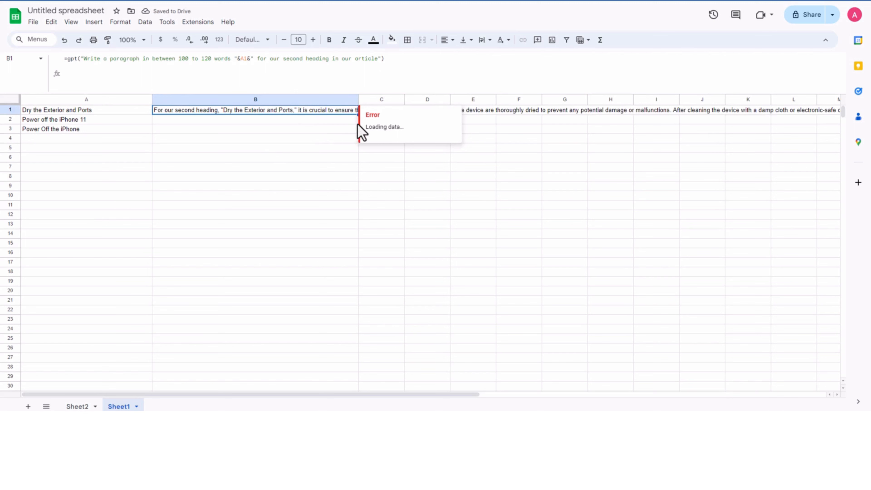
pyautogui.moveTo(358, 114); pyautogui.dragTo(346, 129)
pyautogui.click(259, 179)
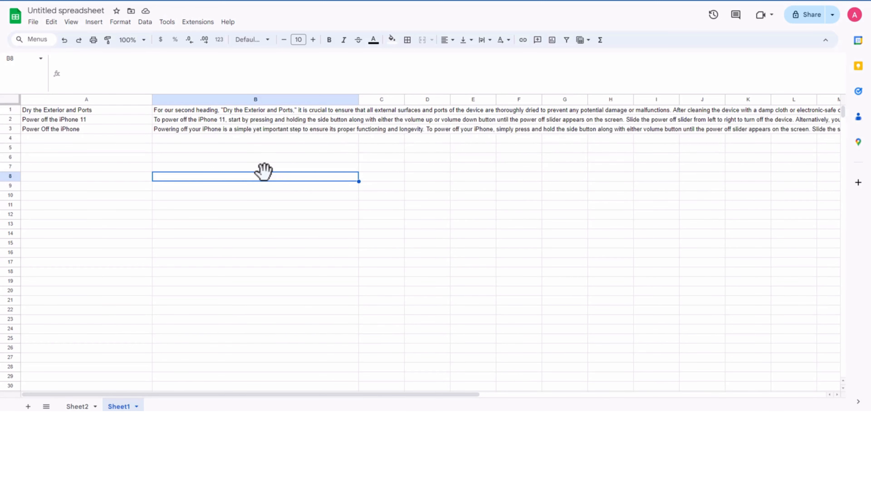
# Step: Copy the second-heading paragraphs from B1:B3 of Sheet1 into H2:H4 under H2-2P in Sheet2, and widen that column
pyautogui.click(250, 111)
pyautogui.keyDown('shift'); pyautogui.click(267, 128); pyautogui.keyUp('shift')
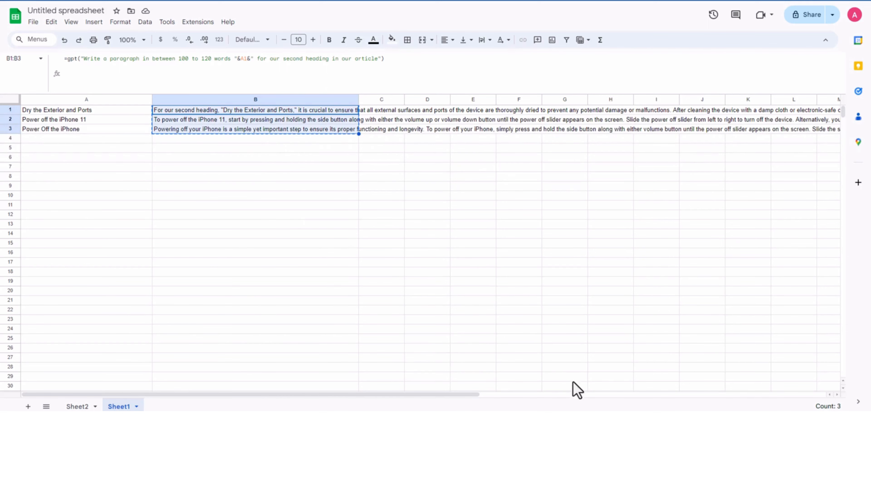
pyautogui.click(77, 406)
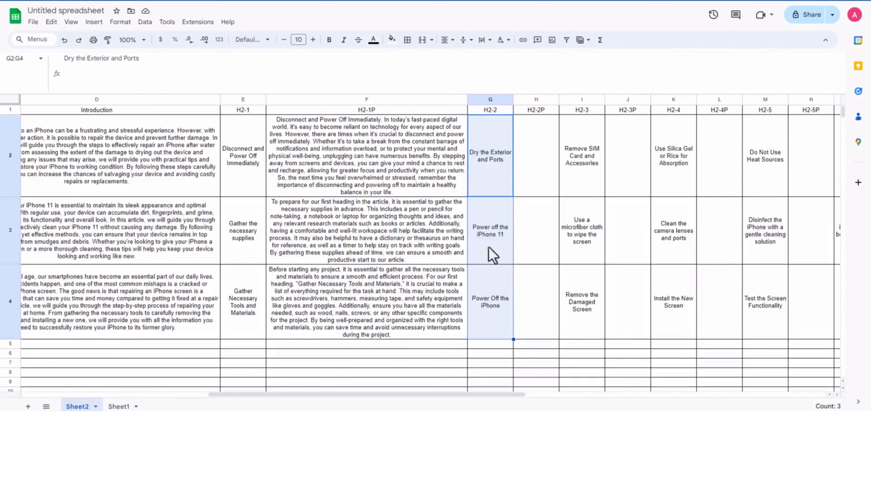
pyautogui.click(546, 164)
pyautogui.hotkey('ctrl', 'v')
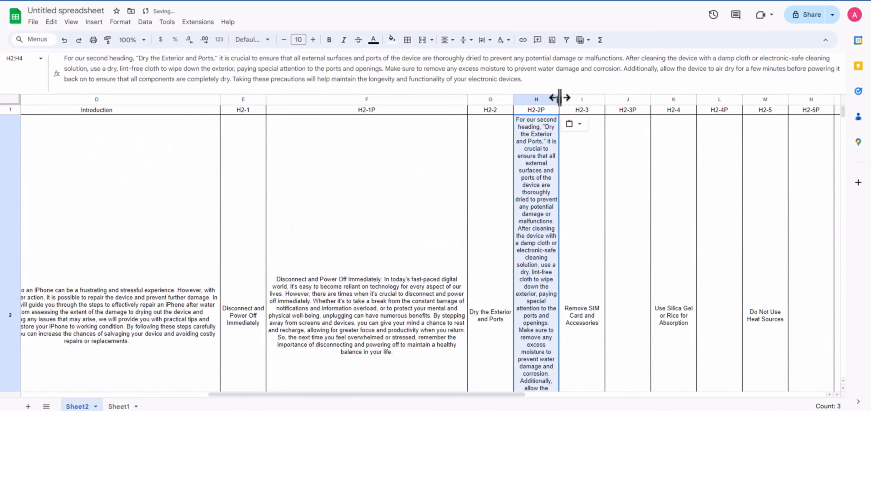
pyautogui.moveTo(558, 98); pyautogui.dragTo(643, 99)
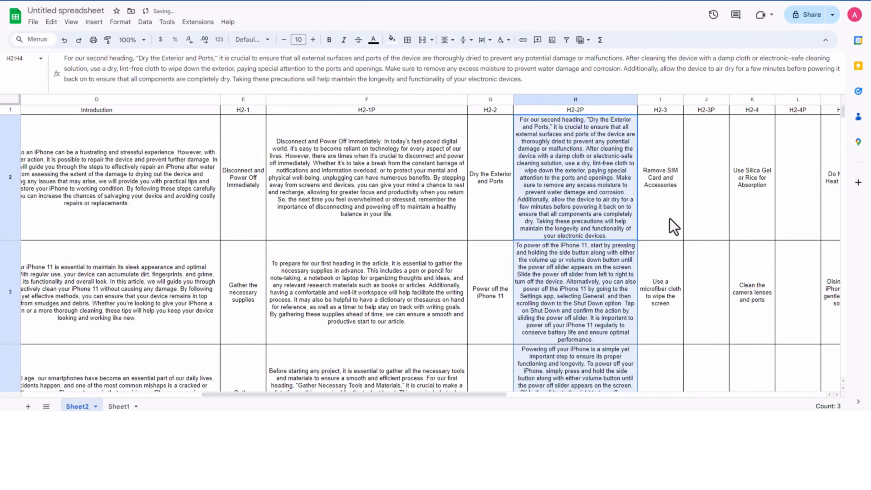
# Step: Copy the H2-3 headings from I2:I4 of Sheet2
pyautogui.click(667, 200)
pyautogui.scroll(-3, 667, 200)
pyautogui.keyDown('shift'); pyautogui.click(661, 317); pyautogui.keyUp('shift')
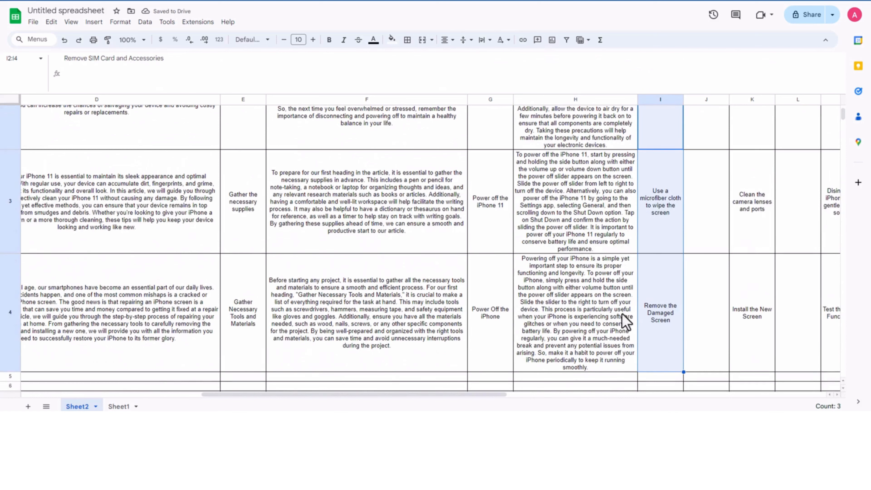
# Step: Clear the generated paragraphs from B2:B3 of Sheet1 and paste the copied H2-3 headings over A1:A3
pyautogui.click(114, 406)
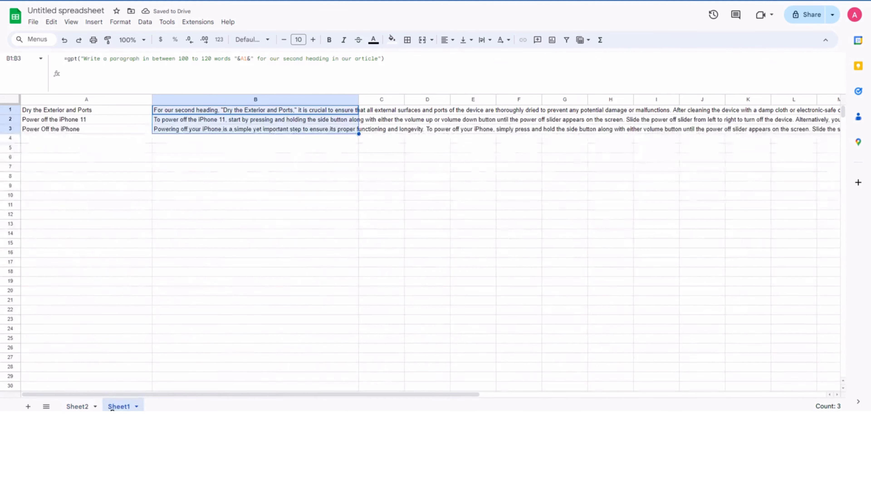
pyautogui.click(199, 215)
pyautogui.moveTo(235, 121); pyautogui.dragTo(237, 129)
pyautogui.press('Delete')
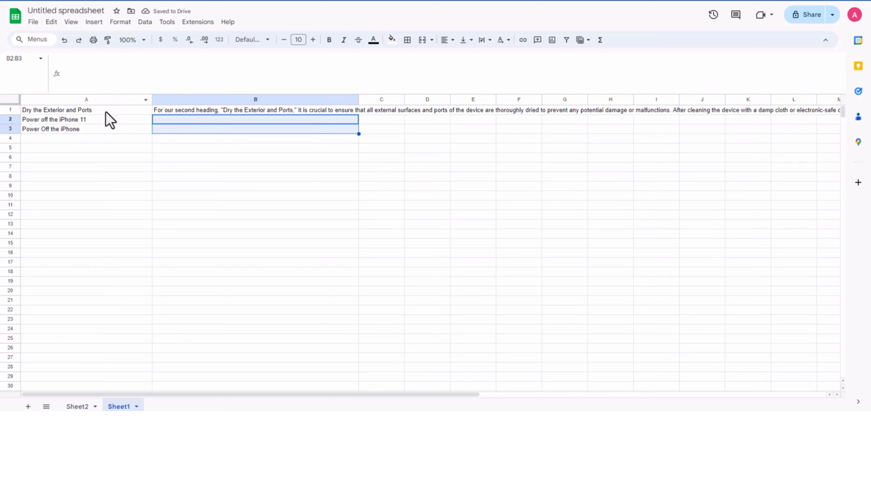
pyautogui.click(104, 113)
pyautogui.keyDown('shift'); pyautogui.click(104, 131); pyautogui.keyUp('shift')
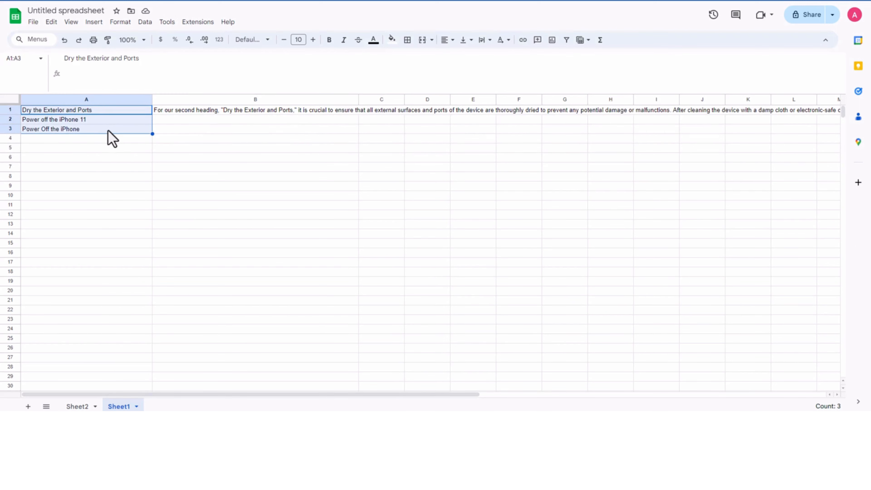
pyautogui.write('Remove SIM Card and Accessories Use a microfiber cloth to wipe the screen Remove the Damaged Screen')
# Step: Replace "second" with "third" in the B1 prompt so it asks for a paragraph "for our third heading in our article"
pyautogui.click(258, 110)
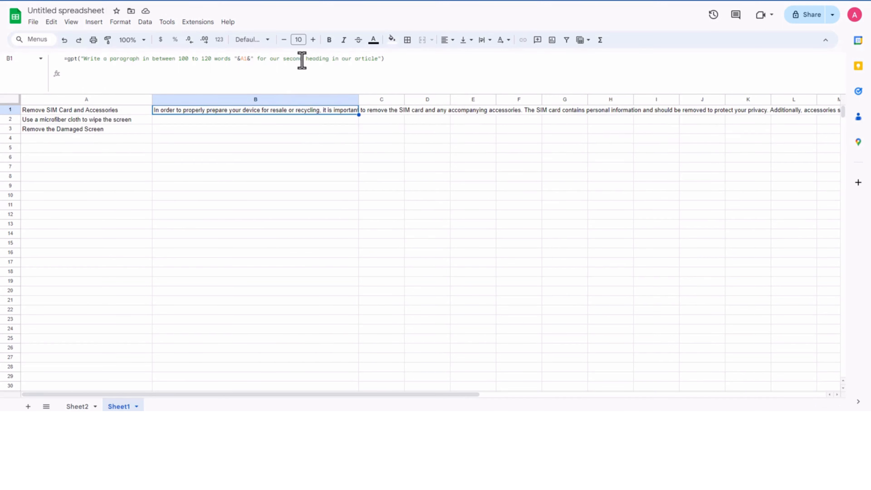
pyautogui.moveTo(303, 59); pyautogui.dragTo(283, 59)
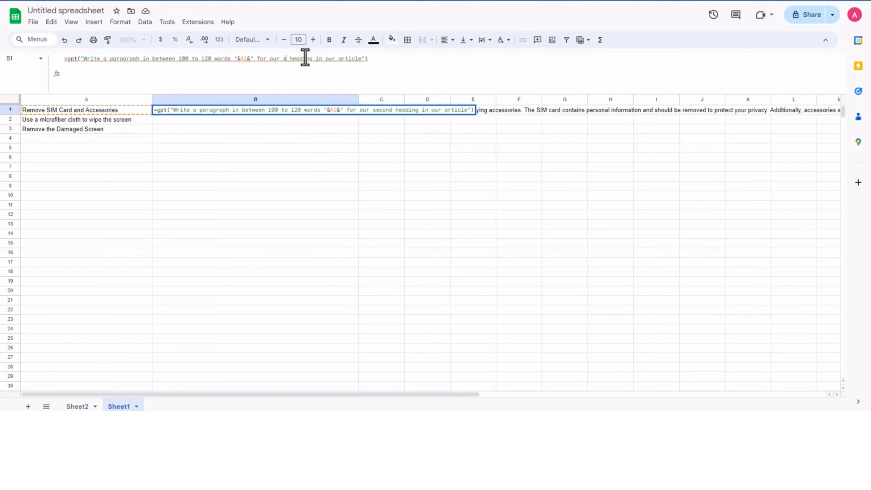
pyautogui.write('third')
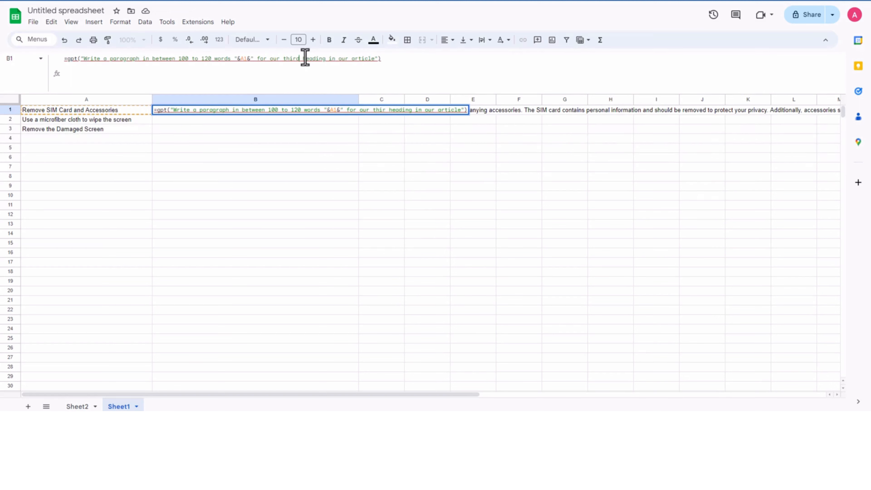
pyautogui.press('Tab')
# Step: Fill the third-heading paragraph formula from B1 down to B3 of Sheet1
pyautogui.click(327, 148)
pyautogui.click(350, 110)
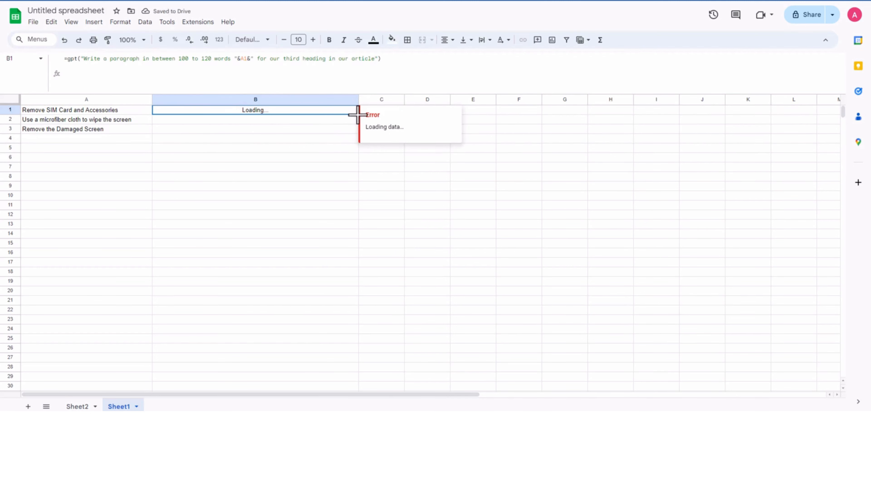
pyautogui.moveTo(357, 115); pyautogui.dragTo(344, 130)
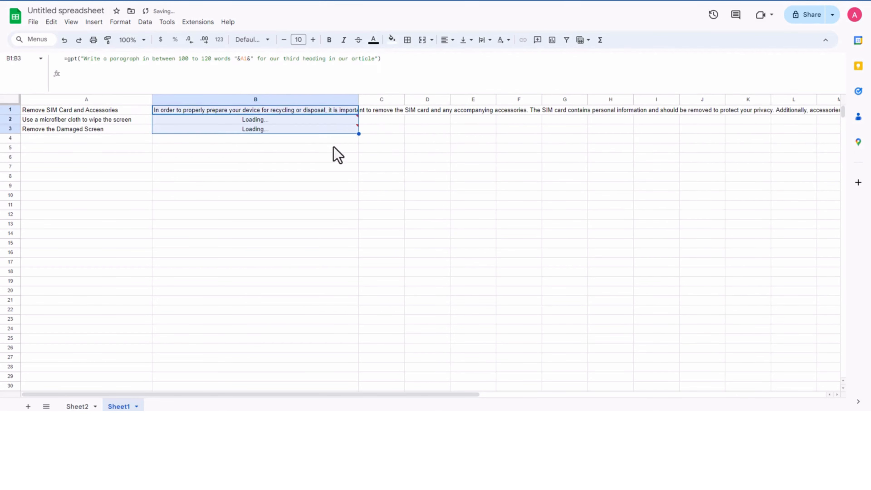
pyautogui.click(294, 174)
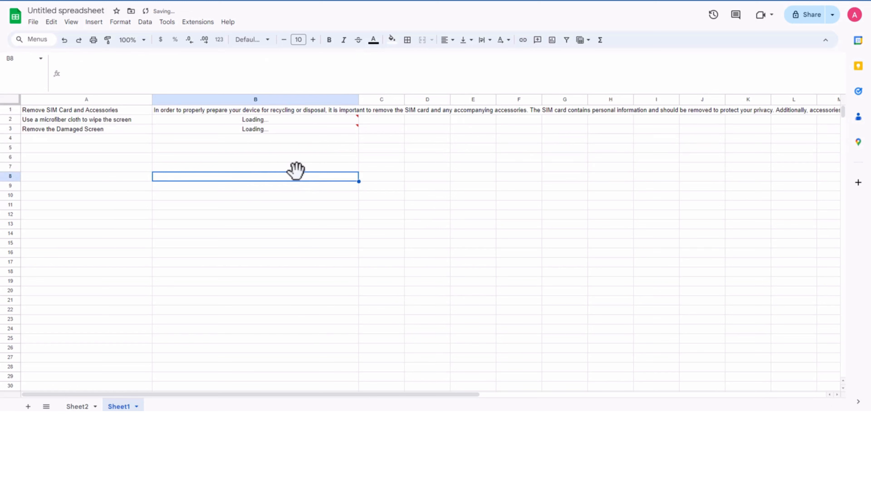
# Step: Copy the third-heading paragraphs from B1:B3 of Sheet1 into J2:J4 under H2-3P in Sheet2
pyautogui.click(305, 110)
pyautogui.keyDown('shift'); pyautogui.click(295, 128); pyautogui.keyUp('shift')
pyautogui.hotkey('ctrl', 'c')
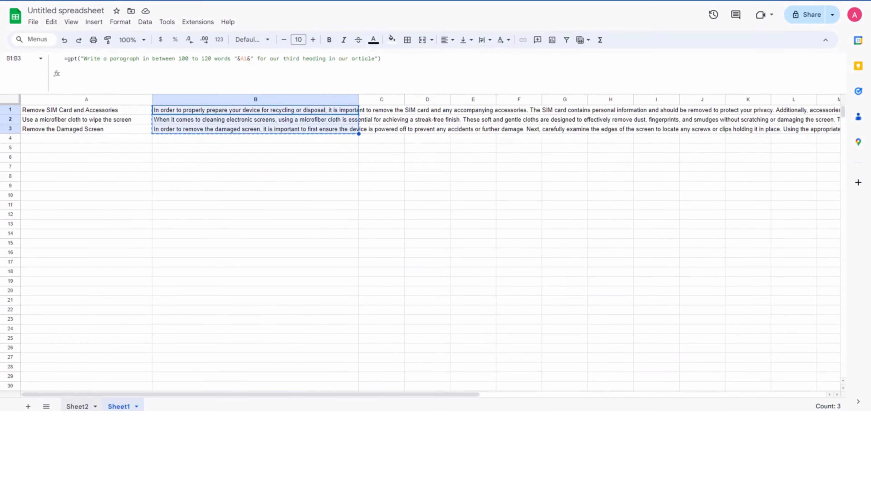
pyautogui.click(77, 406)
pyautogui.scroll(3, 705, 193)
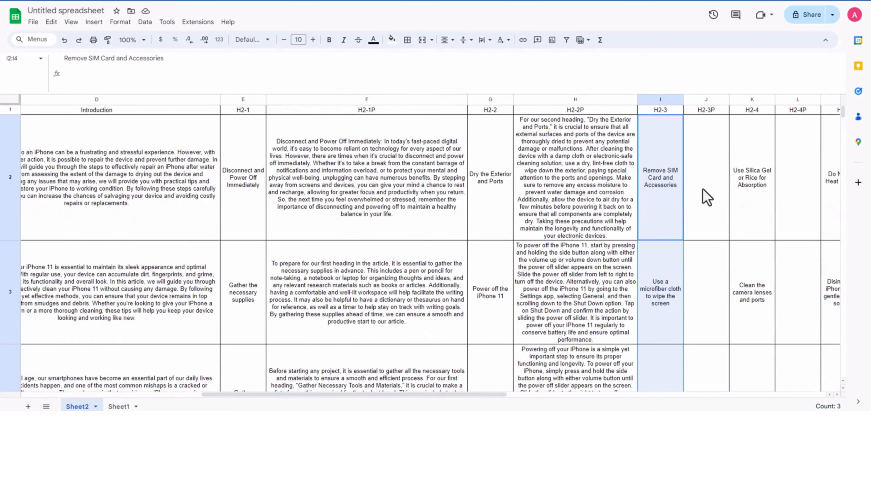
pyautogui.click(714, 182)
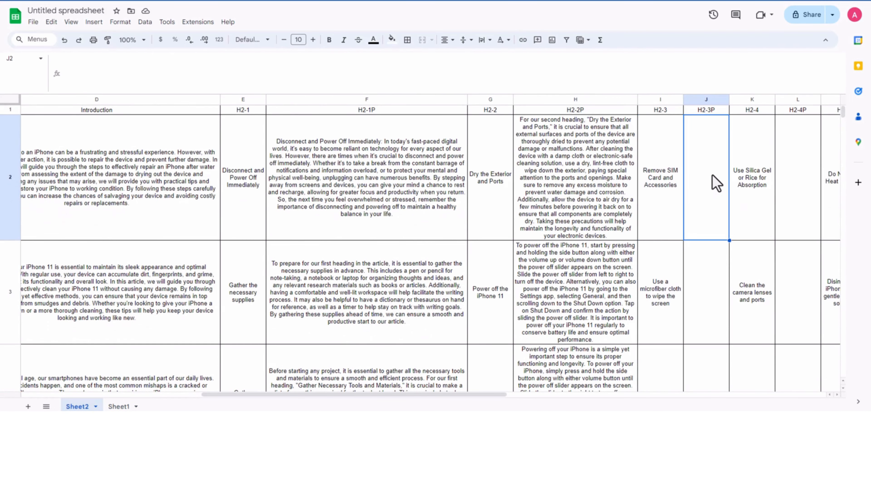
pyautogui.hotkey('ctrl', 'v')
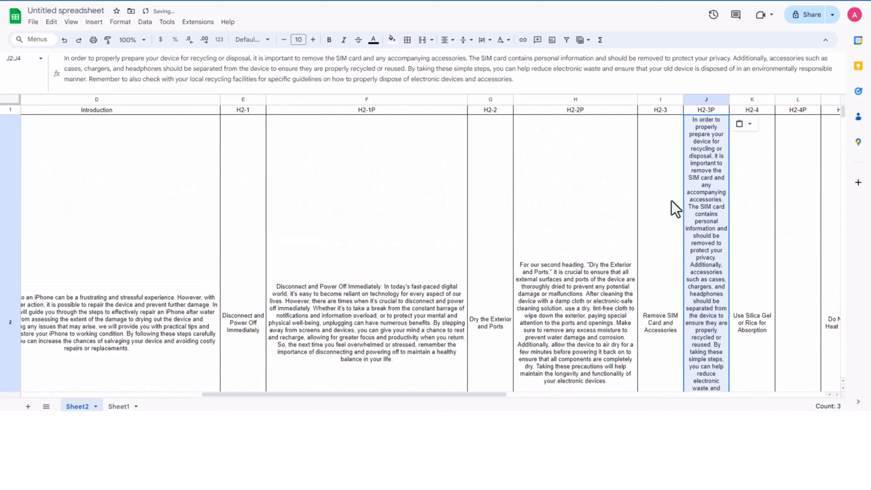
# Step: Reduce all rows of Sheet2 to the same compact height of about two to three text lines
pyautogui.click(8, 100)
pyautogui.moveTo(10, 115); pyautogui.dragTo(13, 128)
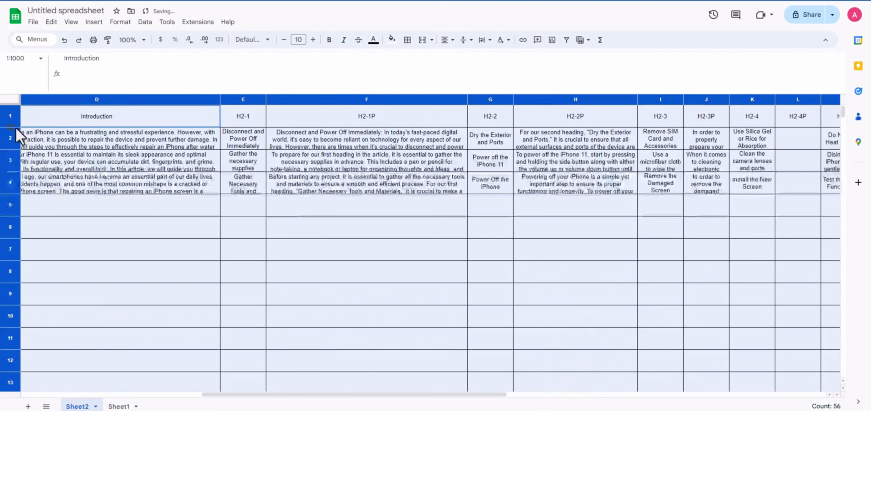
pyautogui.click(491, 246)
# Step: Copy the H2-4 headings from K2:K4 of Sheet2
pyautogui.moveTo(339, 394); pyautogui.dragTo(500, 395)
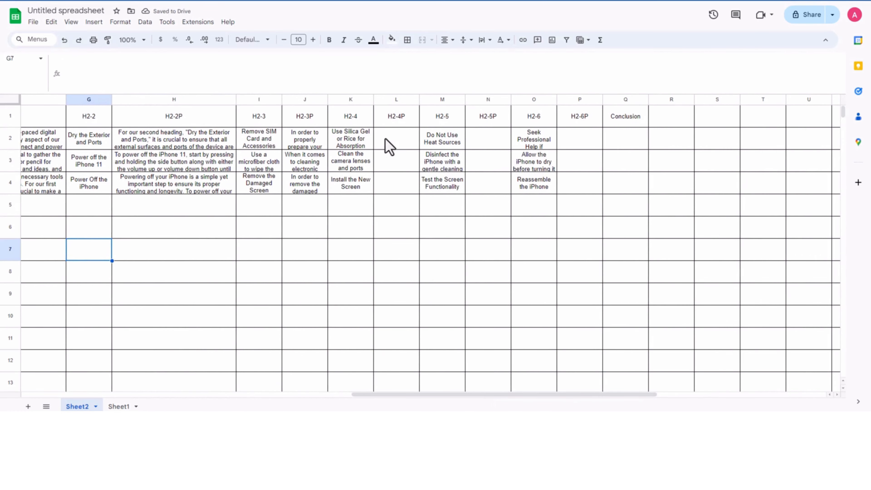
pyautogui.click(344, 141)
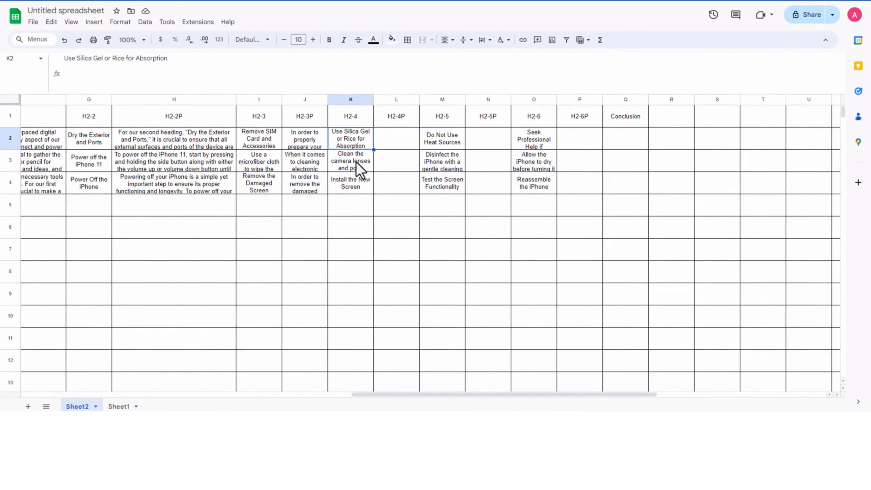
pyautogui.keyDown('shift'); pyautogui.click(354, 187); pyautogui.keyUp('shift')
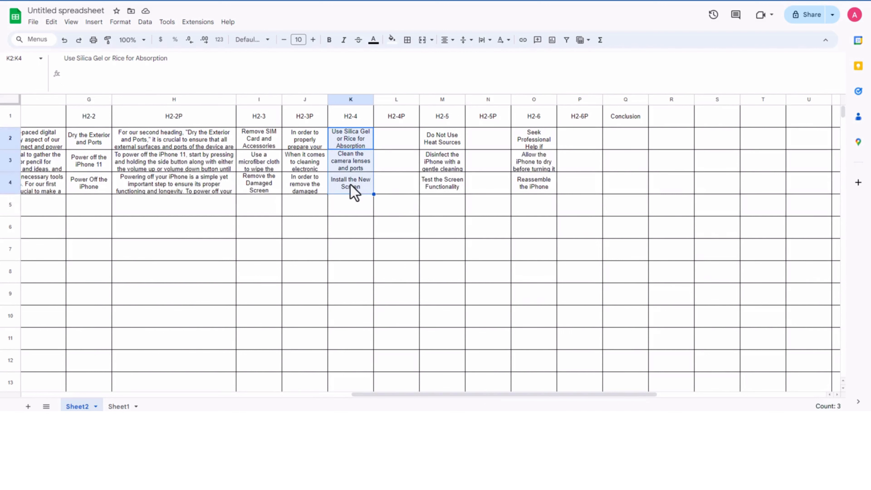
# Step: Clear the third-heading paragraphs from B2:B3 of Sheet1 and paste the copied H2-4 headings over A1:A3
pyautogui.click(118, 406)
pyautogui.click(125, 167)
pyautogui.click(217, 121)
pyautogui.keyDown('shift'); pyautogui.click(217, 130); pyautogui.keyUp('shift')
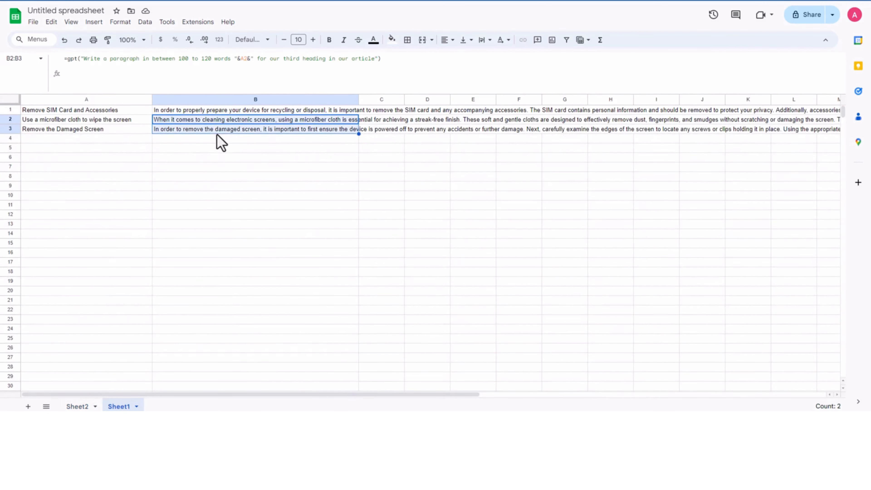
pyautogui.press('Delete')
pyautogui.click(203, 139)
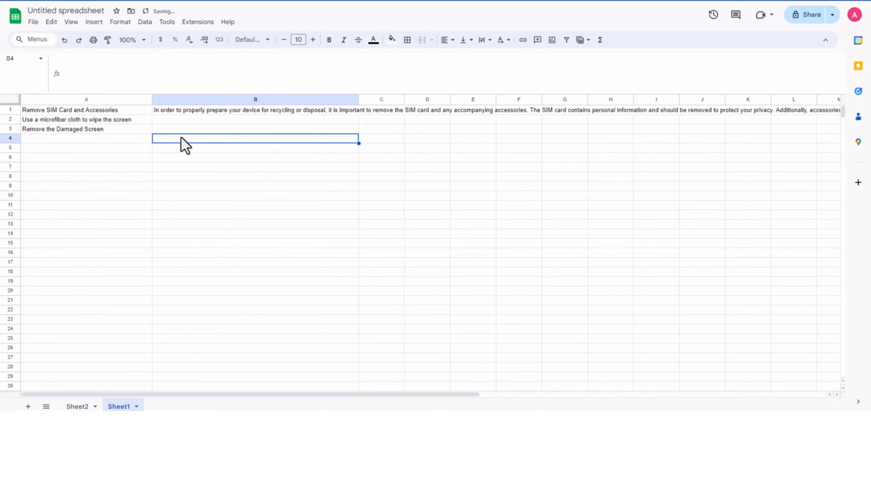
pyautogui.click(100, 119)
pyautogui.click(93, 110)
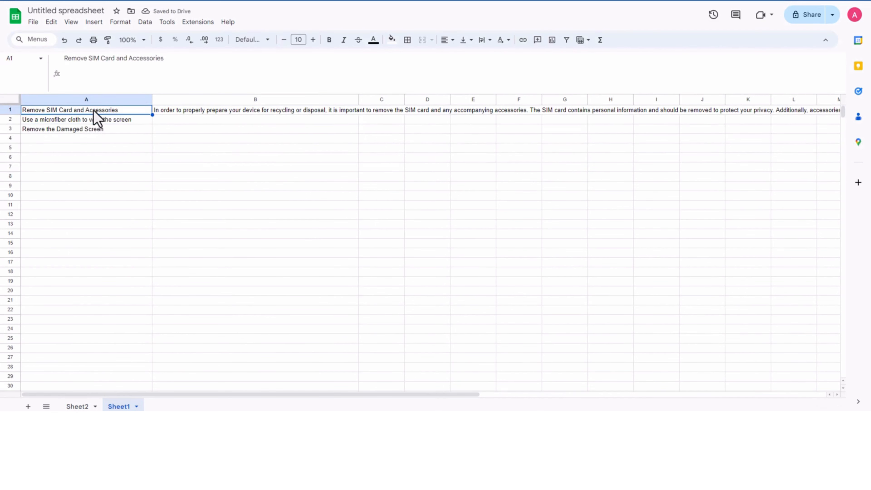
pyautogui.hotkey('ctrl', 'v')
# Step: Replace "third" with "fourth" in the B1 prompt so it asks for a paragraph "for our fourth heading in our article"
pyautogui.click(279, 110)
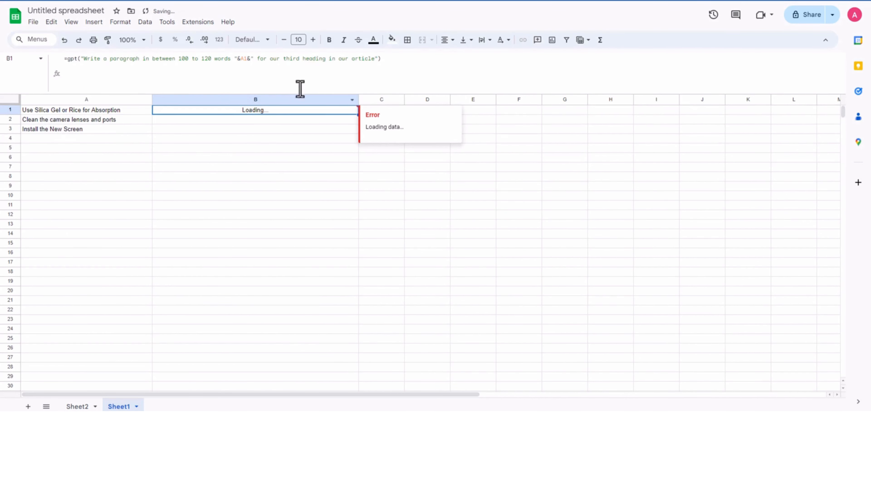
pyautogui.moveTo(300, 62); pyautogui.dragTo(283, 64)
pyautogui.write('fourth')
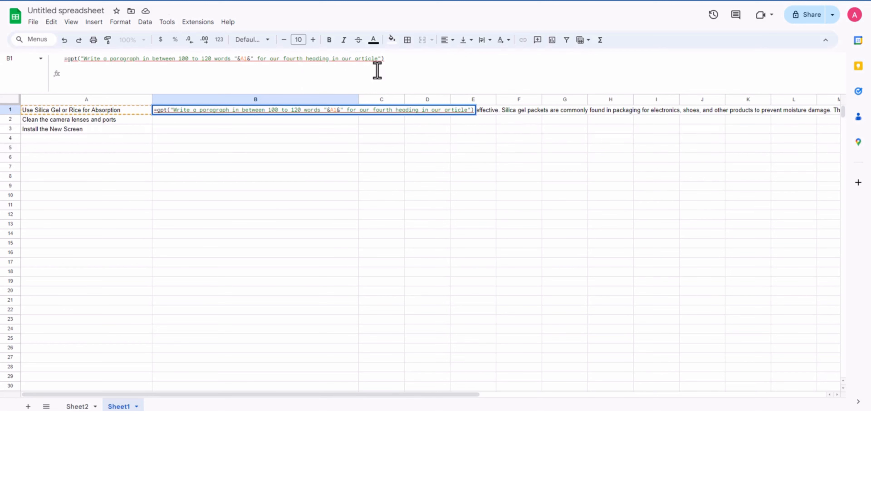
pyautogui.press('Tab')
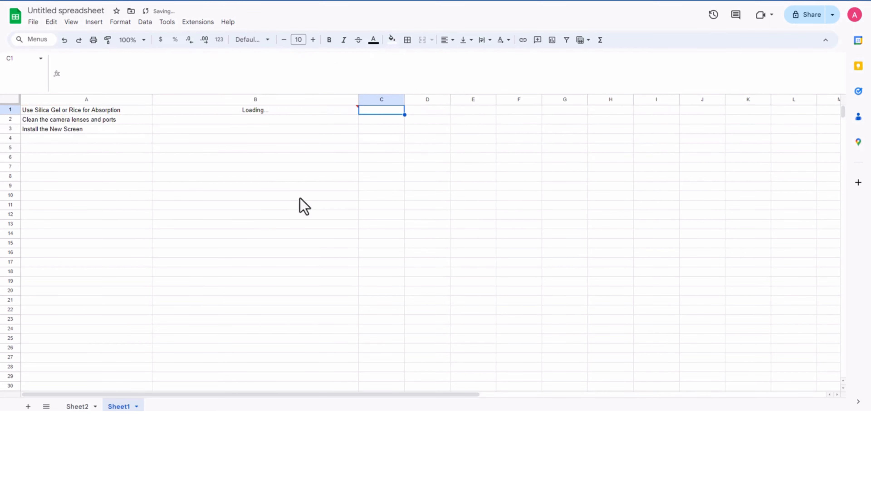
# Step: Fill the fourth-heading paragraph formula from B1 down to B3 of Sheet1
pyautogui.click(305, 138)
pyautogui.click(320, 109)
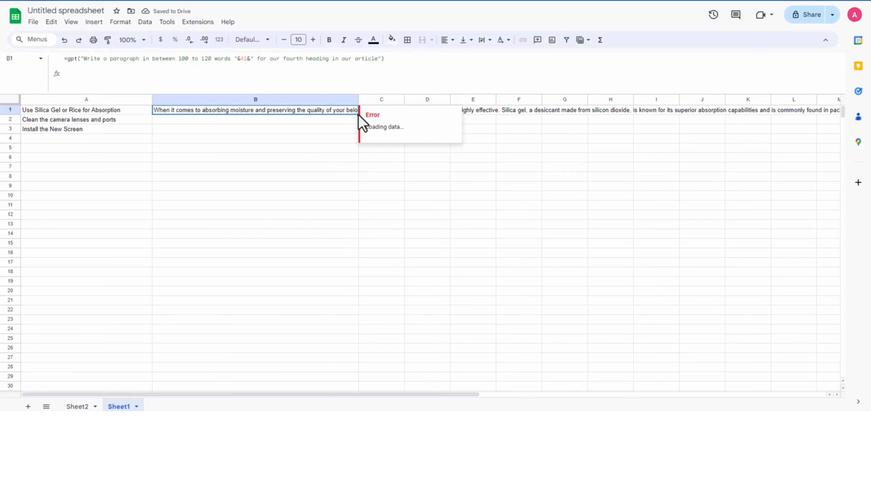
pyautogui.moveTo(358, 114); pyautogui.dragTo(348, 129)
pyautogui.click(277, 186)
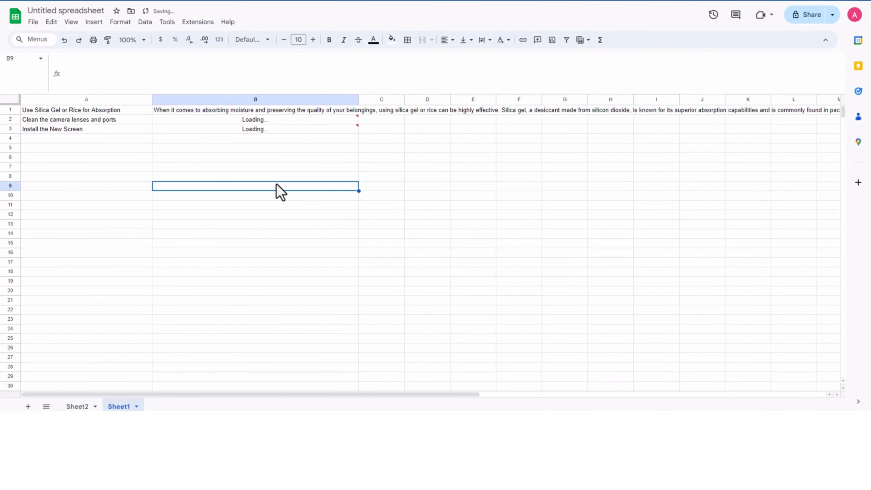
# Step: Copy the fourth-heading paragraphs from B1:B3 of Sheet1 into L2:L4 under H2-4P in Sheet2
pyautogui.click(278, 113)
pyautogui.keyDown('shift'); pyautogui.click(281, 128); pyautogui.keyUp('shift')
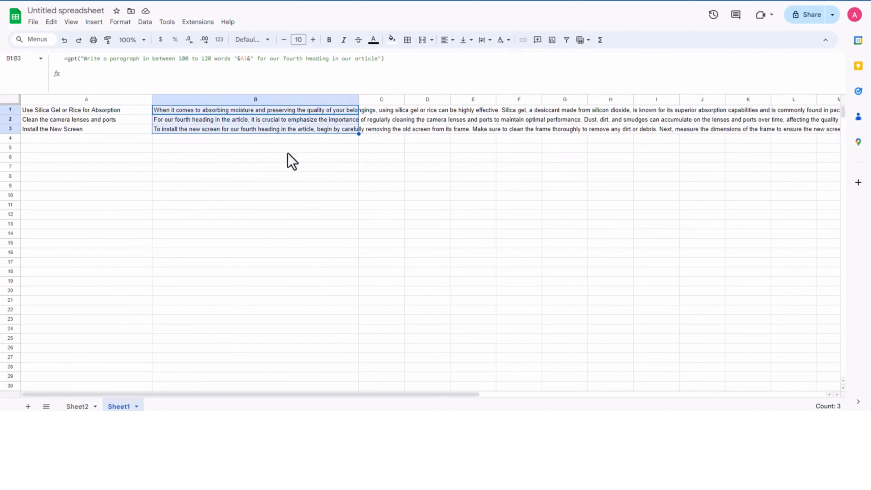
pyautogui.click(78, 406)
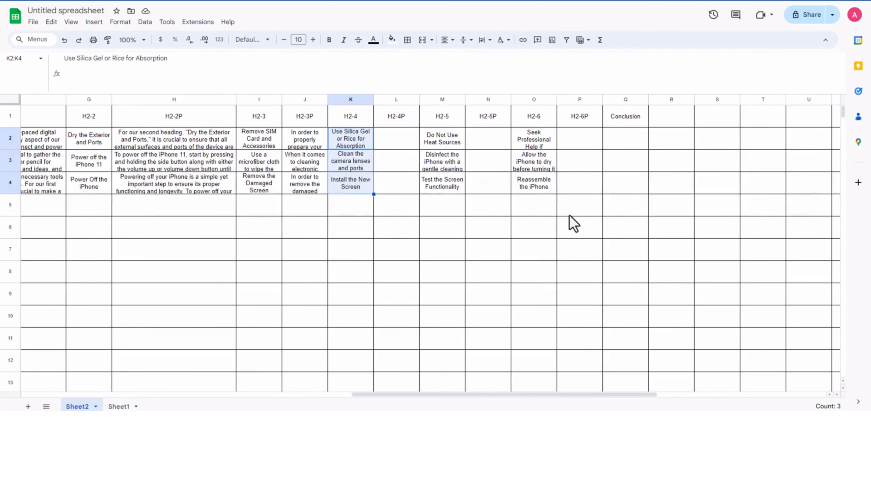
pyautogui.click(403, 147)
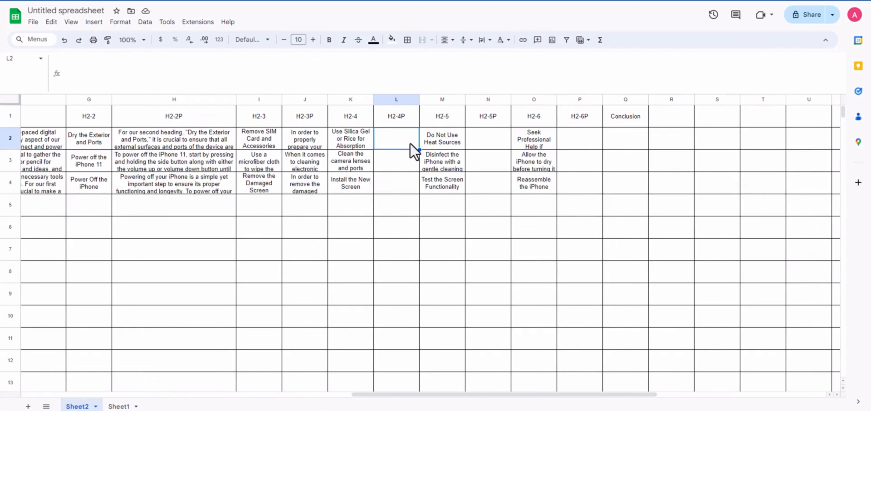
pyautogui.hotkey('ctrl', 'v')
# Step: Copy the H2-5 headings from M2:M4 of Sheet2
pyautogui.click(439, 144)
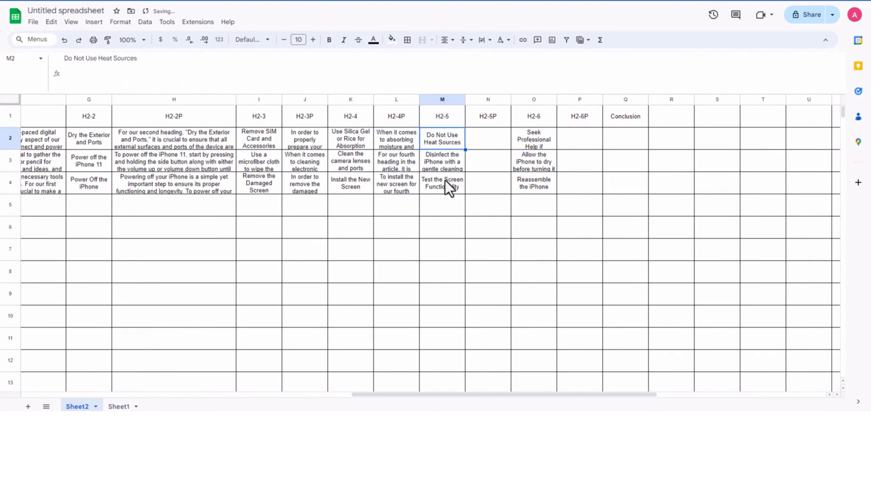
pyautogui.keyDown('shift'); pyautogui.click(445, 180); pyautogui.keyUp('shift')
pyautogui.hotkey('ctrl', 'c')
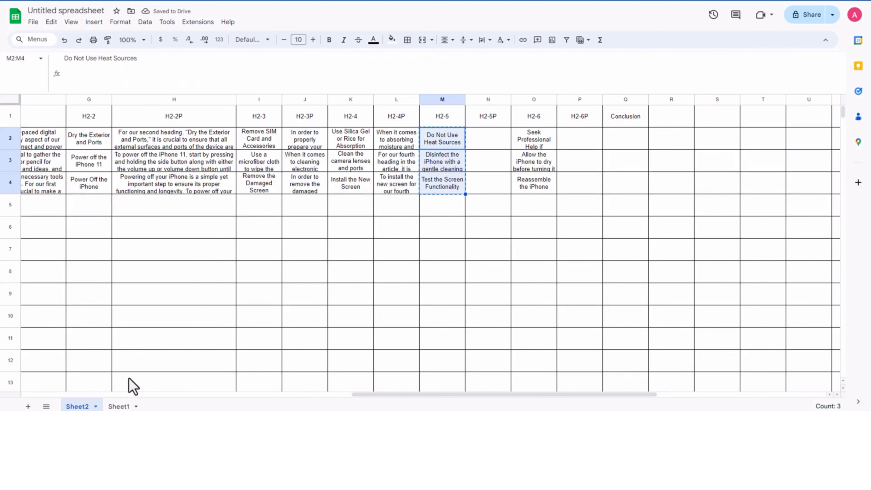
# Step: Clear the fourth-heading paragraphs from B2:B3 of Sheet1 and paste the copied H2-5 headings over A1:A3
pyautogui.click(119, 406)
pyautogui.moveTo(192, 120); pyautogui.dragTo(192, 131)
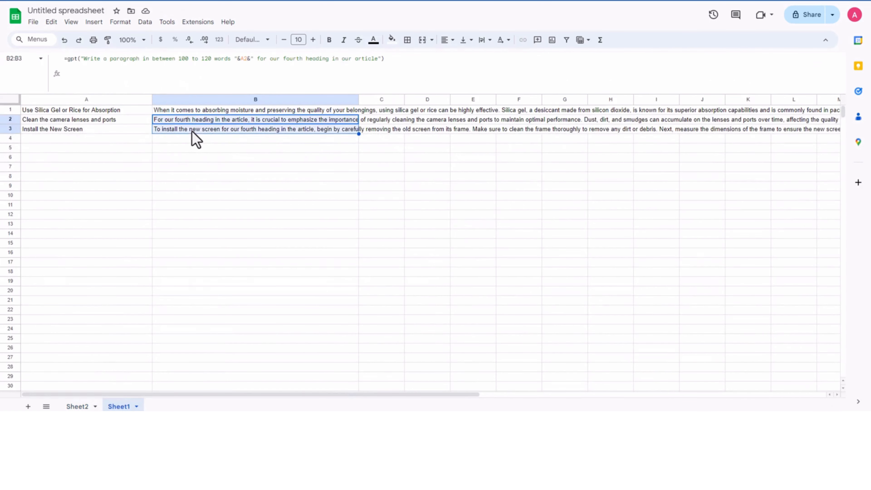
pyautogui.press('Delete')
pyautogui.click(73, 109)
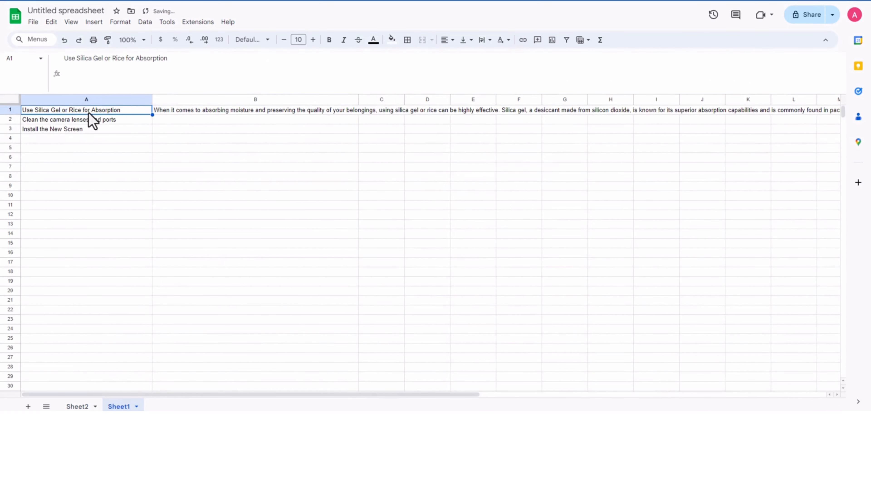
pyautogui.hotkey('ctrl', 'v')
# Step: Replace "heading" with "fifth" in the B1 GPT formula of Sheet1, so the prompt ends "for our fourth fifth in our article"
pyautogui.click(239, 115)
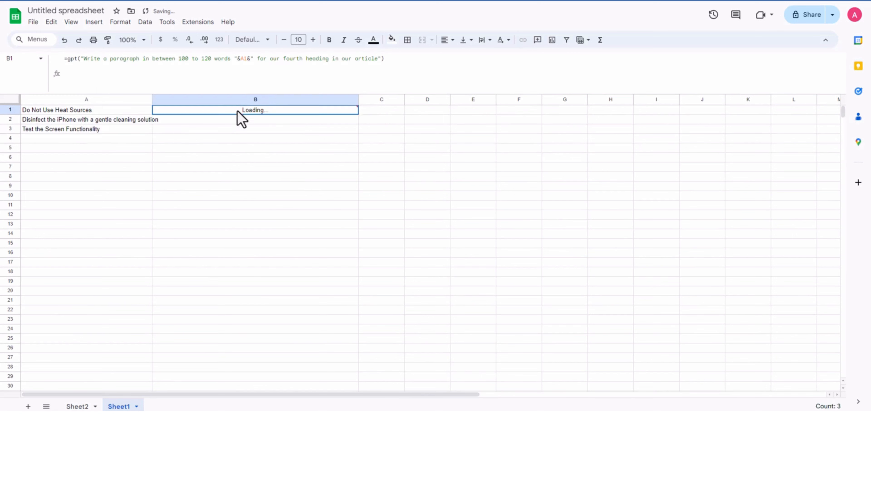
pyautogui.click(330, 64)
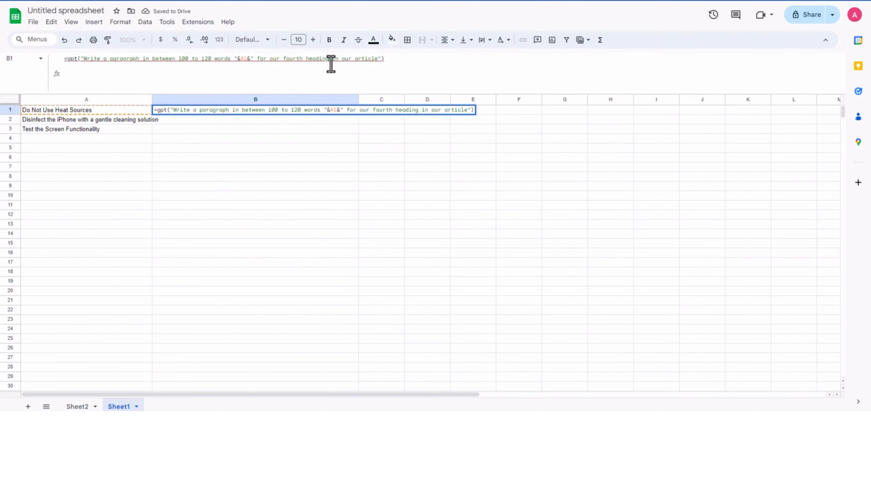
pyautogui.moveTo(329, 64); pyautogui.dragTo(312, 64)
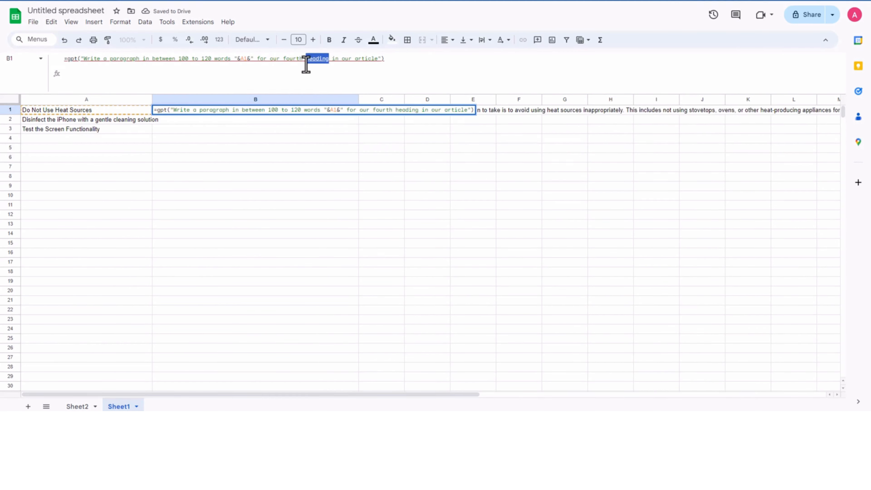
pyautogui.write('fifth')
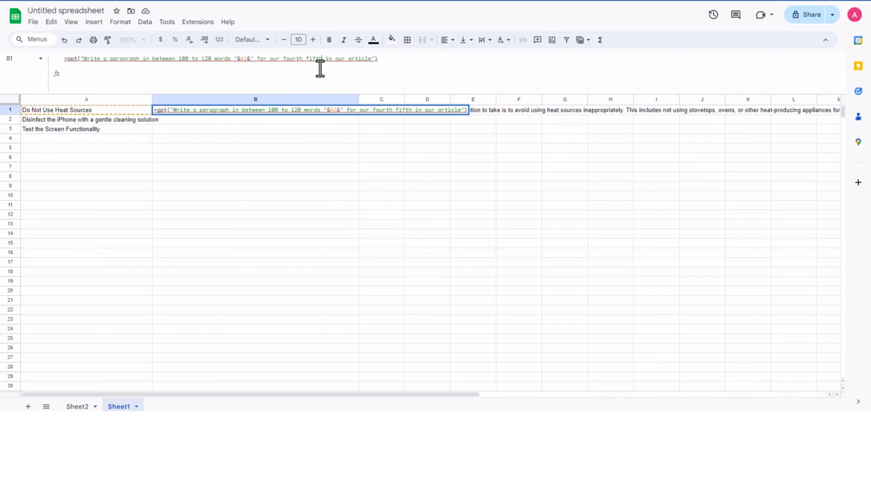
pyautogui.press('Tab')
pyautogui.click(255, 129)
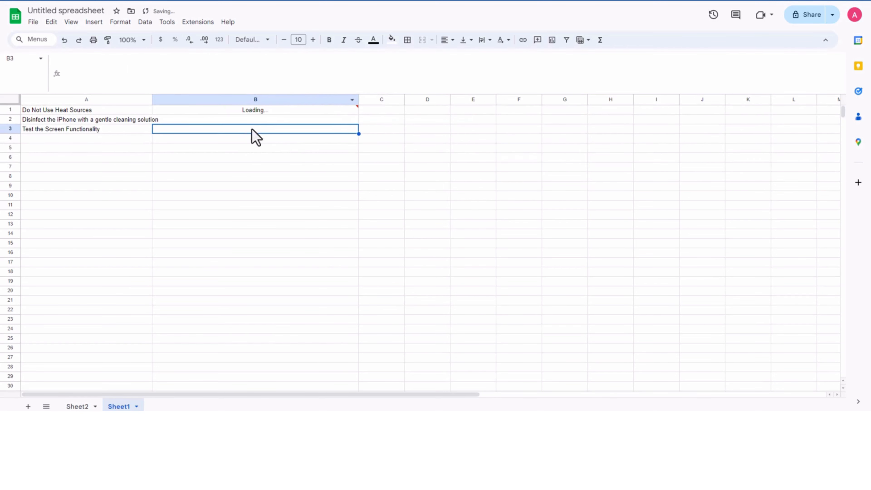
# Step: Fill the fifth-heading paragraph formula from B1 down to B3 of Sheet1
pyautogui.click(272, 120)
pyautogui.press('Up')
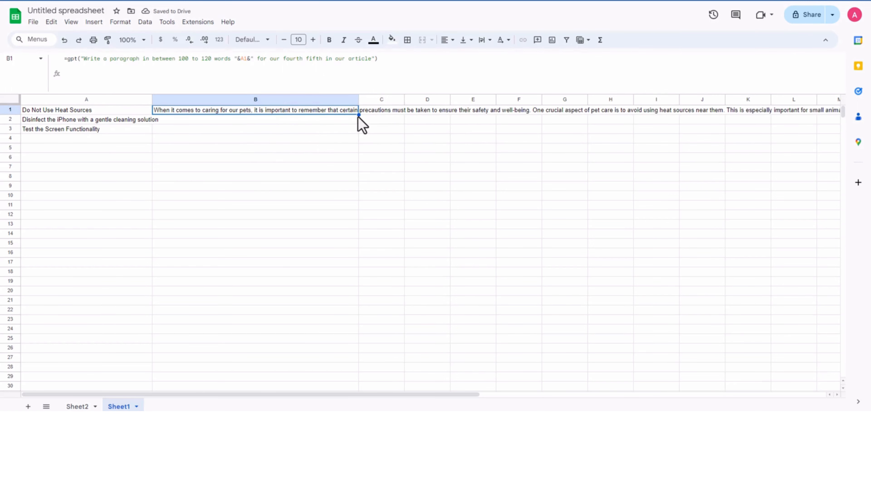
pyautogui.moveTo(358, 116); pyautogui.dragTo(348, 130)
pyautogui.click(277, 167)
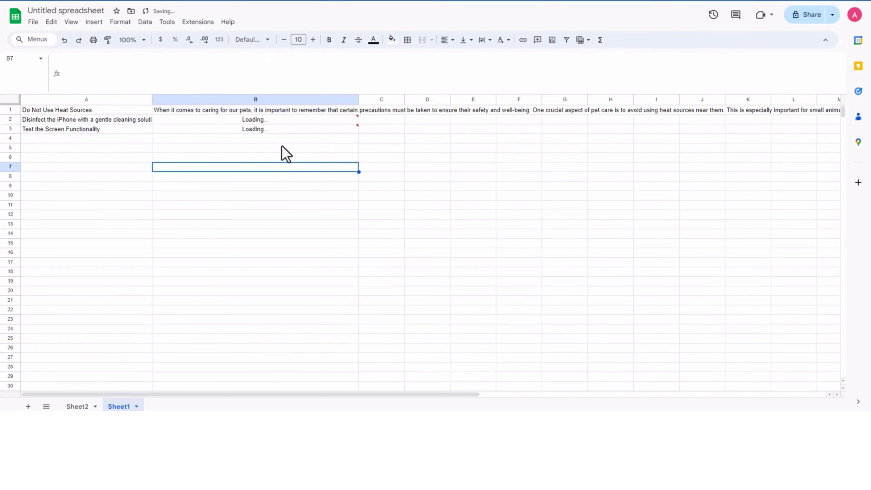
# Step: Copy the fifth-heading paragraphs from B1:B3 of Sheet1 into N2:N4 under H2-5P in Sheet2
pyautogui.click(286, 112)
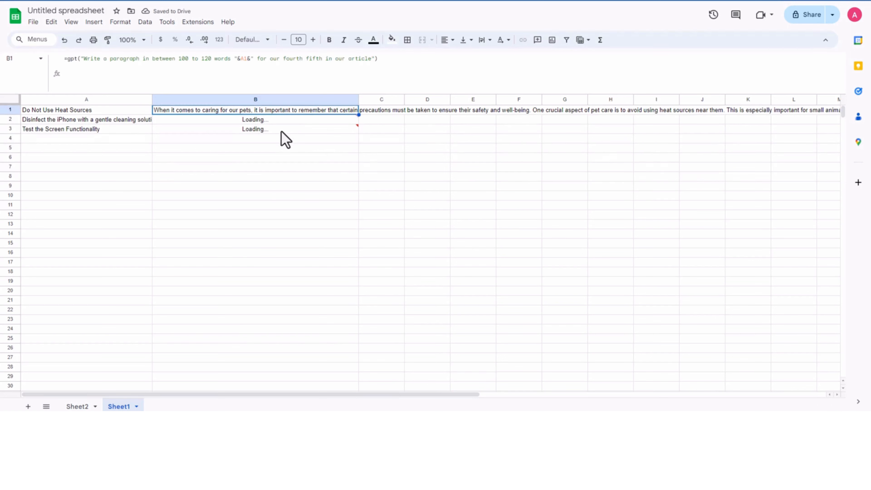
pyautogui.keyDown('shift'); pyautogui.click(269, 132); pyautogui.keyUp('shift')
pyautogui.hotkey('ctrl', 'c')
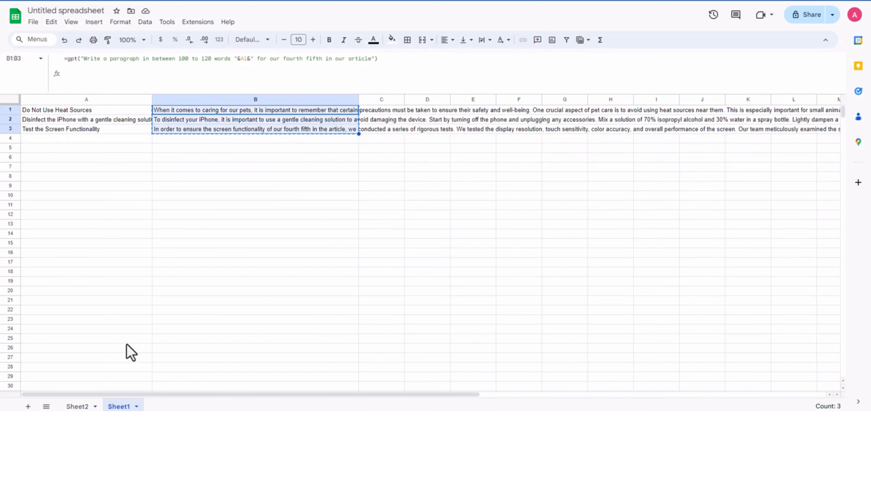
pyautogui.click(78, 407)
pyautogui.click(584, 201)
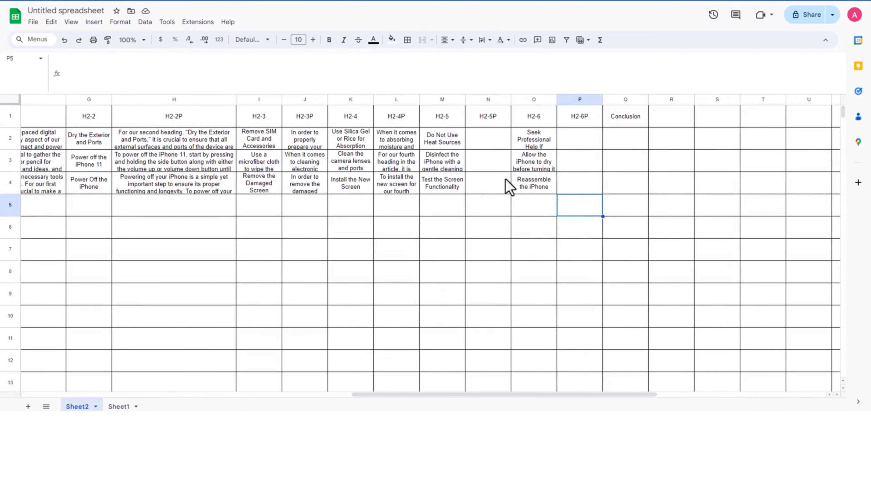
pyautogui.click(483, 143)
pyautogui.hotkey('ctrl', 'v')
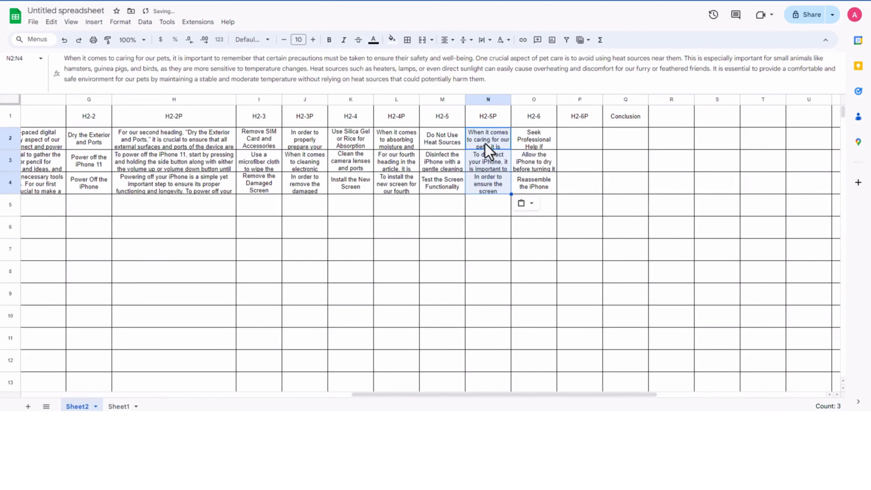
# Step: Copy the H2-6 headings from O2:O4 of Sheet2 and clear the old paragraphs from B2:B3 of Sheet1
pyautogui.moveTo(535, 139); pyautogui.dragTo(528, 187)
pyautogui.hotkey('ctrl', 'c')
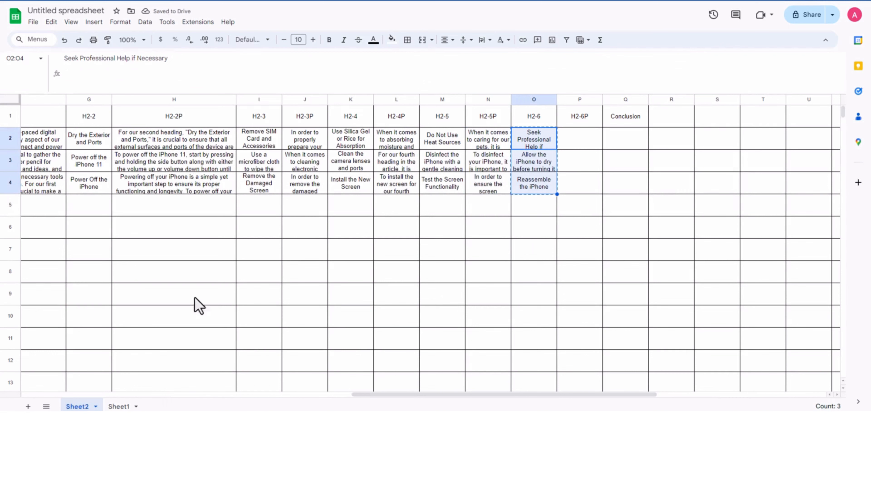
pyautogui.click(118, 406)
pyautogui.click(98, 185)
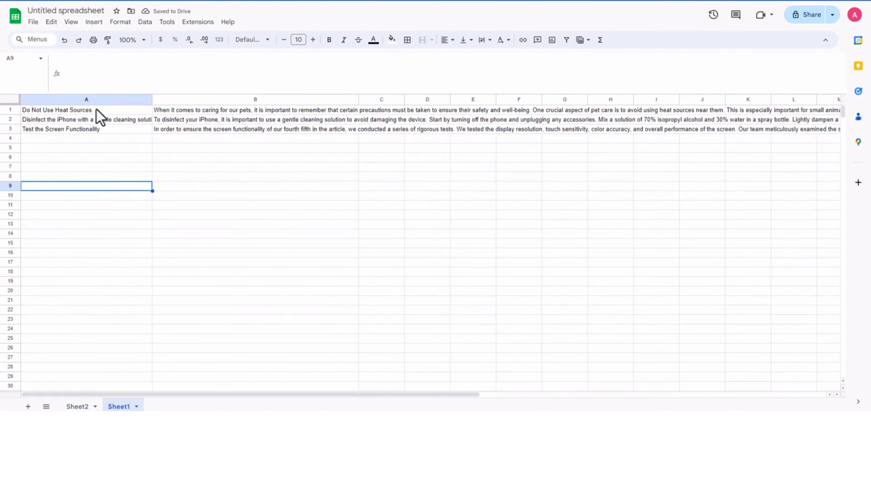
pyautogui.moveTo(173, 119); pyautogui.dragTo(178, 129)
pyautogui.press('Delete')
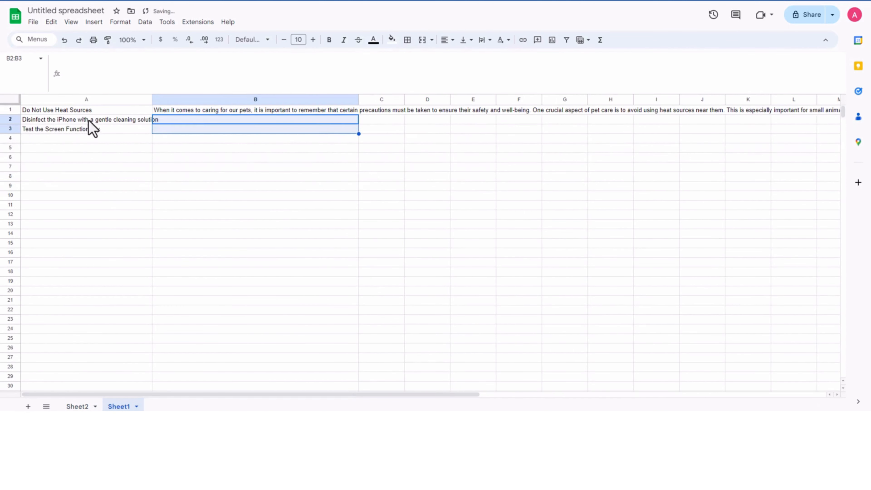
# Step: Paste the copied H2-6 headings over A1:A3 of Sheet1
pyautogui.click(90, 110)
pyautogui.hotkey('ctrl', 'a')
pyautogui.click(94, 141)
pyautogui.click(88, 110)
pyautogui.hotkey('ctrl', 'v')
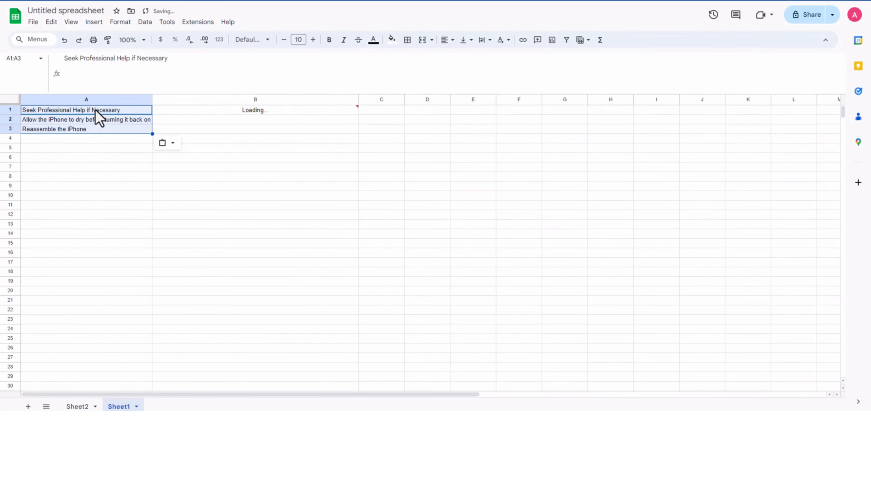
# Step: Replace "fifth" with "sixth" in the B1 GPT formula of Sheet1
pyautogui.click(267, 109)
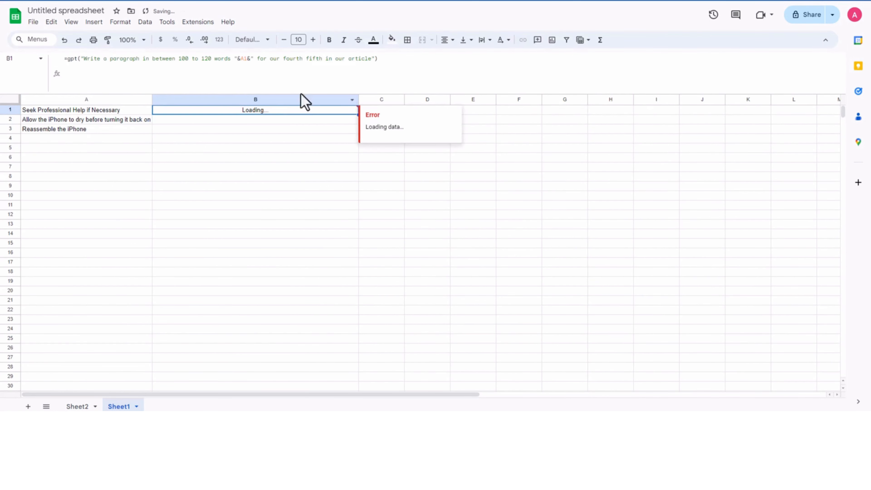
pyautogui.doubleClick(321, 59)
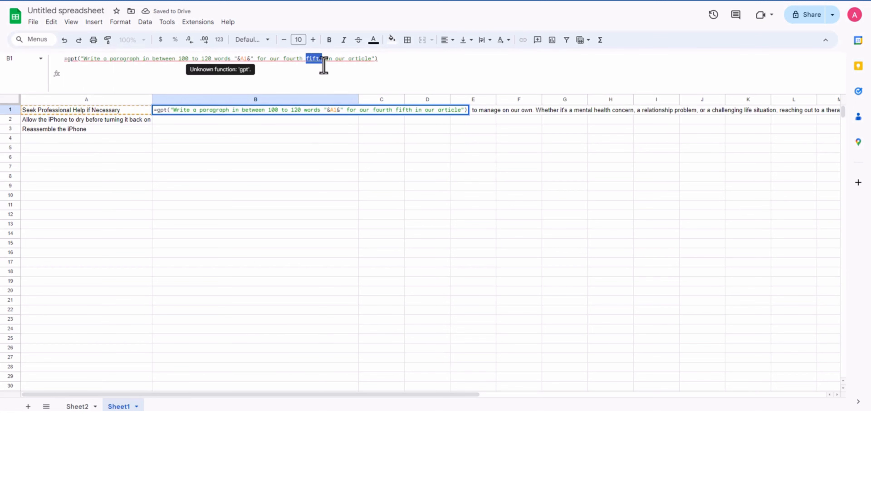
pyautogui.write('sixth')
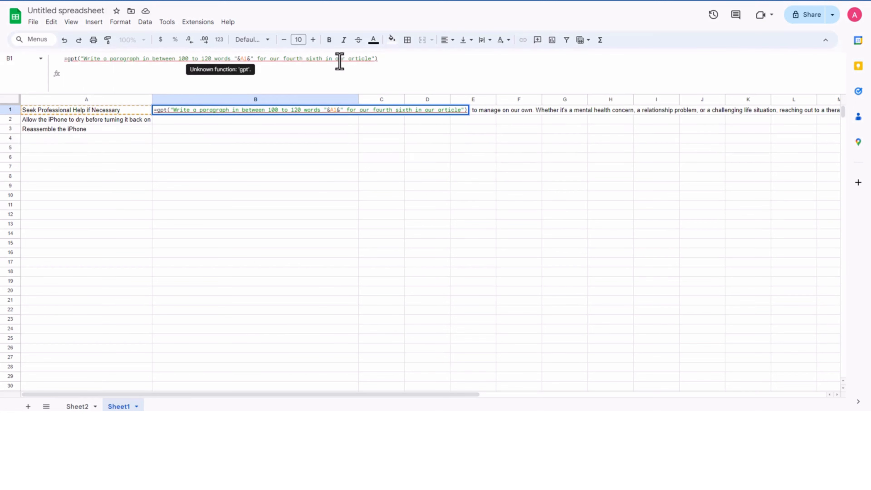
pyautogui.press('Tab')
pyautogui.click(356, 171)
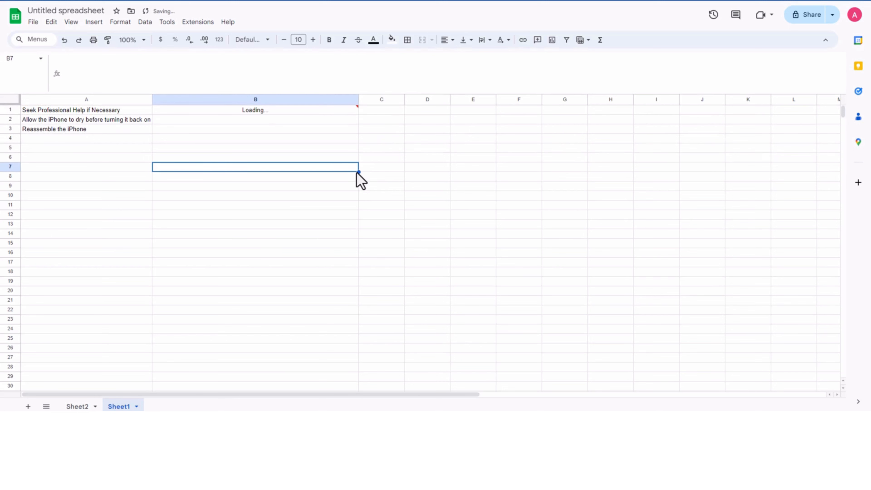
# Step: Fill the sixth-heading paragraph formula from B1 down to B3 of Sheet1
pyautogui.click(336, 112)
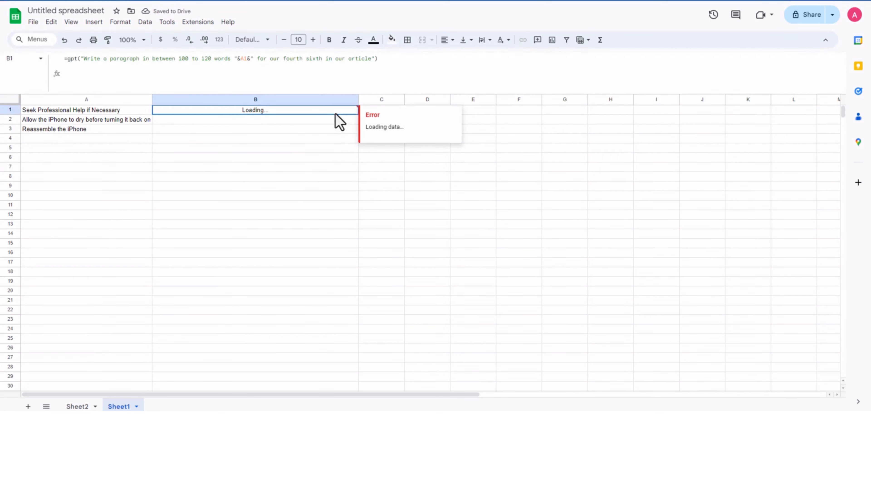
pyautogui.moveTo(358, 114); pyautogui.dragTo(350, 131)
pyautogui.click(326, 176)
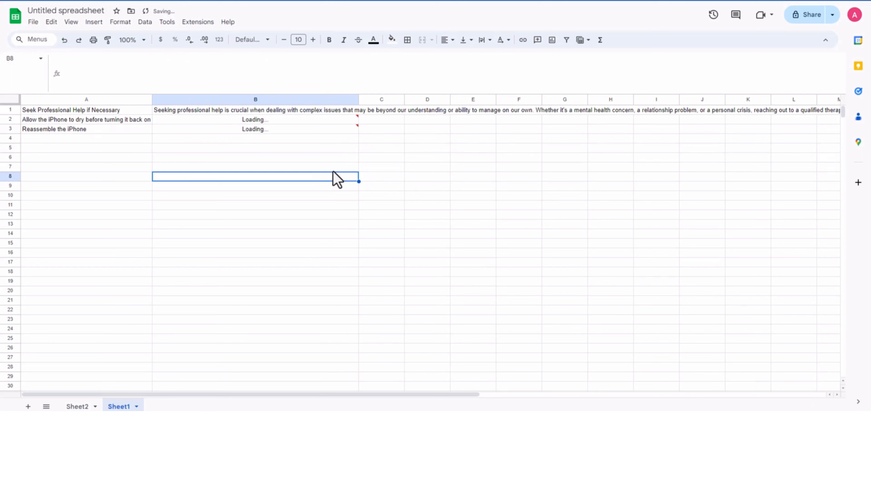
# Step: Copy the sixth-heading paragraphs from B1:B3 of Sheet1 into P2:P4 under H2-6P in Sheet2
pyautogui.click(261, 112)
pyautogui.keyDown('shift'); pyautogui.click(264, 131); pyautogui.keyUp('shift')
pyautogui.hotkey('ctrl', 'c')
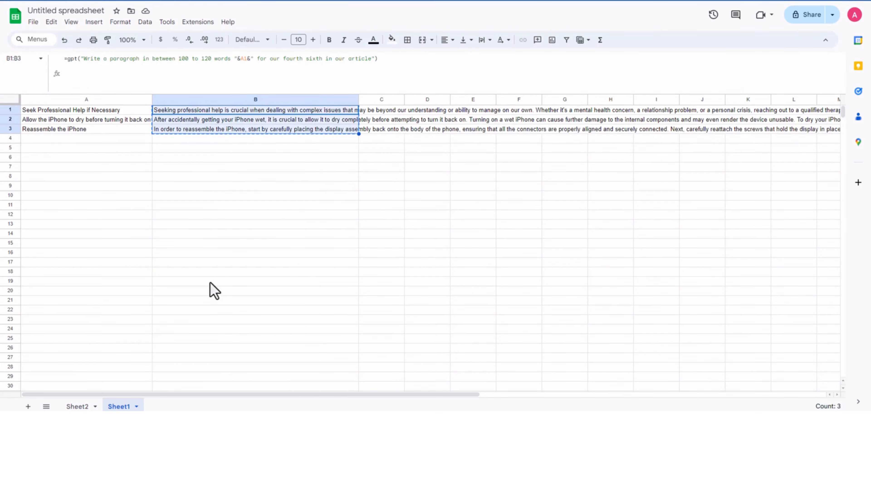
pyautogui.click(77, 406)
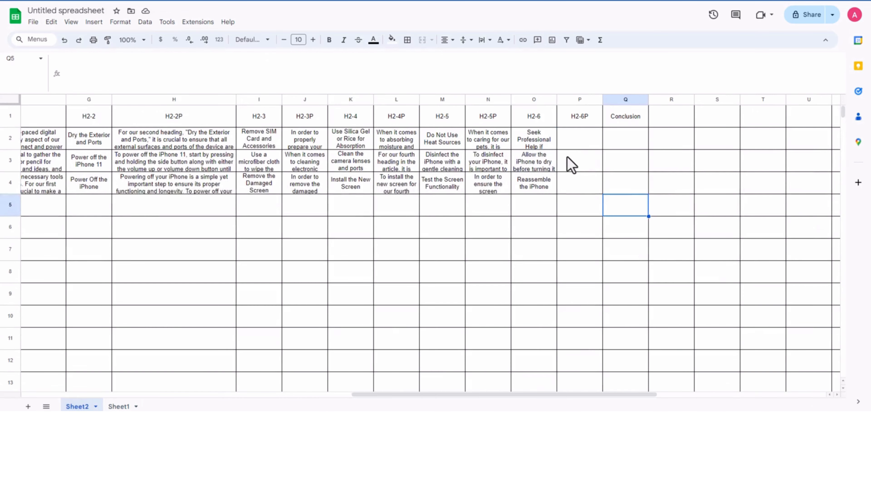
pyautogui.click(587, 147)
pyautogui.hotkey('ctrl', 'v')
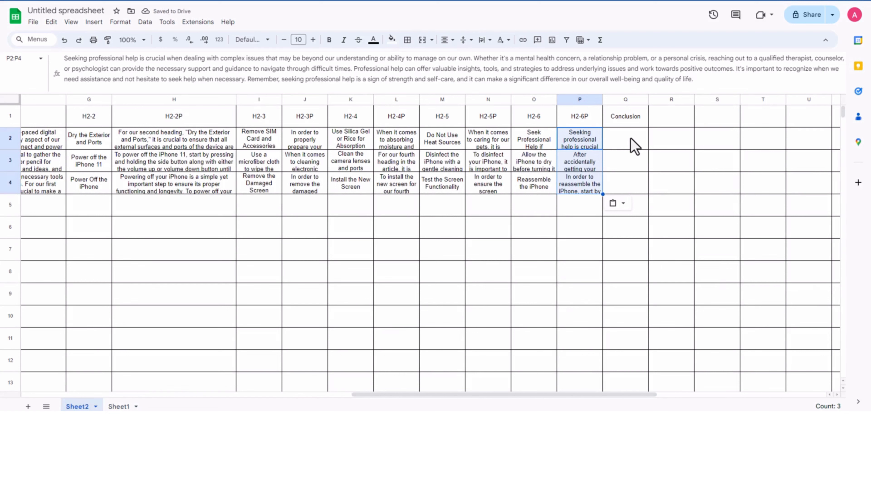
# Step: Copy the three keywords from A2:A4 of Sheet2
pyautogui.click(635, 146)
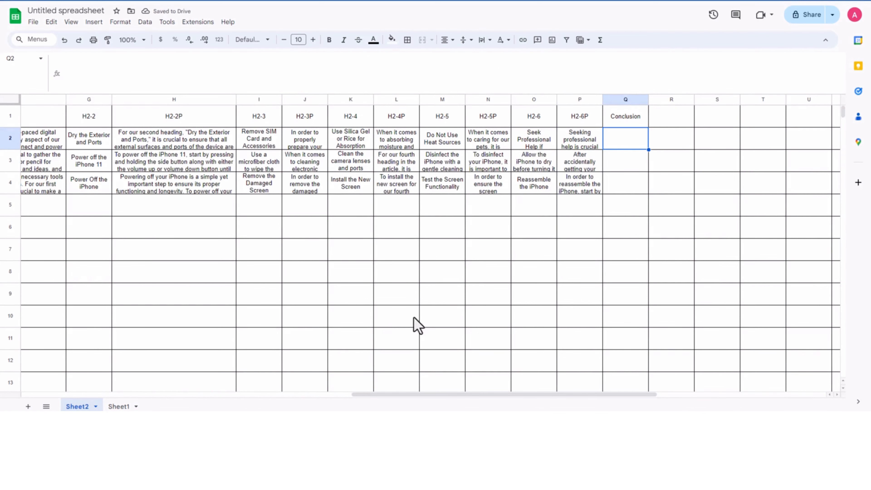
pyautogui.moveTo(388, 394); pyautogui.dragTo(29, 398)
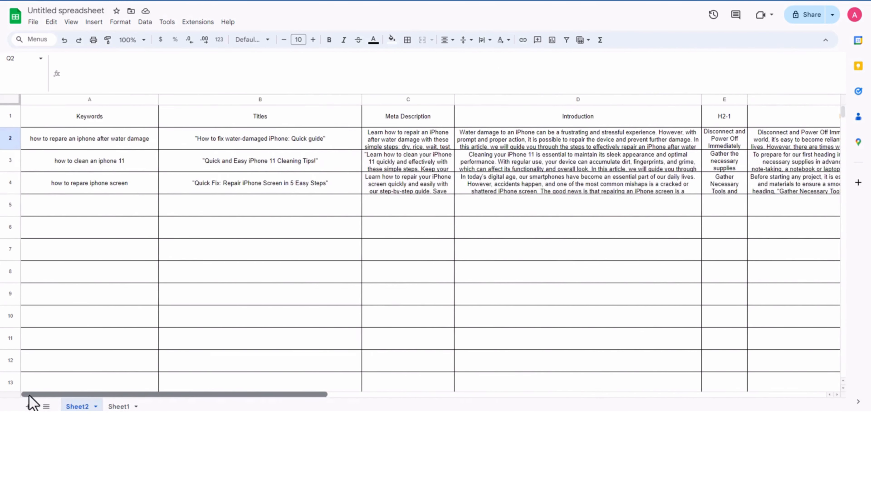
pyautogui.moveTo(93, 144); pyautogui.dragTo(105, 192)
pyautogui.hotkey('ctrl', 'c')
# Step: Clear the sixth-heading paragraphs from B2:B3 of Sheet1 and paste the copied keywords over A1:A3
pyautogui.click(119, 408)
pyautogui.click(288, 195)
pyautogui.moveTo(271, 122); pyautogui.dragTo(269, 126)
pyautogui.press('Delete')
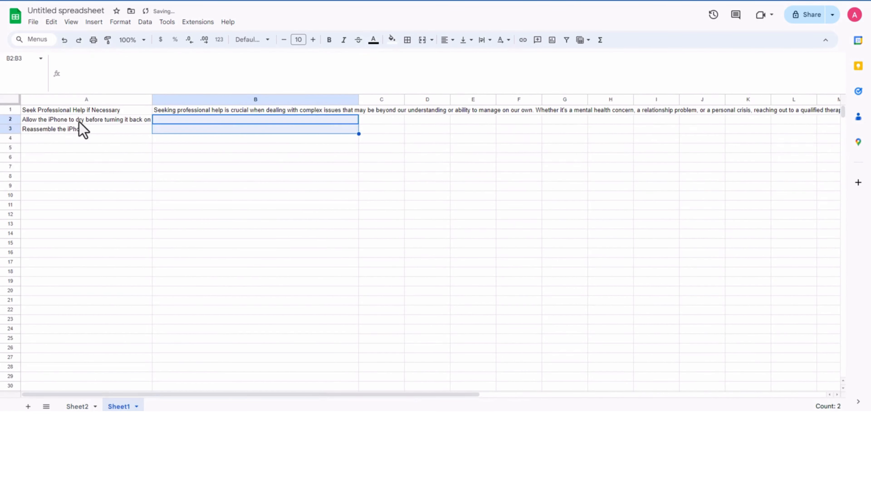
pyautogui.click(77, 113)
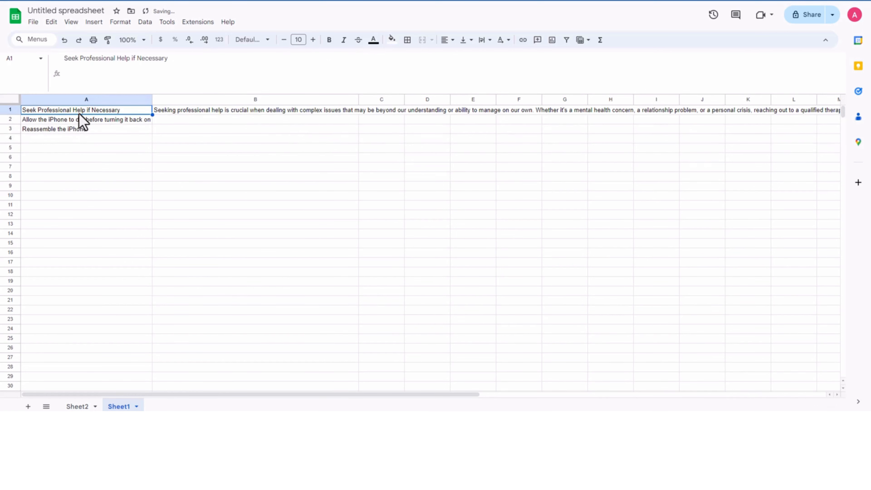
pyautogui.hotkey('ctrl', 'v')
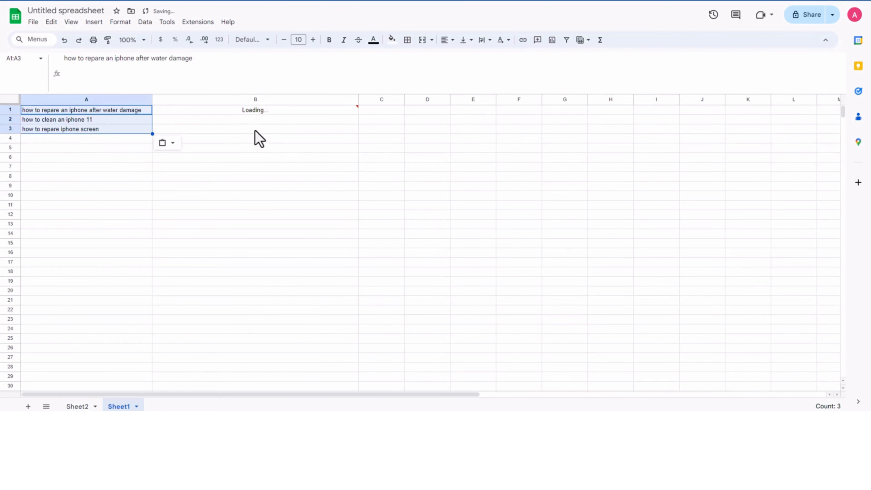
# Step: Change the B1 formula of Sheet1 to =gpt("Write a conclusion in between 100 to 120 words "&A1&" for our article")
pyautogui.click(254, 111)
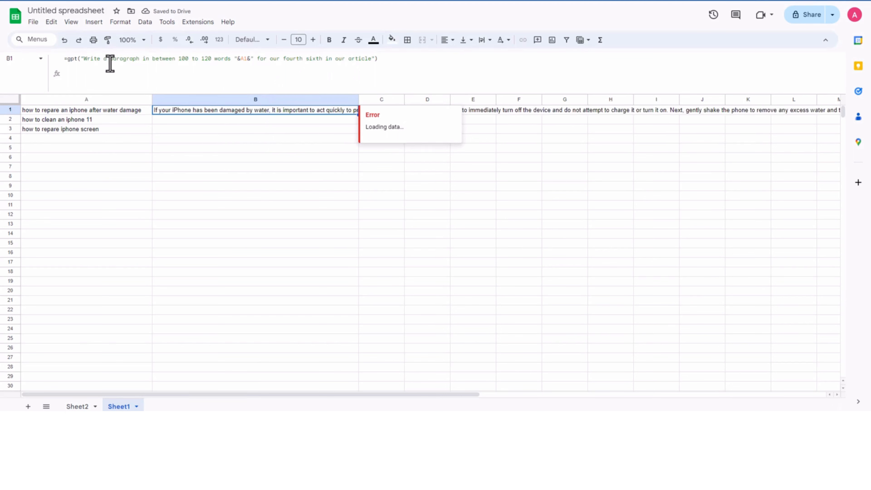
pyautogui.moveTo(110, 63); pyautogui.dragTo(140, 65)
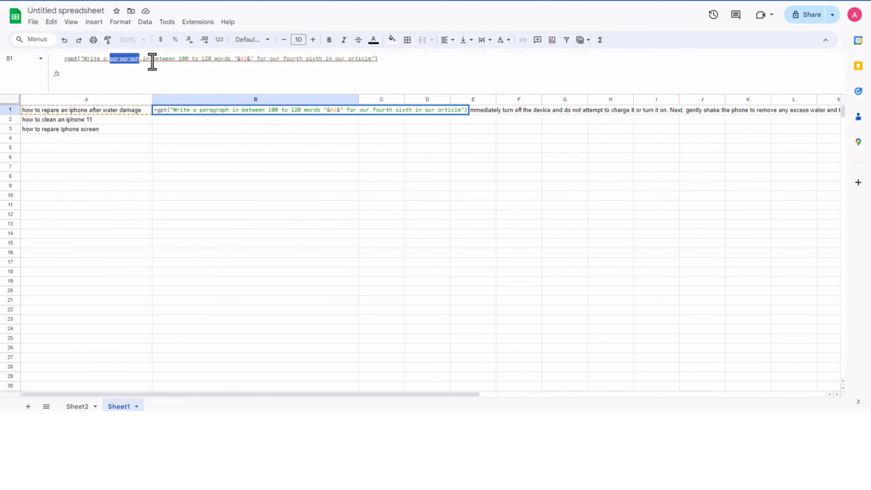
pyautogui.write('conclusion')
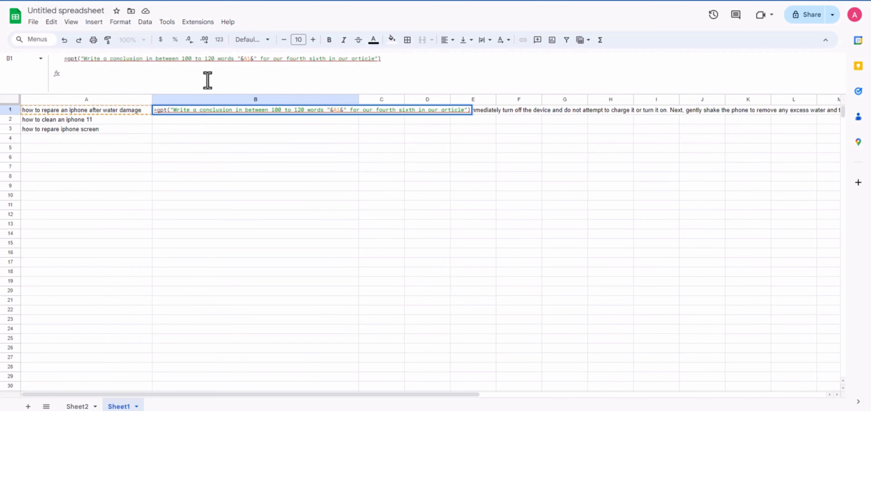
pyautogui.moveTo(259, 61); pyautogui.dragTo(324, 63)
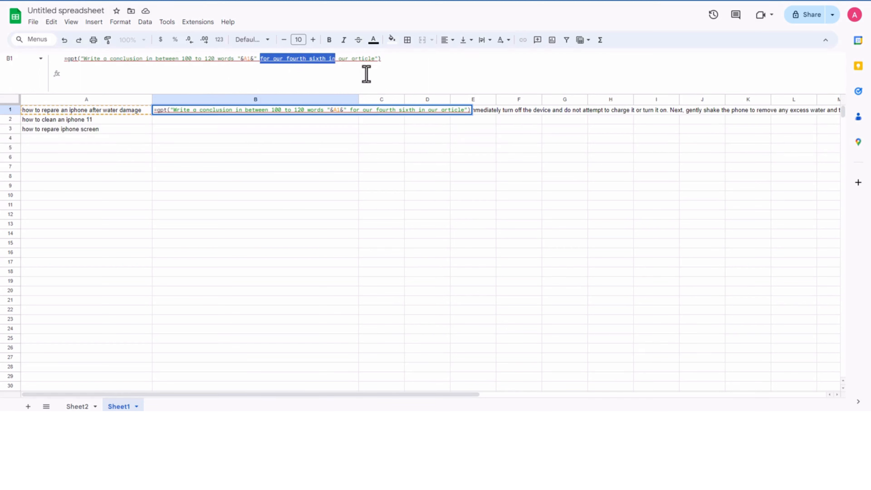
pyautogui.write('for')
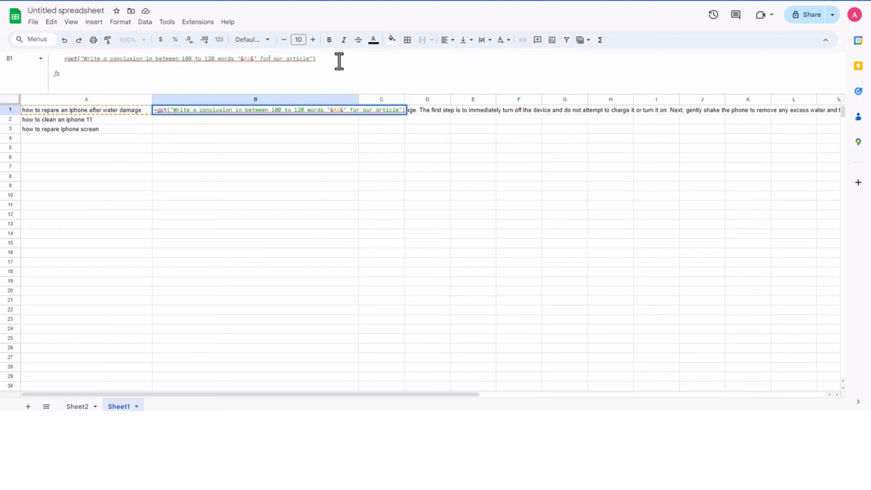
pyautogui.press('Tab')
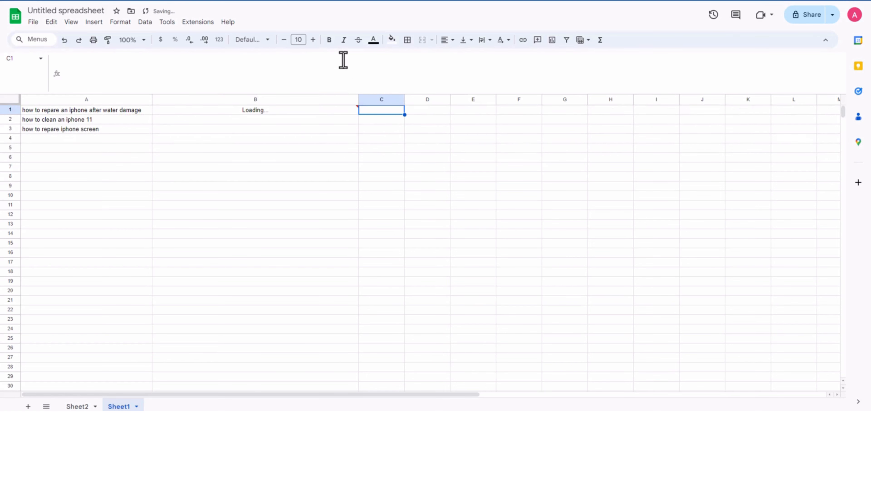
# Step: Fill the conclusion formula from B1 of Sheet1 down to B3 for the remaining two keywords
pyautogui.click(327, 149)
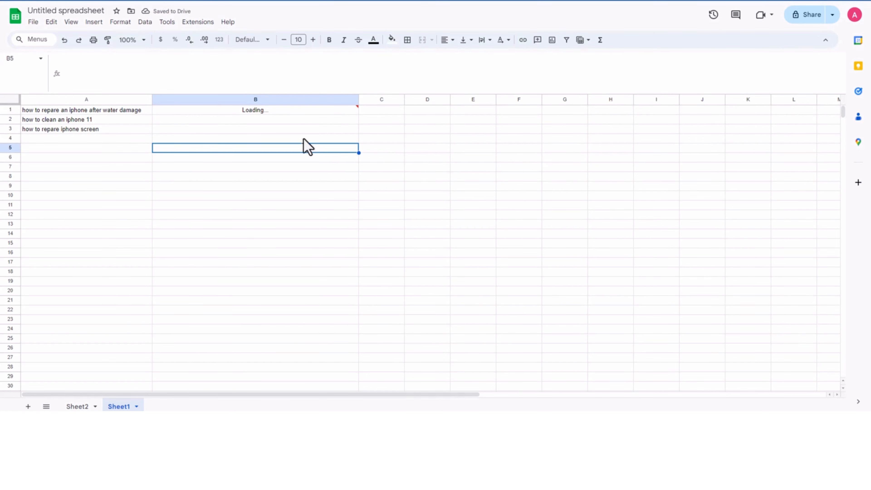
pyautogui.press('Up')
pyautogui.press('Up')
pyautogui.press('Up')
pyautogui.press('Up')
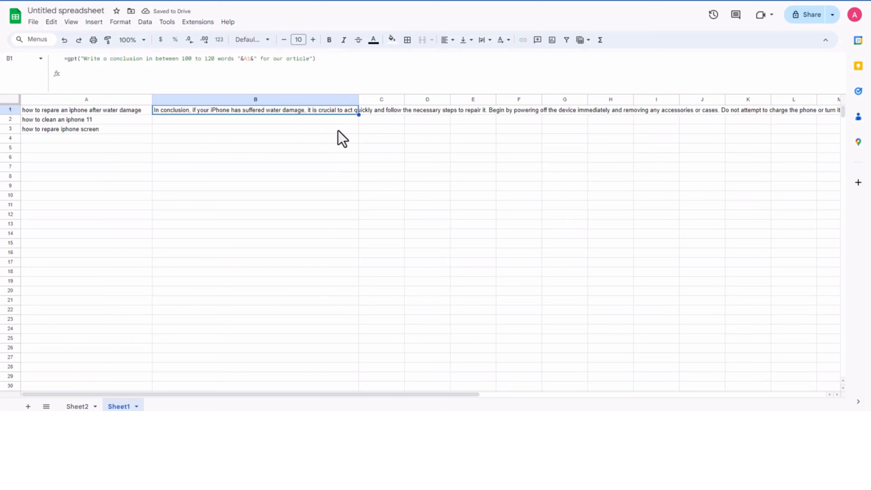
pyautogui.moveTo(357, 115); pyautogui.dragTo(351, 131)
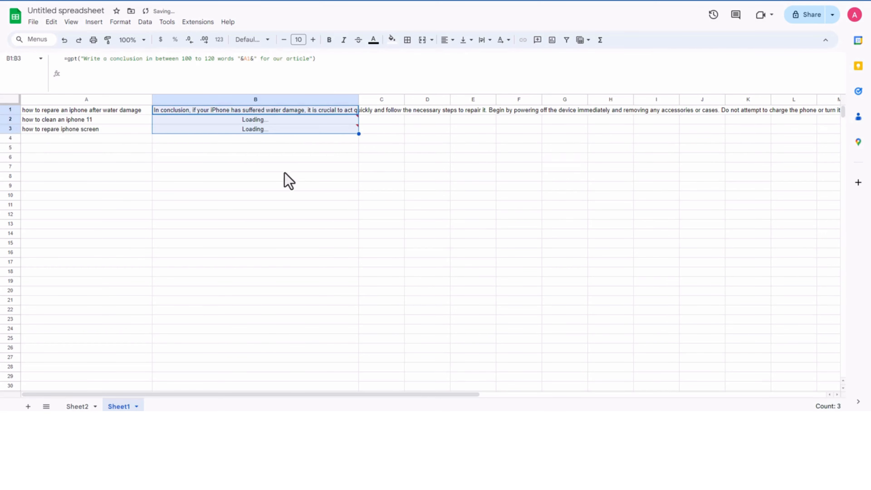
pyautogui.click(266, 176)
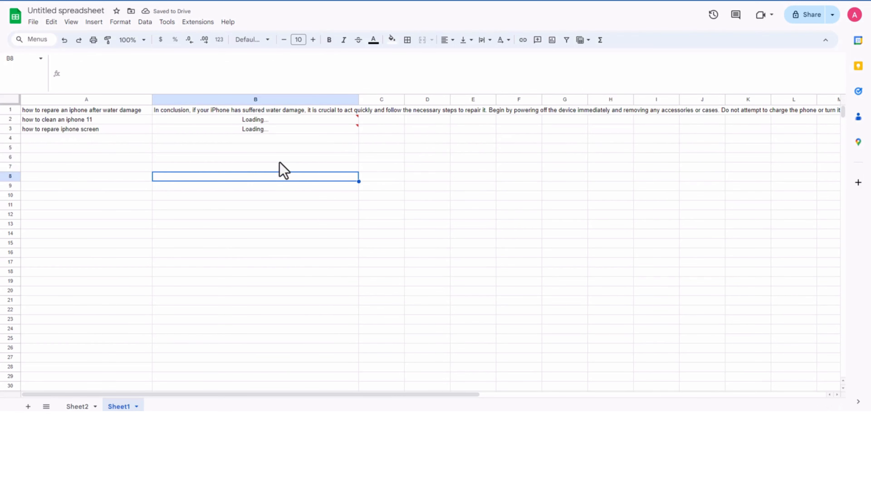
# Step: Copy the conclusions from B1:B3 of Sheet1 into Q2:Q4 under Conclusion in Sheet2
pyautogui.click(248, 111)
pyautogui.keyDown('shift'); pyautogui.click(254, 130); pyautogui.keyUp('shift')
pyautogui.hotkey('ctrl', 'c')
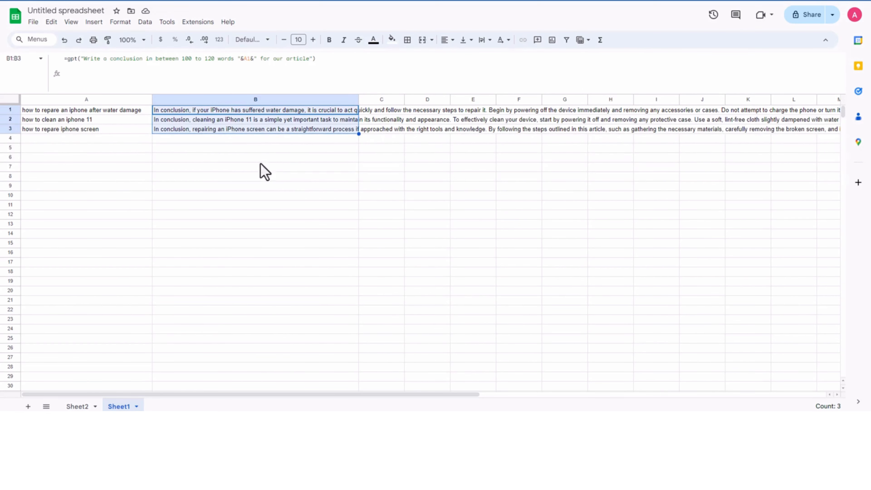
pyautogui.click(77, 407)
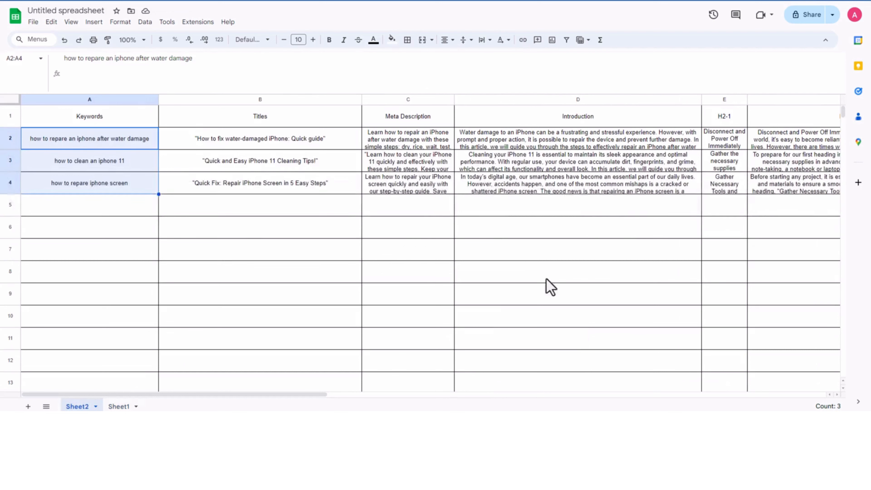
pyautogui.moveTo(321, 394); pyautogui.dragTo(746, 394)
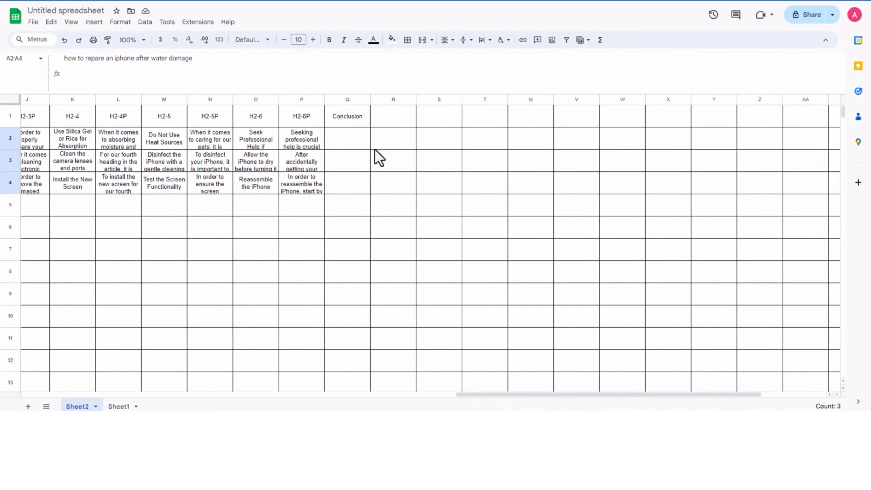
pyautogui.click(369, 149)
pyautogui.hotkey('ctrl', 'v')
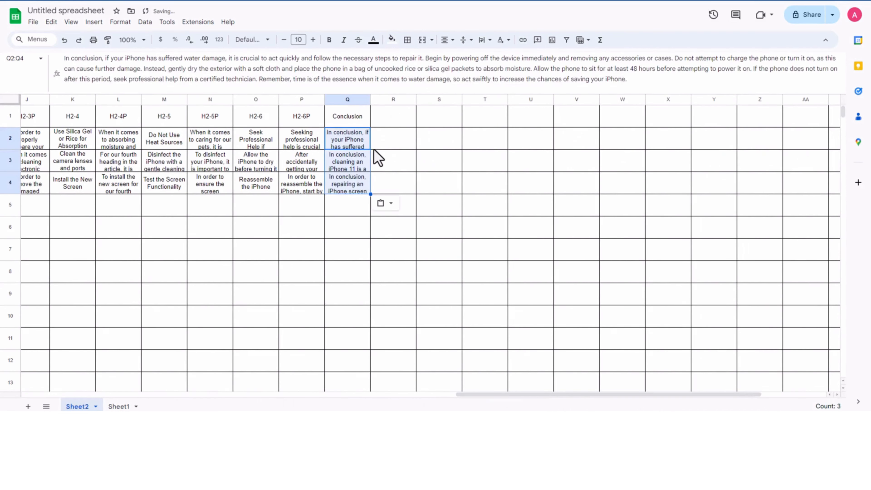
pyautogui.click(269, 254)
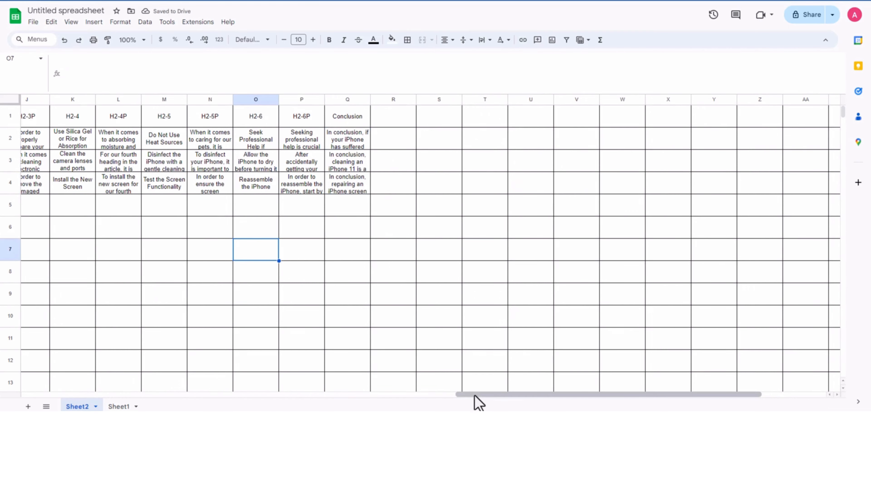
# Step: Insert a column directly after Titles in Sheet2 and head it "Featured Image" in C1
pyautogui.moveTo(477, 395); pyautogui.dragTo(383, 393)
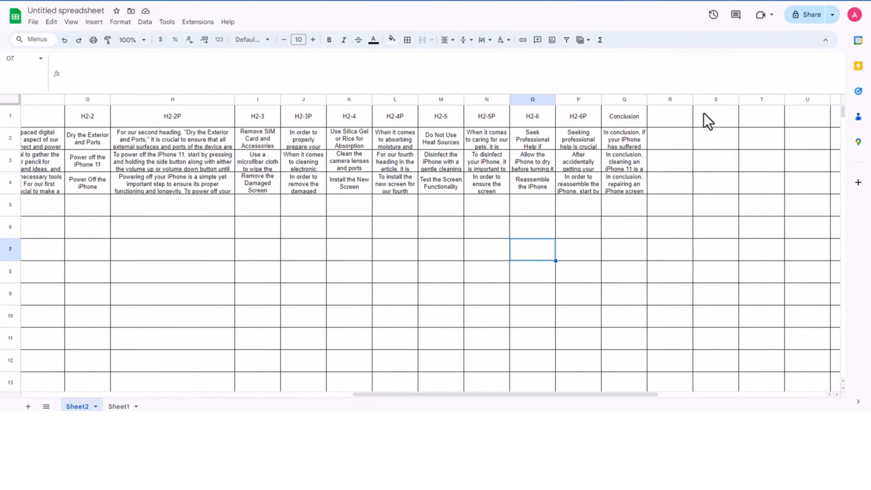
pyautogui.hotkey('ctrl', 'Home')
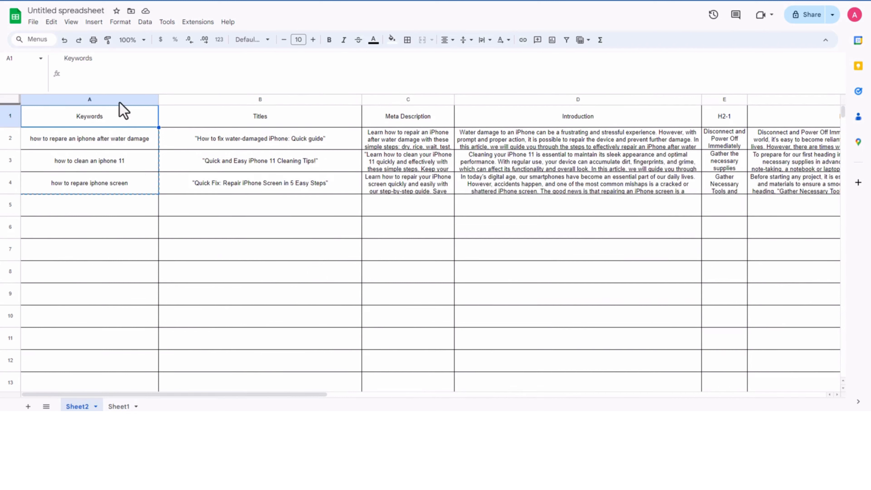
pyautogui.click(266, 99)
pyautogui.rightClick(266, 99)
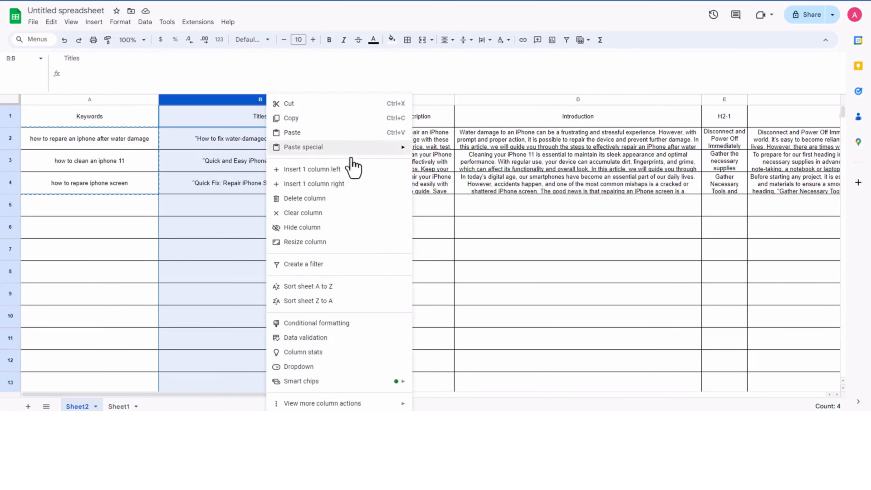
pyautogui.click(353, 184)
pyautogui.click(397, 120)
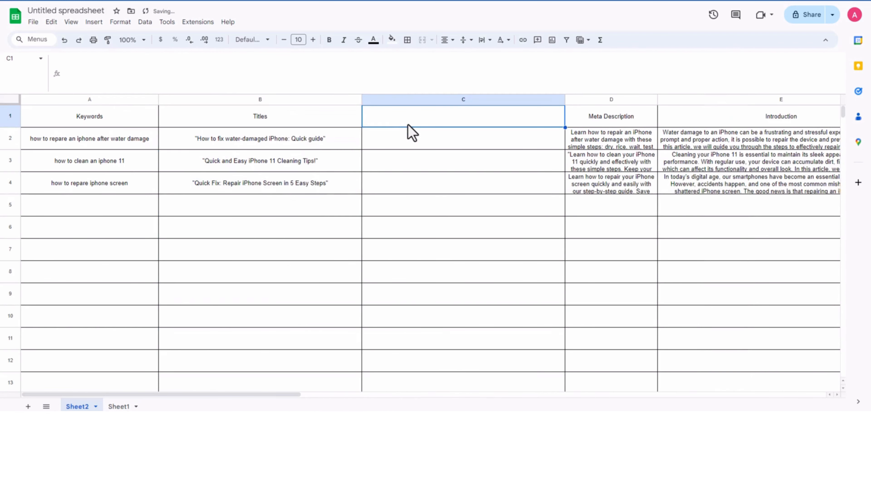
pyautogui.write('Feat')
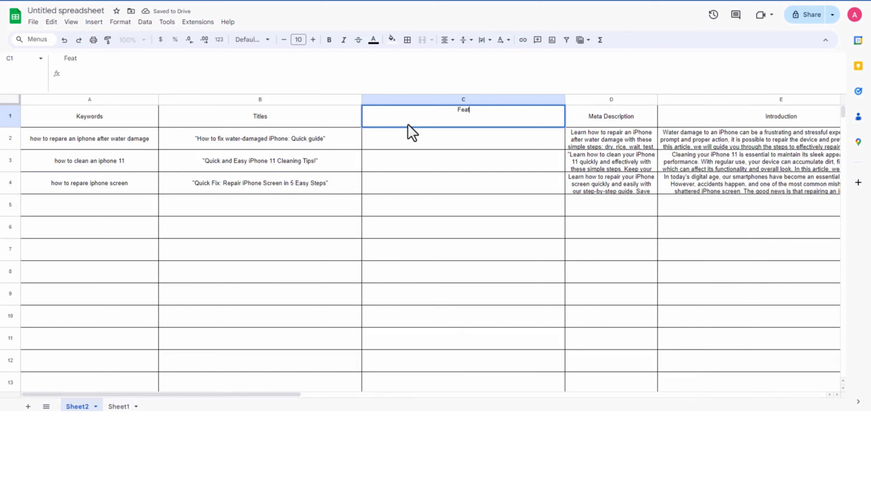
pyautogui.write('ured Image')
pyautogui.press('Tab')
pyautogui.click(430, 168)
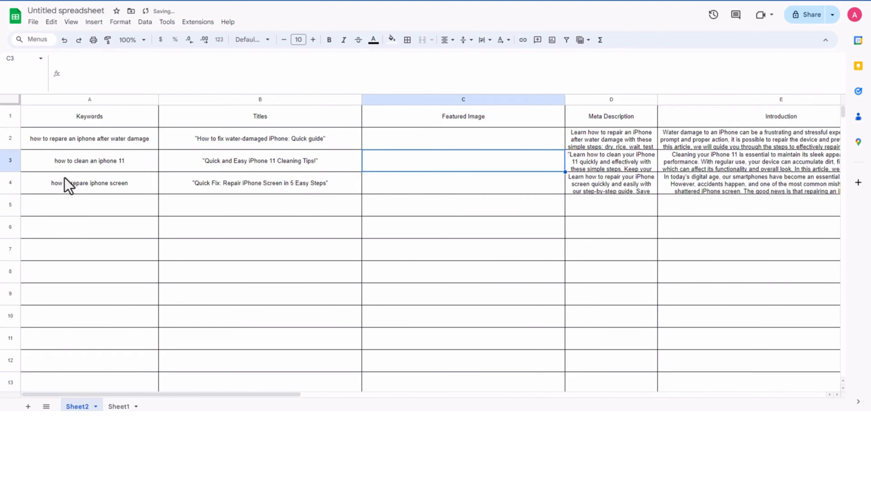
# Step: Copy the three keywords from A2:A4 of Sheet2, and look over the getImageURL script in the GoalAPI Apps Script project
pyautogui.click(88, 141)
pyautogui.keyDown('shift'); pyautogui.click(103, 187); pyautogui.keyUp('shift')
pyautogui.hotkey('ctrl', 'c')
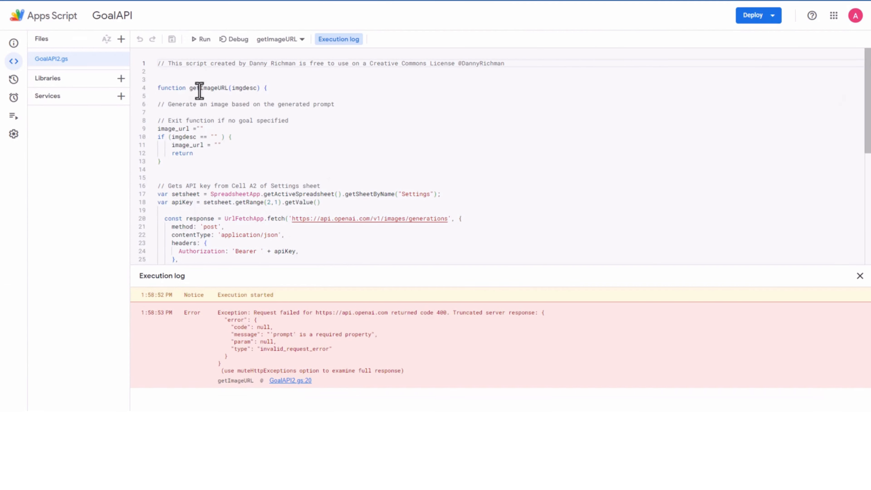
pyautogui.scroll(-7, 300, 102)
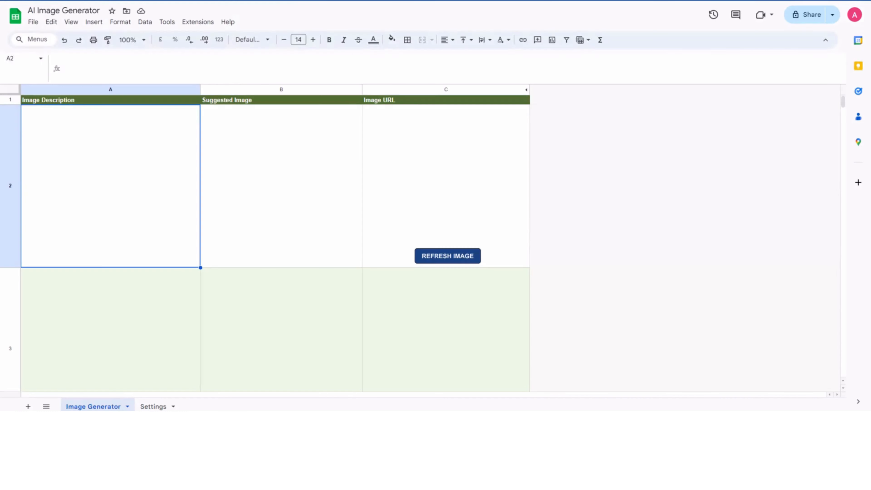
# Step: In the AI Image Generator spreadsheet, give all rows the same reduced height and make the header row shorter still
pyautogui.click(150, 337)
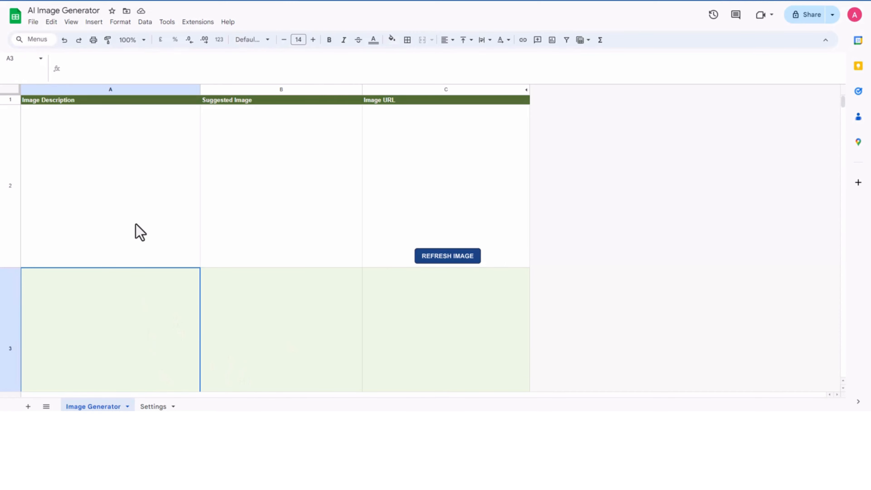
pyautogui.click(107, 192)
pyautogui.click(7, 89)
pyautogui.moveTo(11, 103); pyautogui.dragTo(10, 194)
pyautogui.click(146, 227)
pyautogui.click(125, 159)
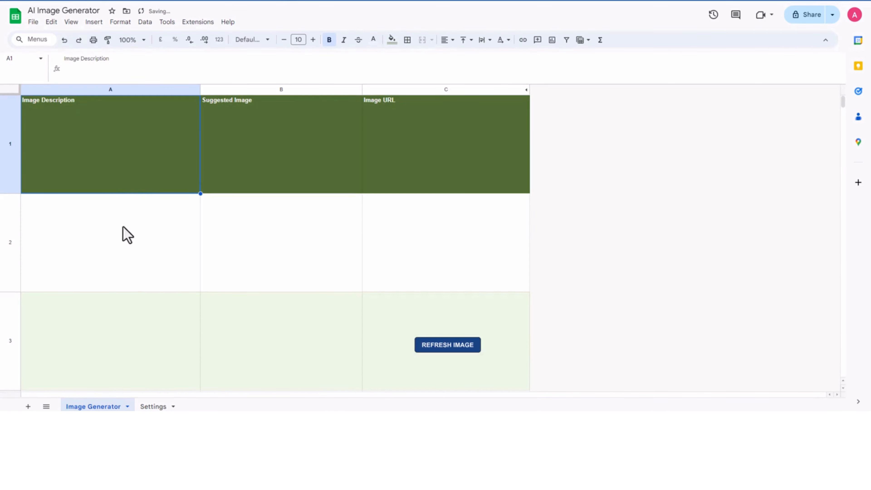
pyautogui.moveTo(8, 193); pyautogui.dragTo(16, 127)
pyautogui.click(131, 188)
# Step: Paste the copied keywords into A2:A4 under Image Description and run the image refresh script
pyautogui.click(114, 266)
pyautogui.click(102, 187)
pyautogui.hotkey('ctrl', 'v')
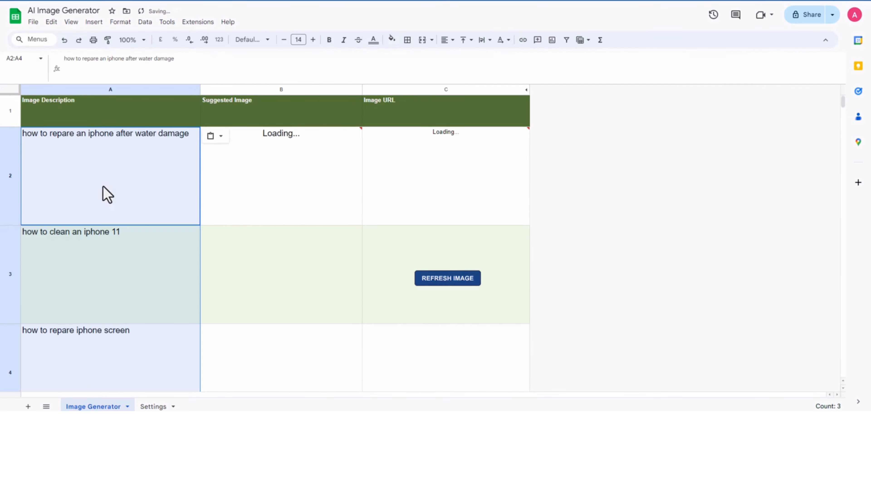
pyautogui.click(461, 283)
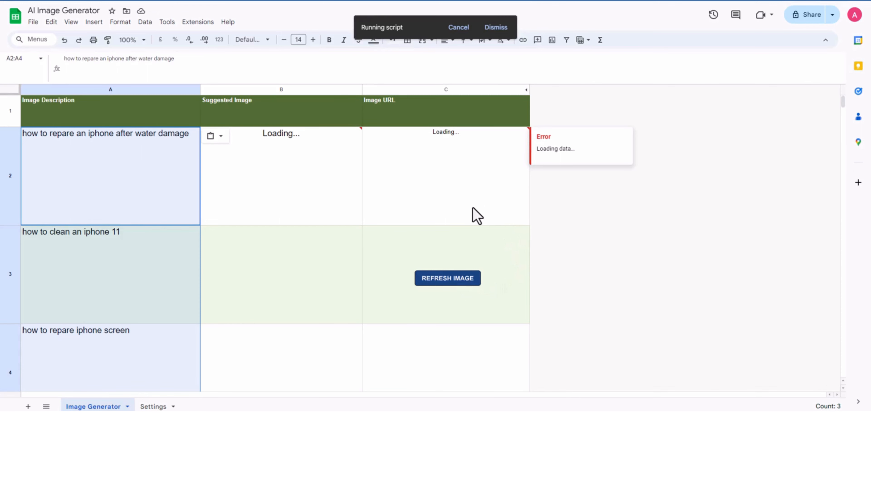
pyautogui.click(297, 192)
pyautogui.click(493, 209)
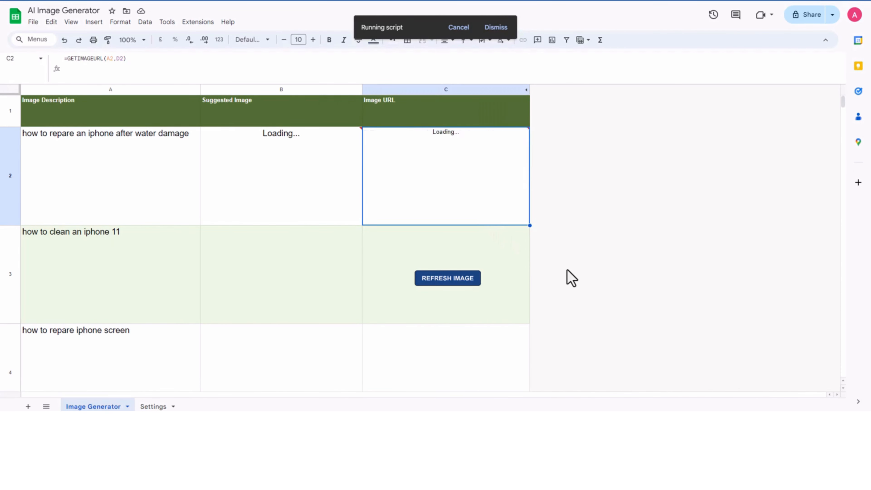
pyautogui.scroll(-3, 571, 279)
pyautogui.scroll(3, 571, 278)
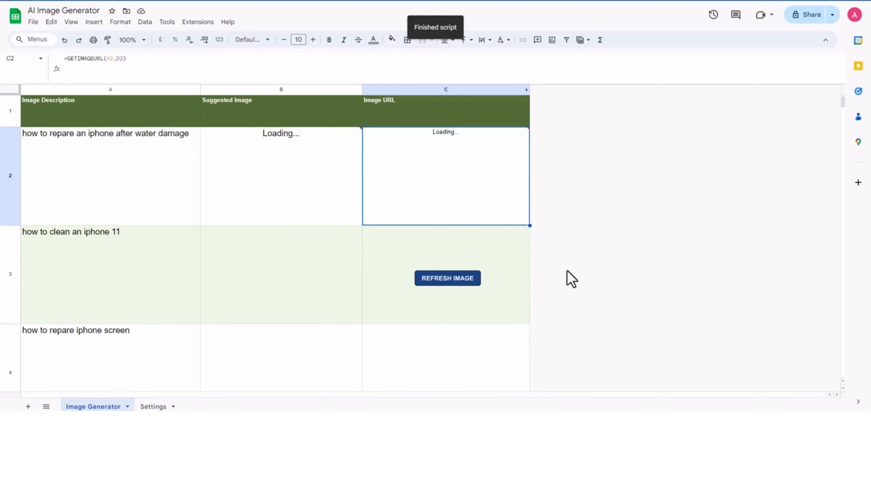
pyautogui.click(301, 217)
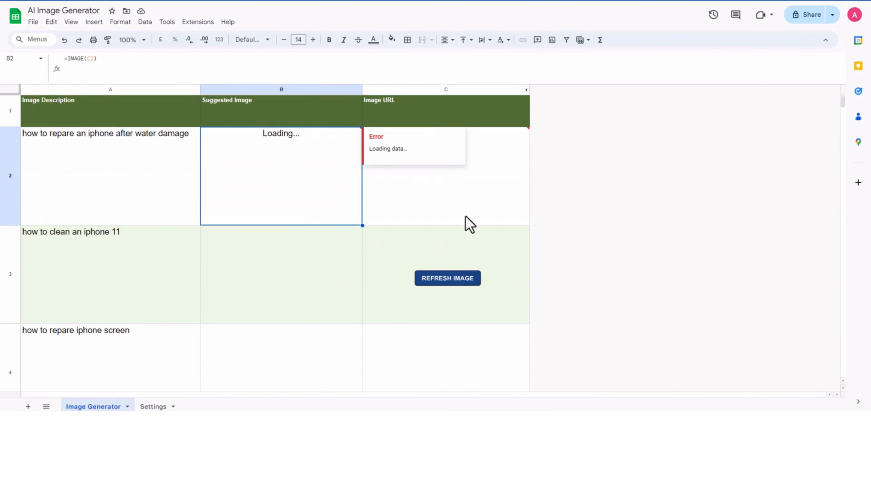
pyautogui.click(470, 220)
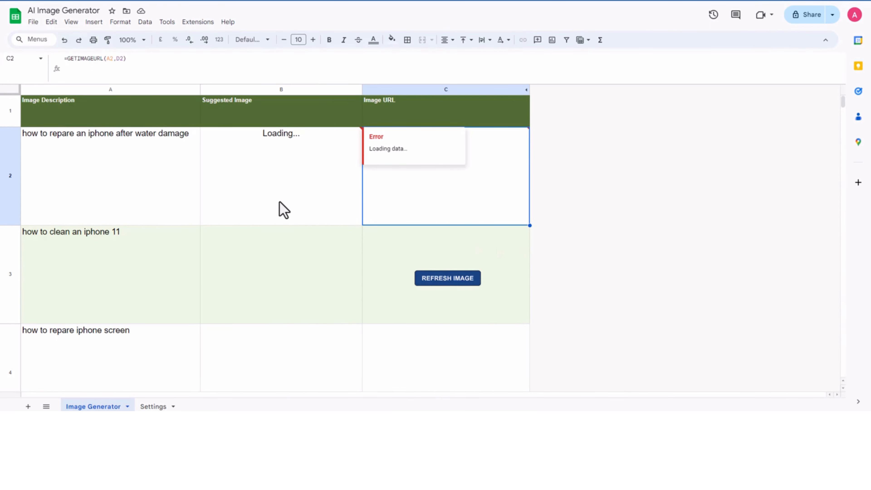
# Step: Fill the =IMAGE(C2) formula from B2 and the =GETIMAGEURL(A2,D2) formula from C2 down to row 4
pyautogui.click(271, 203)
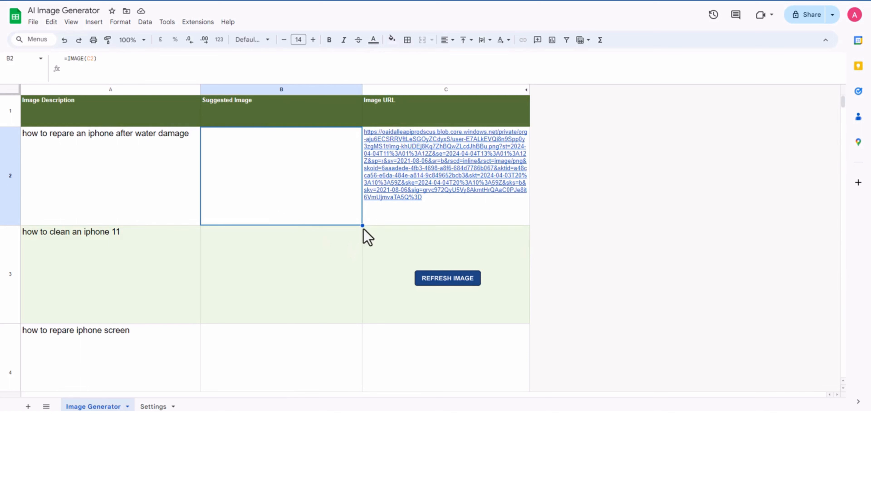
pyautogui.moveTo(362, 226); pyautogui.dragTo(330, 383)
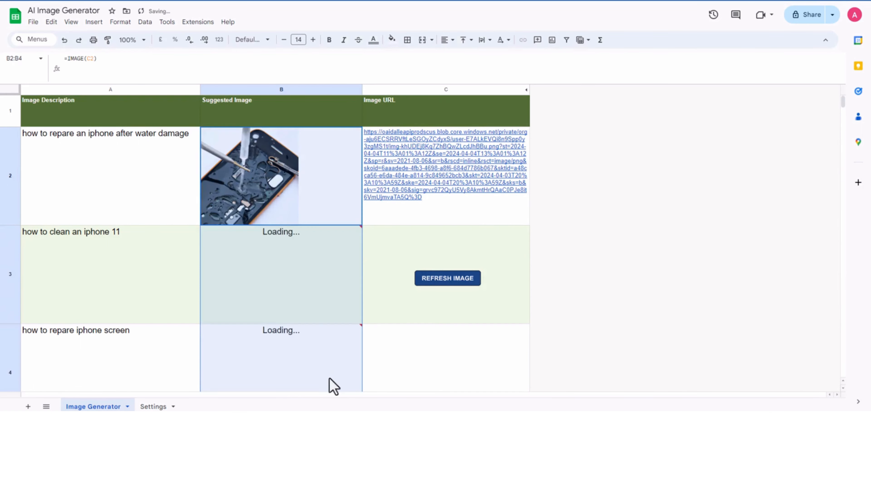
pyautogui.click(515, 215)
pyautogui.moveTo(530, 226); pyautogui.dragTo(488, 376)
pyautogui.click(677, 251)
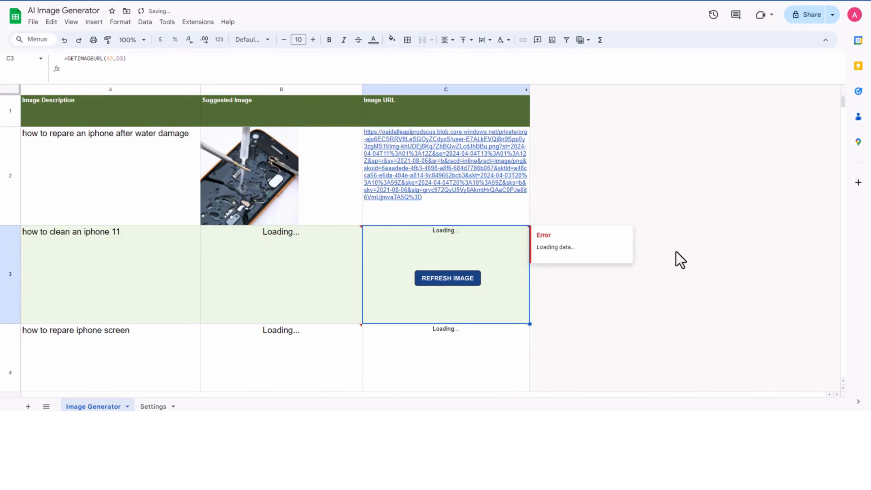
pyautogui.scroll(-1, 676, 252)
pyautogui.scroll(1, 641, 337)
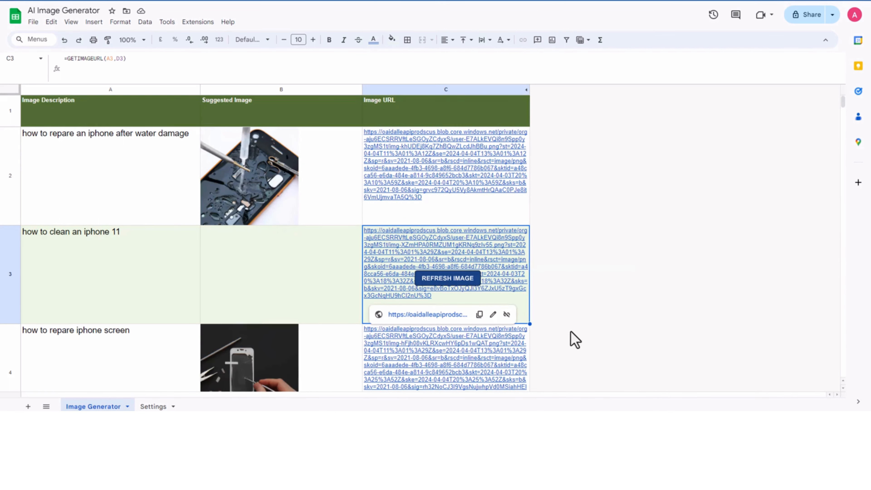
# Step: Copy the image URLs from C2:C4 of the Image Generator sheet into C2:C4 under Featured Image in Sheet2 of Untitled spreadsheet
pyautogui.scroll(-1, 575, 340)
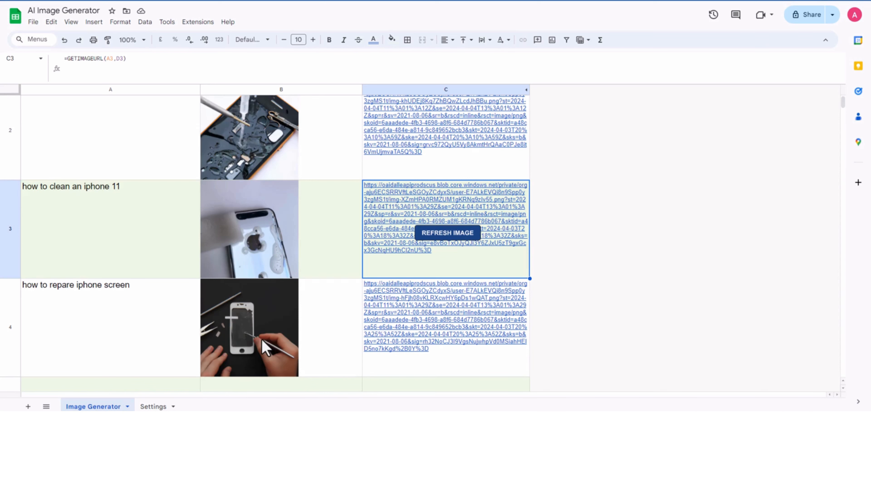
pyautogui.scroll(1, 270, 343)
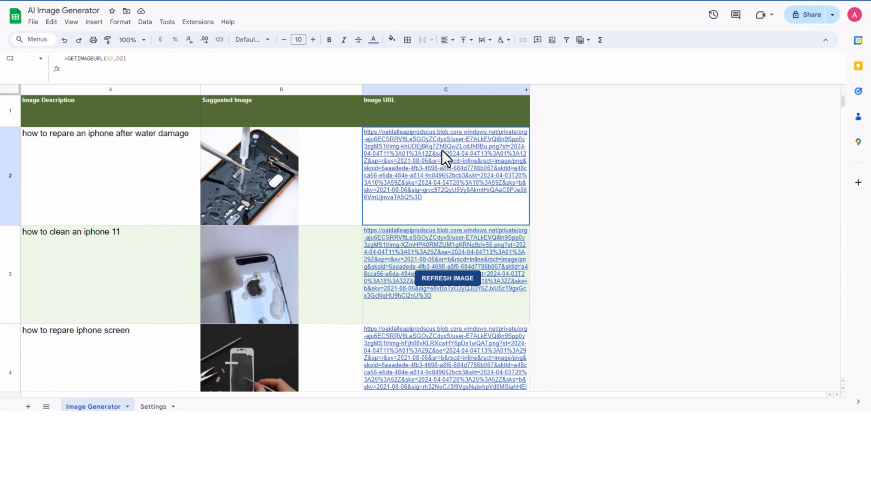
pyautogui.click(443, 161)
pyautogui.scroll(-1, 453, 185)
pyautogui.keyDown('shift'); pyautogui.click(441, 304); pyautogui.keyUp('shift')
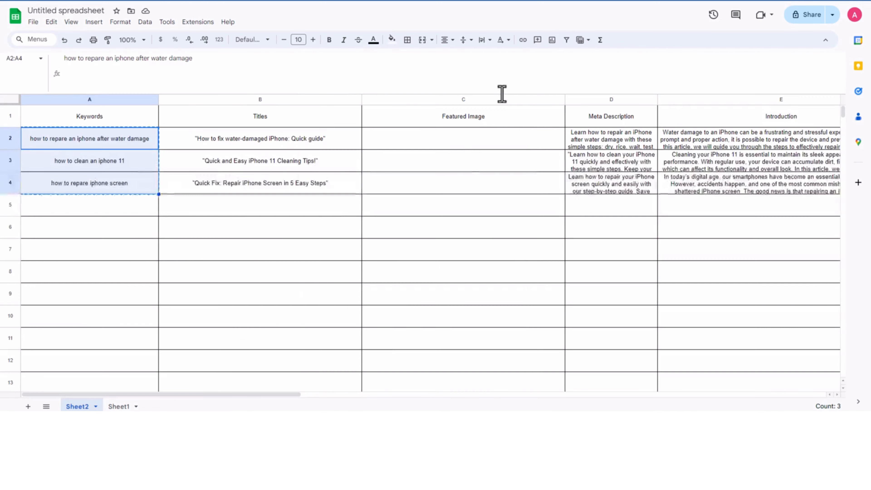
pyautogui.click(463, 151)
pyautogui.hotkey('ctrl', 'v')
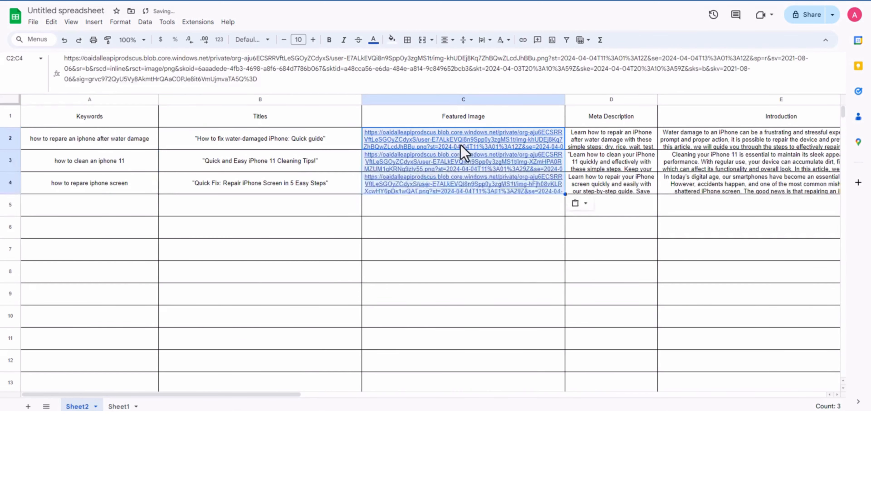
pyautogui.click(449, 228)
pyautogui.click(465, 146)
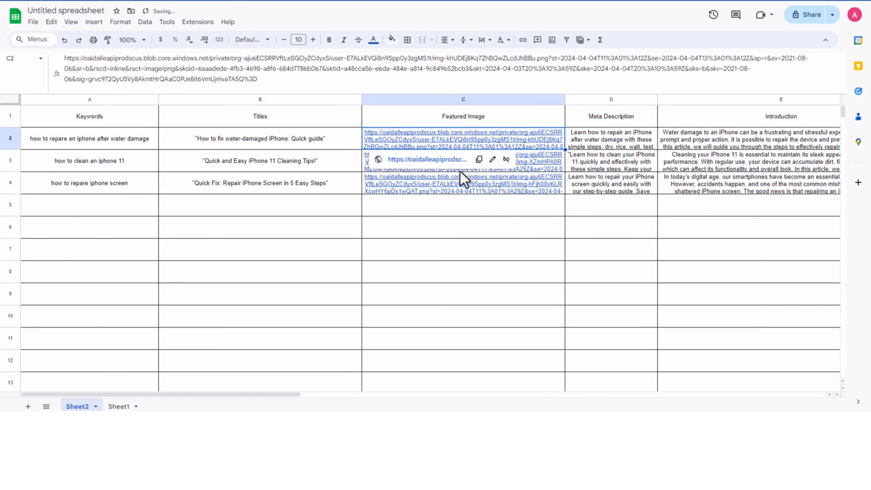
pyautogui.click(462, 193)
pyautogui.click(221, 288)
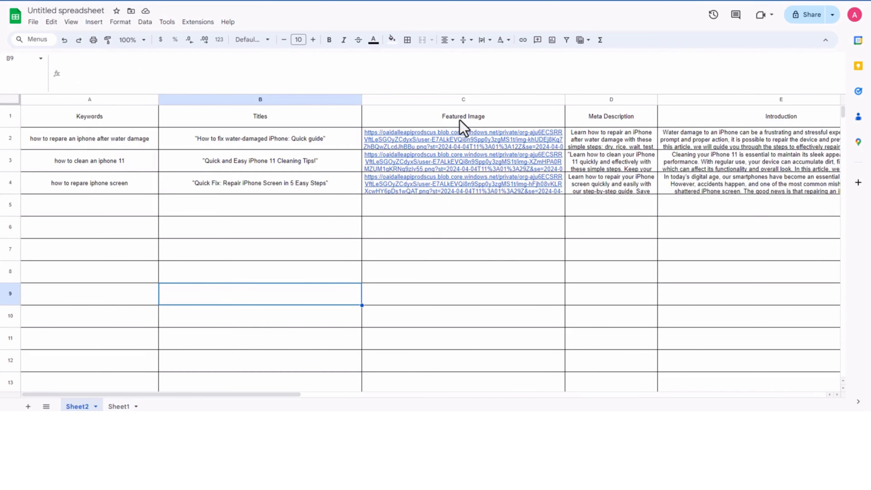
# Step: Rename the spreadsheet as data
pyautogui.moveTo(276, 395); pyautogui.dragTo(271, 413)
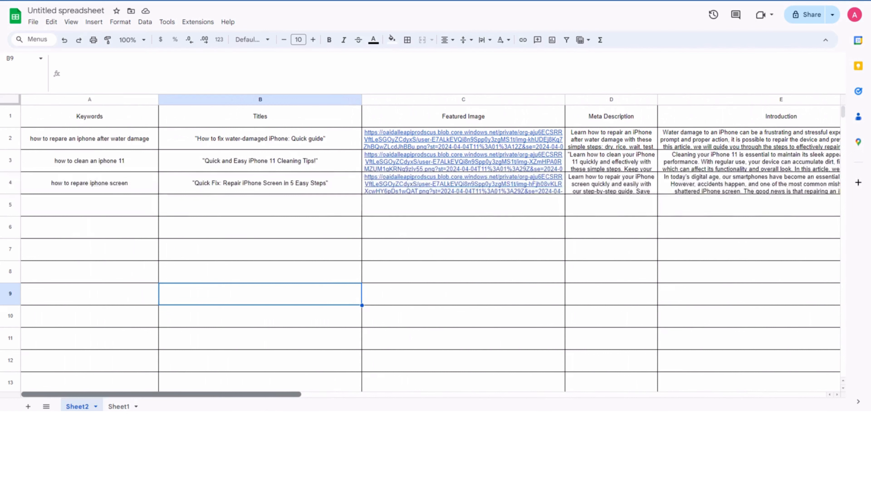
pyautogui.click(78, 10)
pyautogui.write('data')
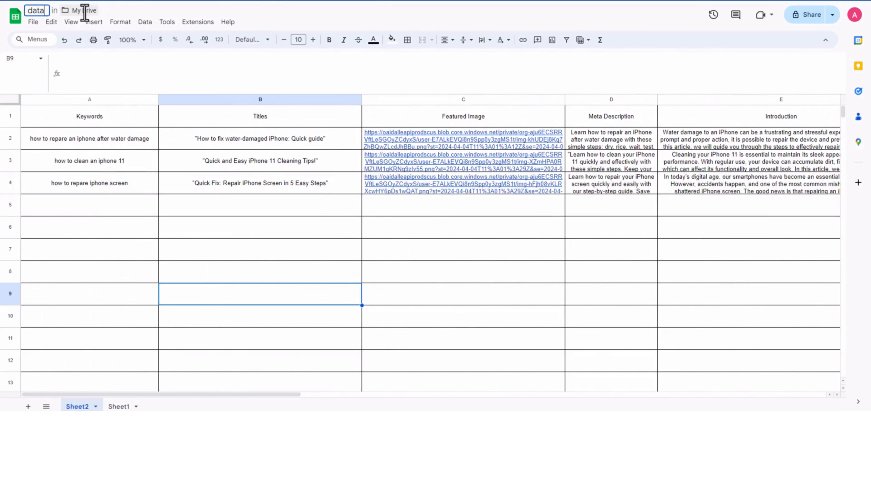
pyautogui.press('Return')
pyautogui.click(91, 206)
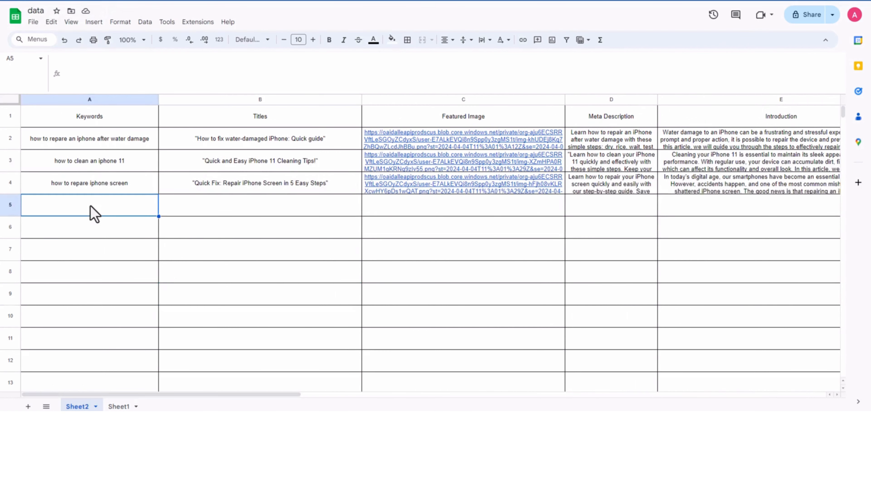
# Step: Download Sheet2 of the data spreadsheet as a comma-separated values (.csv) file
pyautogui.click(34, 22)
pyautogui.moveTo(128, 134)
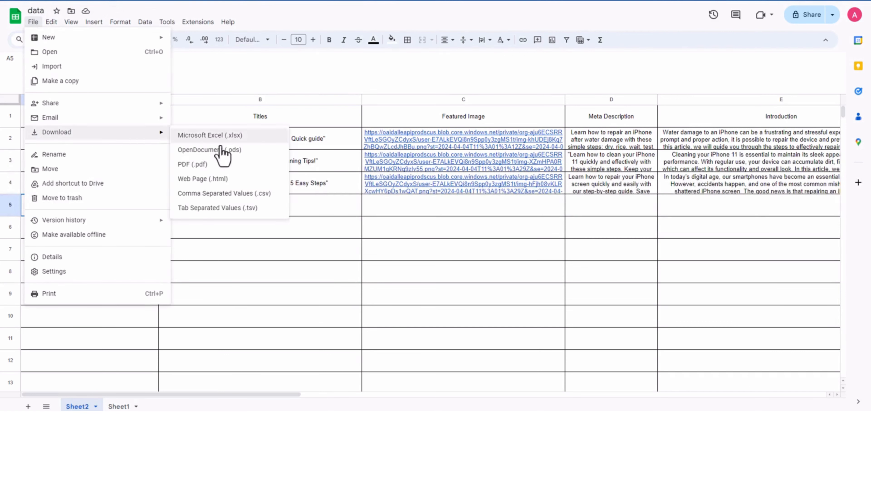
pyautogui.click(267, 201)
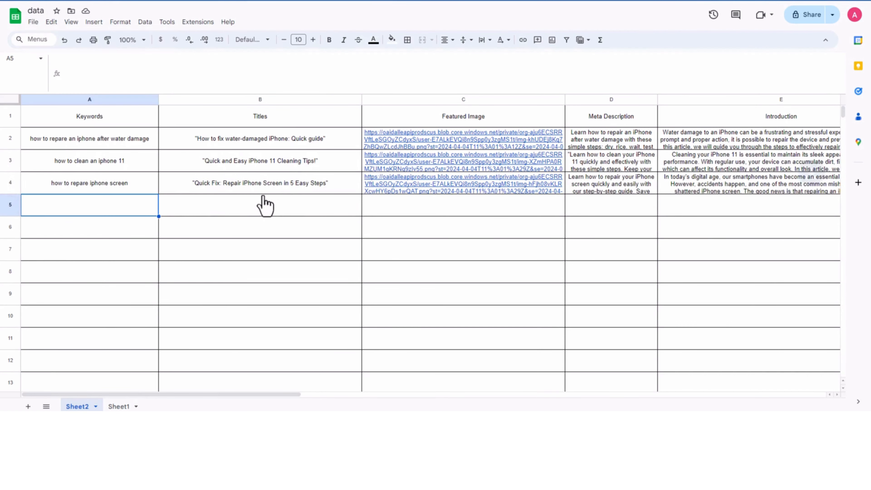
# Step: Switch to the WordPress dashboard and view the list of all posts
pyautogui.hotkey('ctrl', 'Tab')
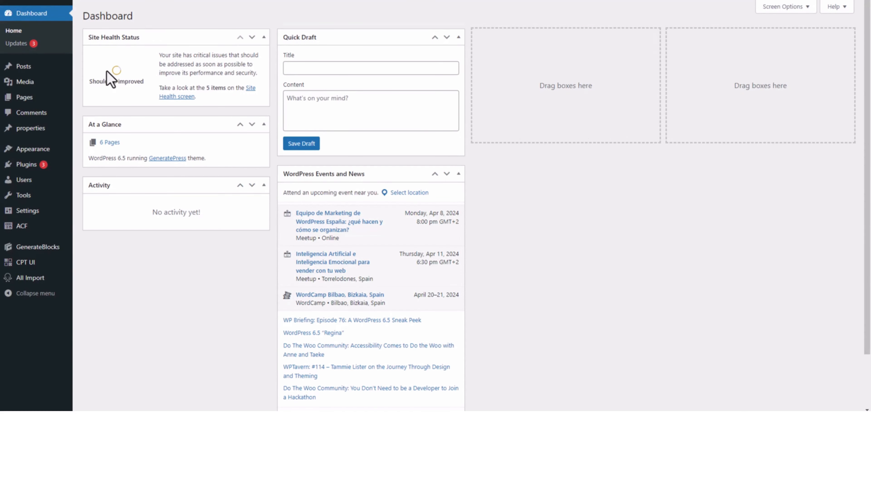
pyautogui.moveTo(27, 72)
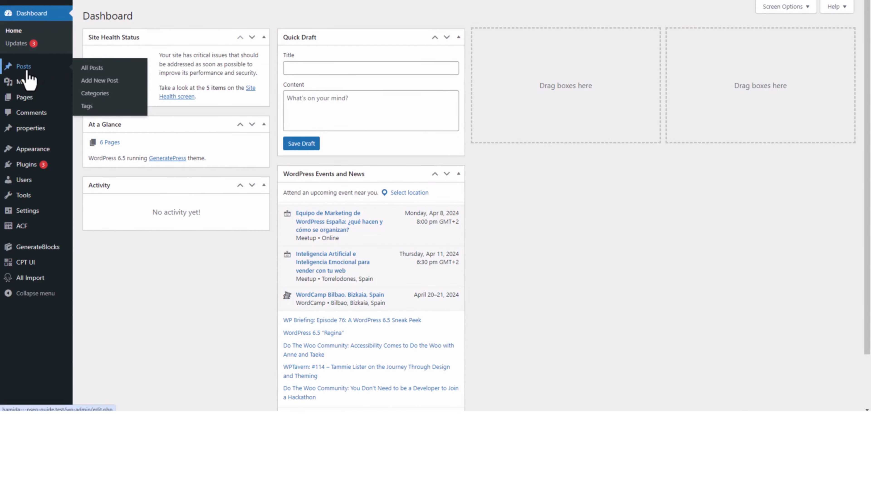
pyautogui.click(27, 73)
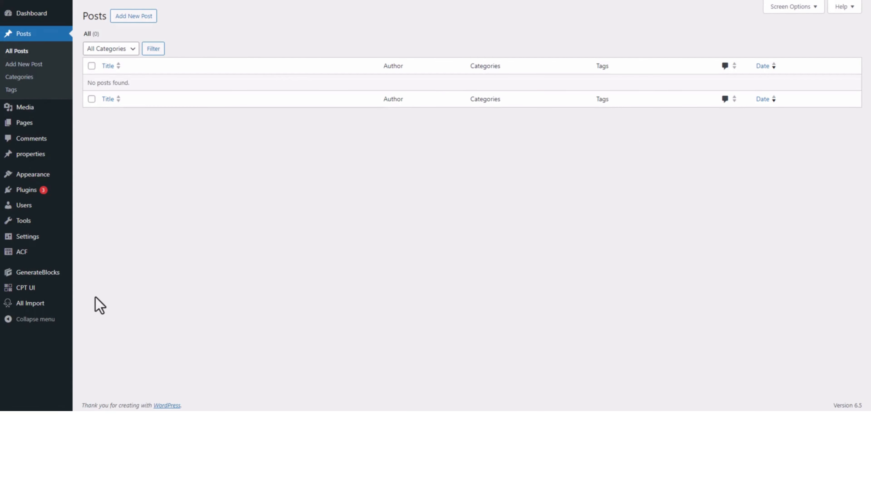
# Step: Start a new import in WP All Import and upload the file data - Sheet2.csv
pyautogui.moveTo(29, 307)
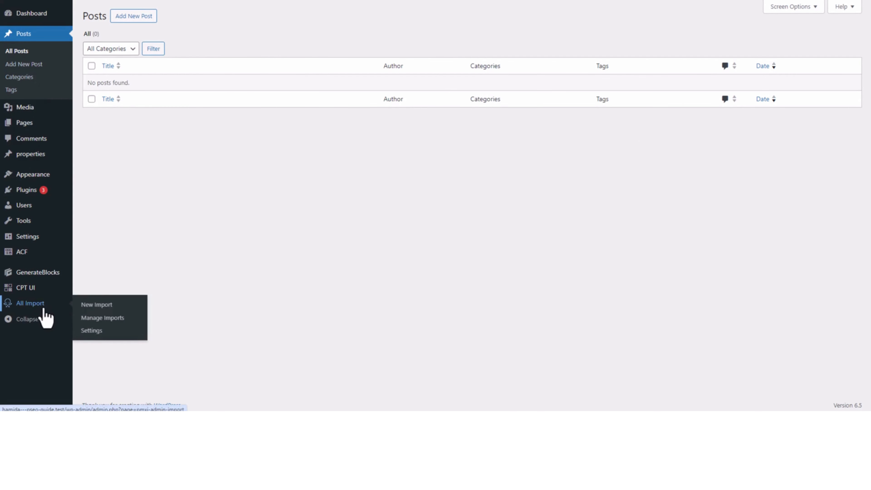
pyautogui.click(111, 308)
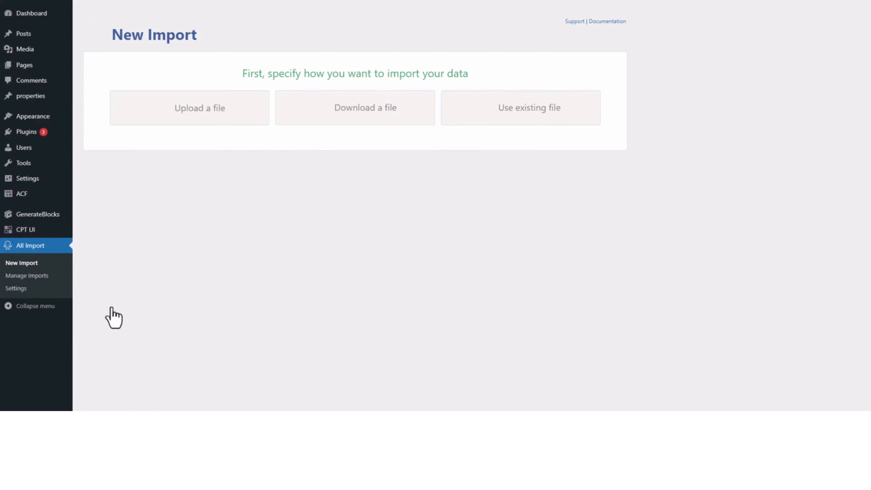
pyautogui.click(213, 127)
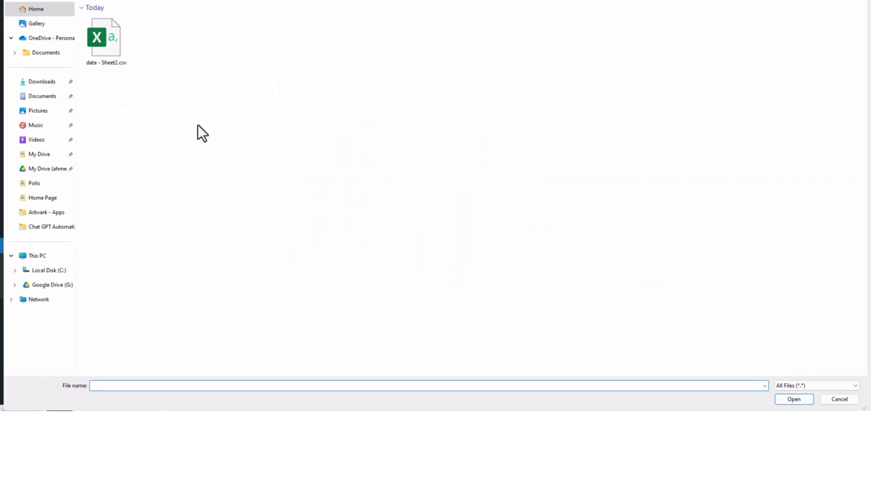
pyautogui.doubleClick(111, 61)
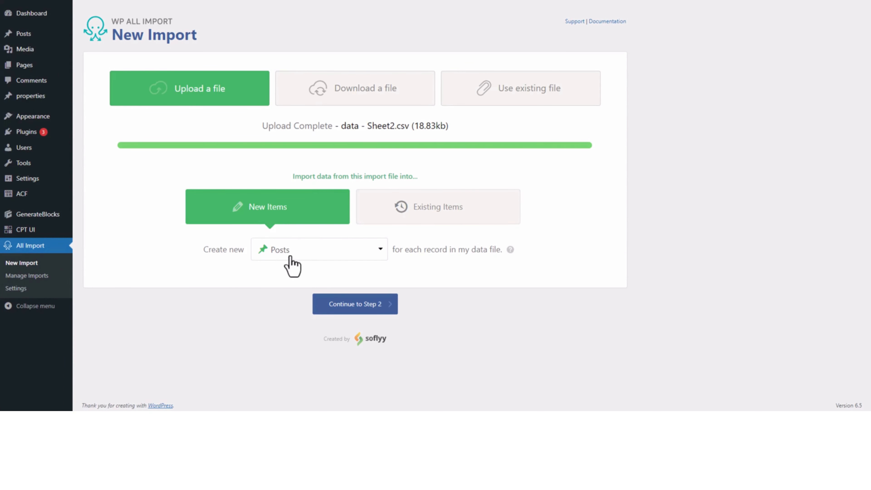
# Step: Continue the import as new Posts to the field mapping and set the post title to the titles element
pyautogui.click(366, 311)
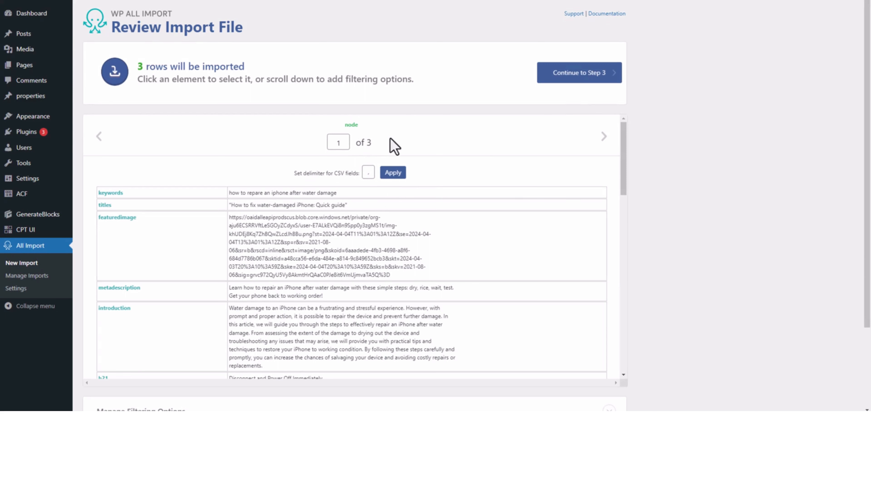
pyautogui.click(596, 77)
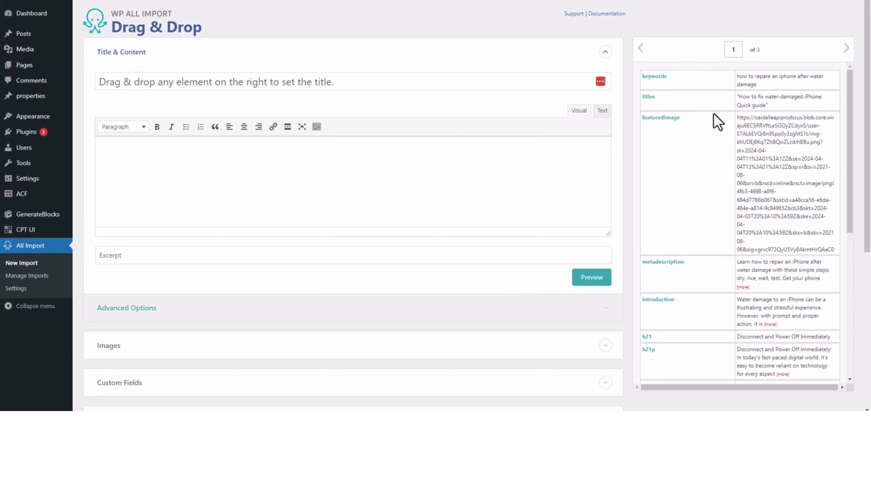
pyautogui.moveTo(649, 99); pyautogui.dragTo(138, 85)
# Step: Expand the image settings and set the featuredimage element as the URL for images hosted elsewhere
pyautogui.scroll(-5, 209, 166)
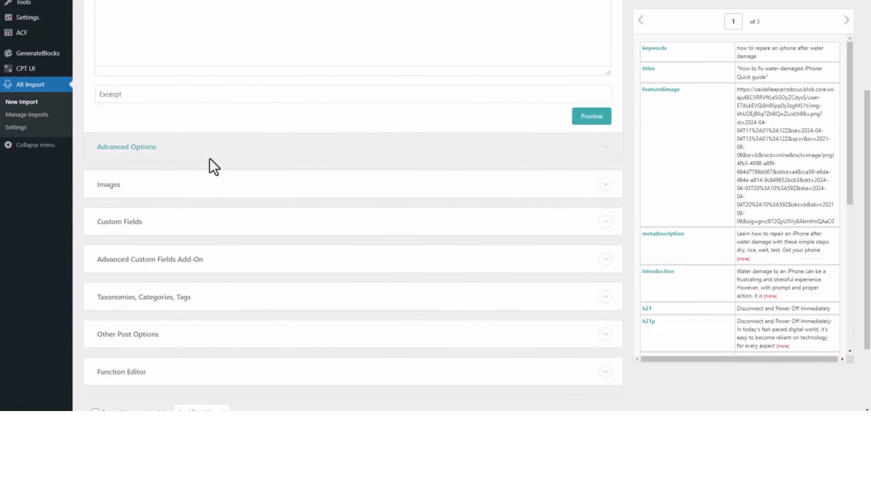
pyautogui.click(159, 170)
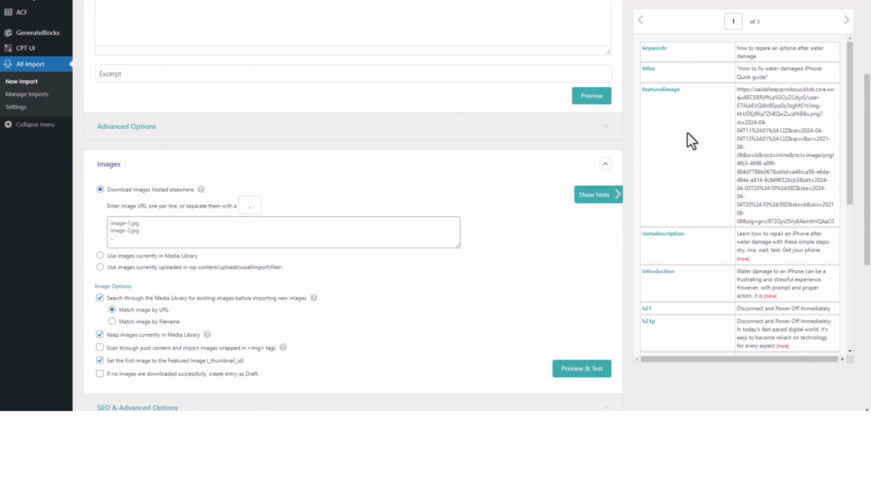
pyautogui.moveTo(659, 101); pyautogui.dragTo(154, 236)
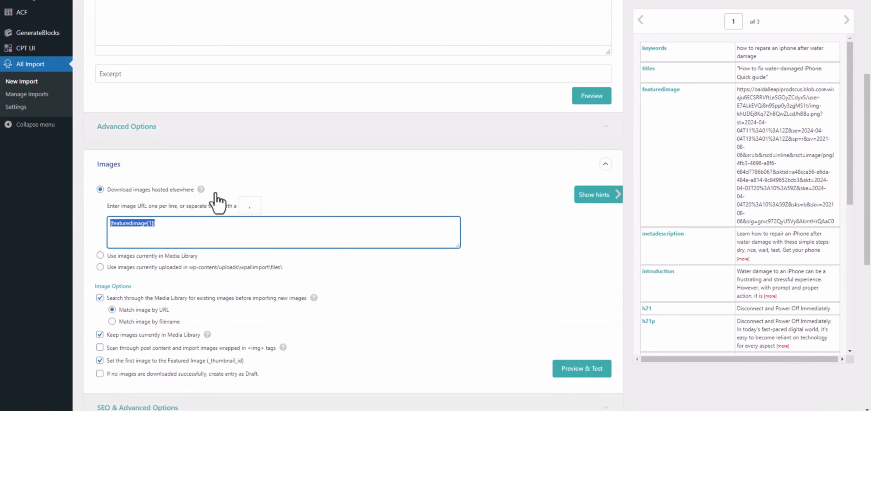
# Step: Examine the import's taxonomy, category and tag settings and its other post options, including status, dates, author and page template
pyautogui.scroll(-6, 443, 225)
pyautogui.scroll(-3, 435, 226)
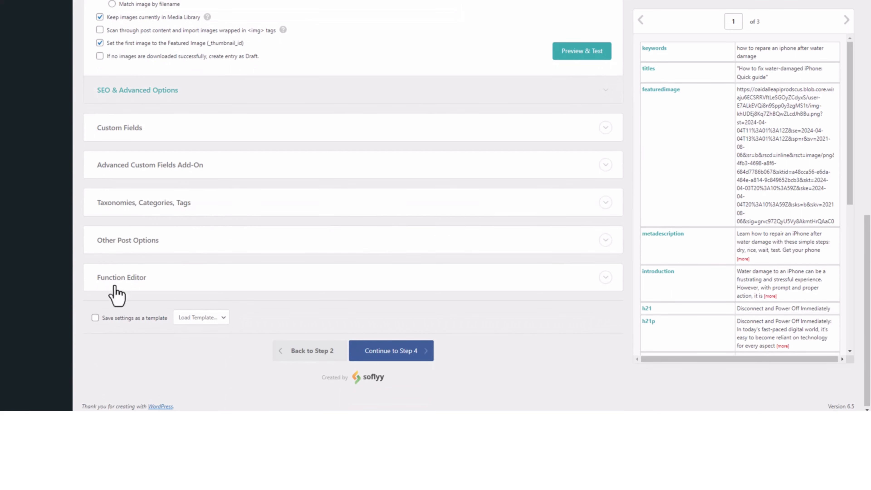
pyautogui.click(158, 215)
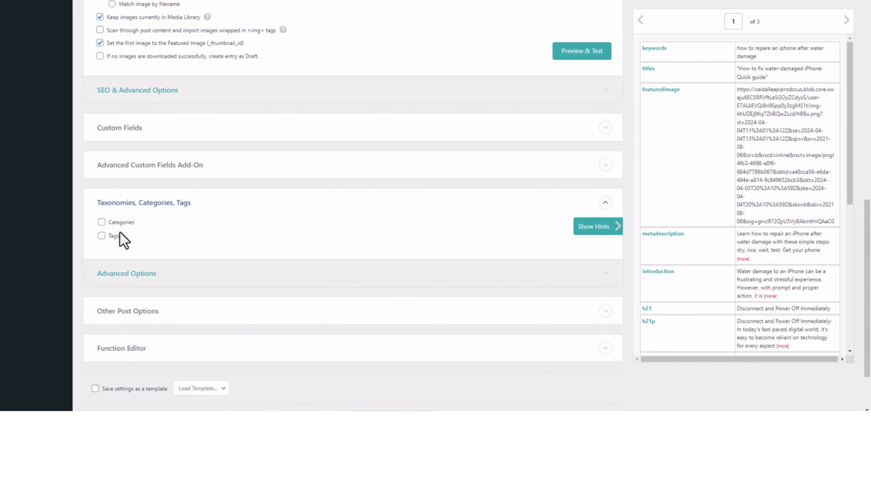
pyautogui.scroll(-2, 127, 266)
pyautogui.click(146, 244)
pyautogui.scroll(-5, 159, 251)
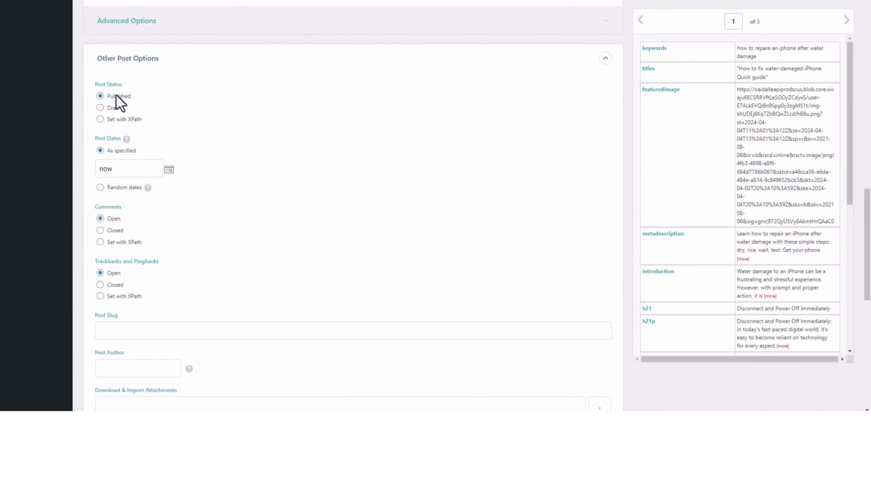
pyautogui.scroll(-5, 171, 219)
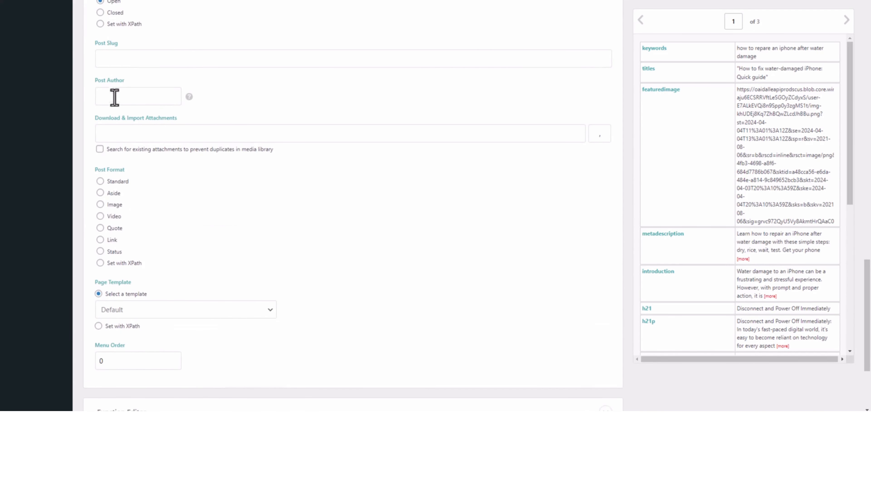
pyautogui.scroll(-4, 165, 192)
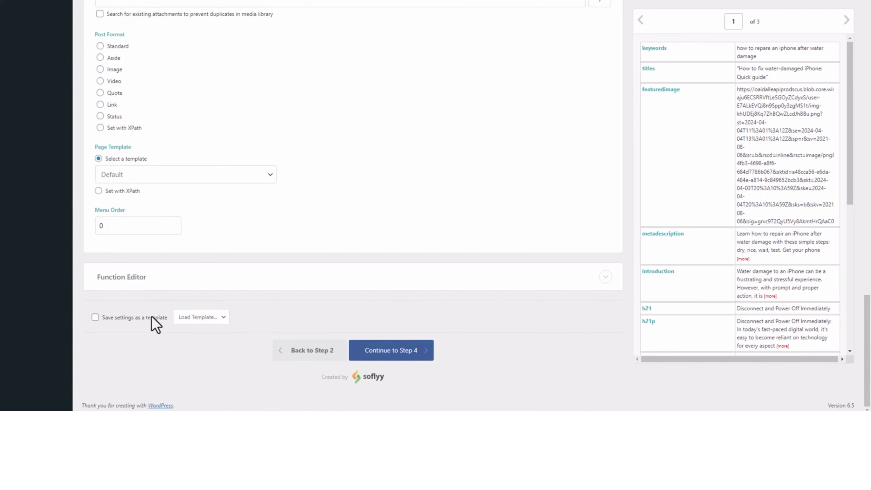
# Step: Enable saving the import settings as a template and name it pse
pyautogui.click(129, 317)
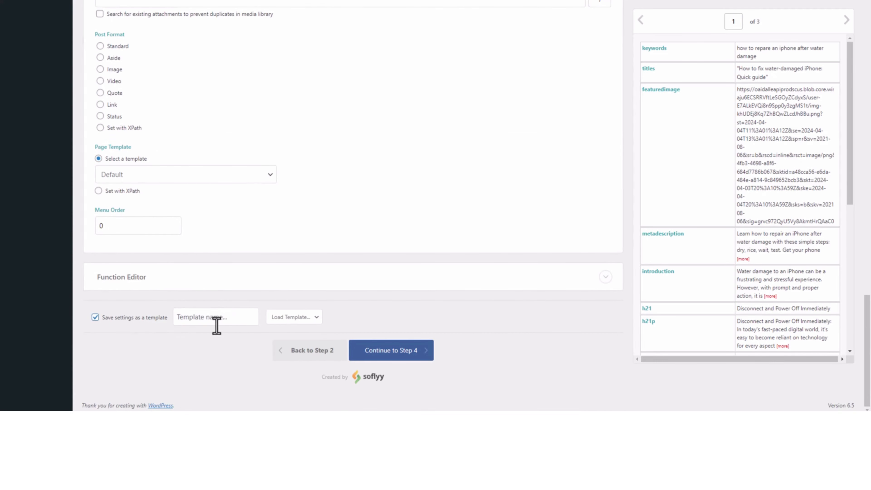
pyautogui.click(207, 317)
pyautogui.write('pseo')
# Step: Switch the post content editor to text mode and insert the introduction element
pyautogui.scroll(15, 240, 319)
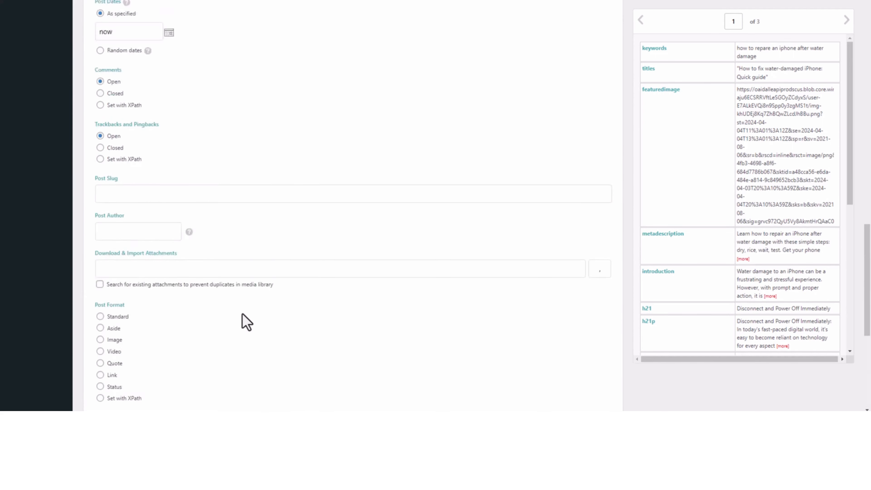
pyautogui.scroll(15, 266, 291)
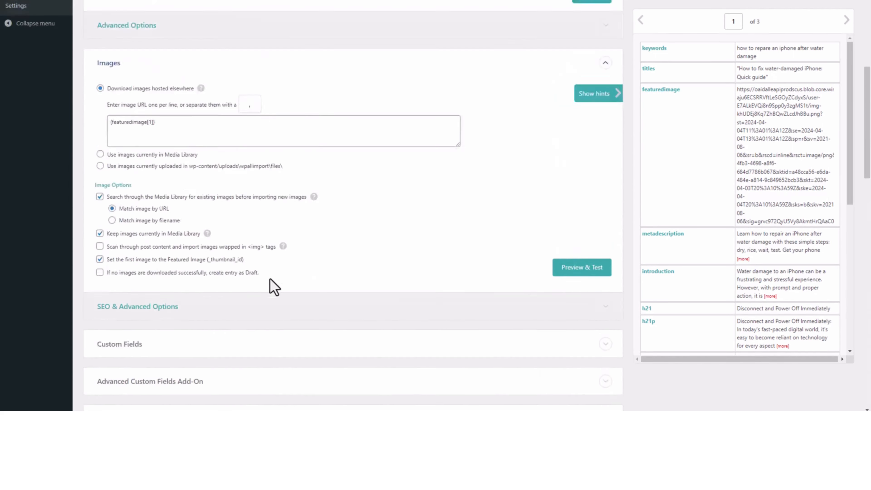
pyautogui.scroll(1, 286, 290)
pyautogui.click(603, 110)
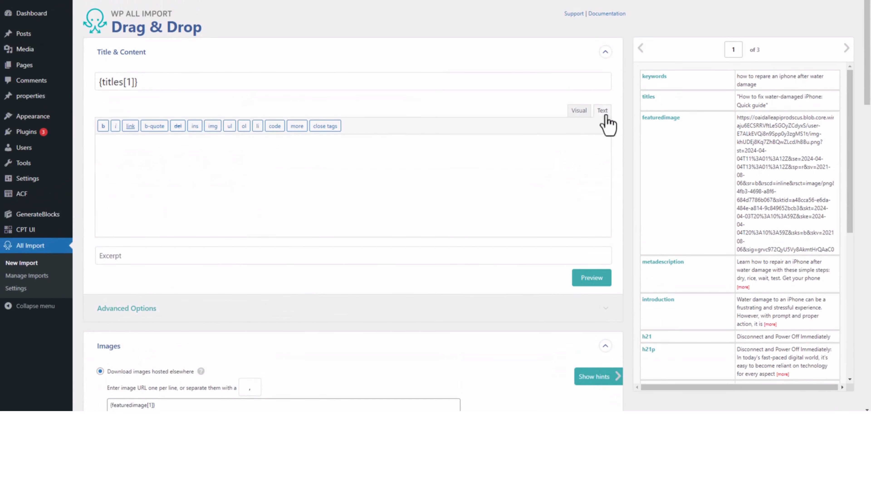
pyautogui.click(141, 154)
pyautogui.moveTo(657, 300); pyautogui.dragTo(154, 169)
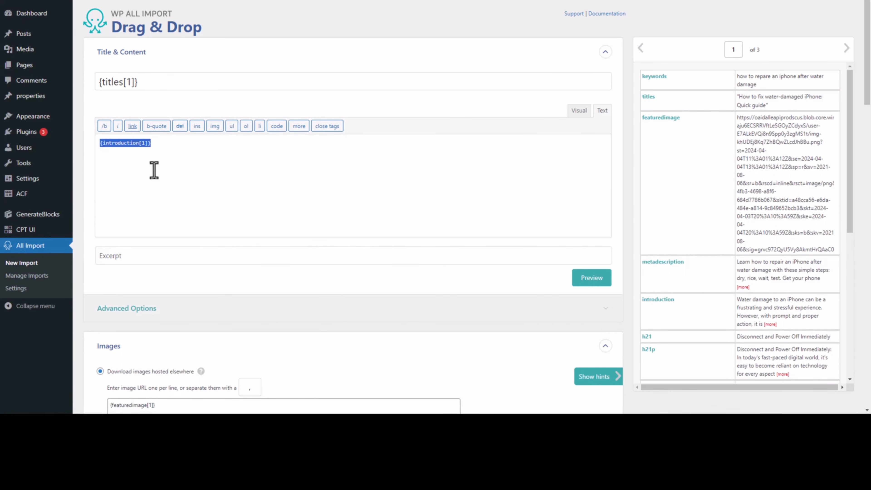
# Step: Below the introduction, add a <br></br> line and the {h21[1]} element wrapped in <h2> heading tags
pyautogui.click(200, 166)
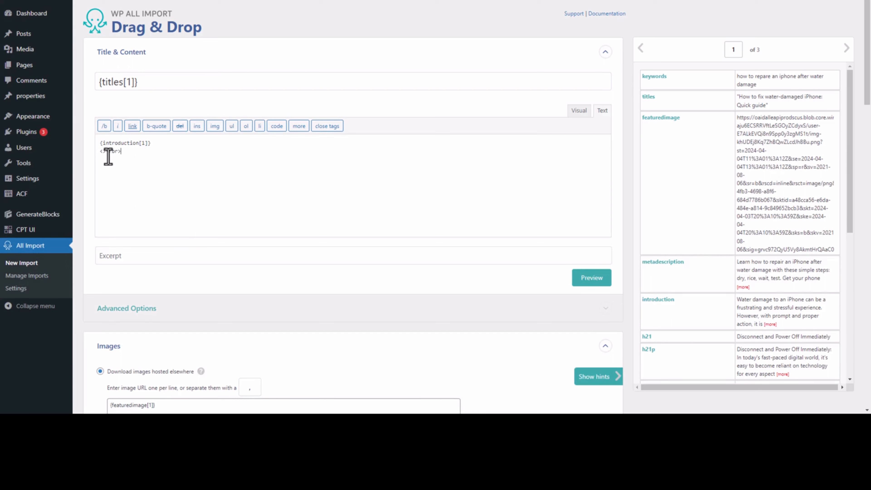
pyautogui.write('br')
pyautogui.moveTo(647, 340); pyautogui.dragTo(112, 160)
pyautogui.click(182, 166)
# Step: Copy the <br></br> line and paste it on a new line below the {h21[1]} heading
pyautogui.moveTo(129, 152); pyautogui.dragTo(88, 158)
pyautogui.hotkey('ctrl', 'c')
pyautogui.click(126, 171)
pyautogui.press('Return')
pyautogui.hotkey('ctrl', 'v')
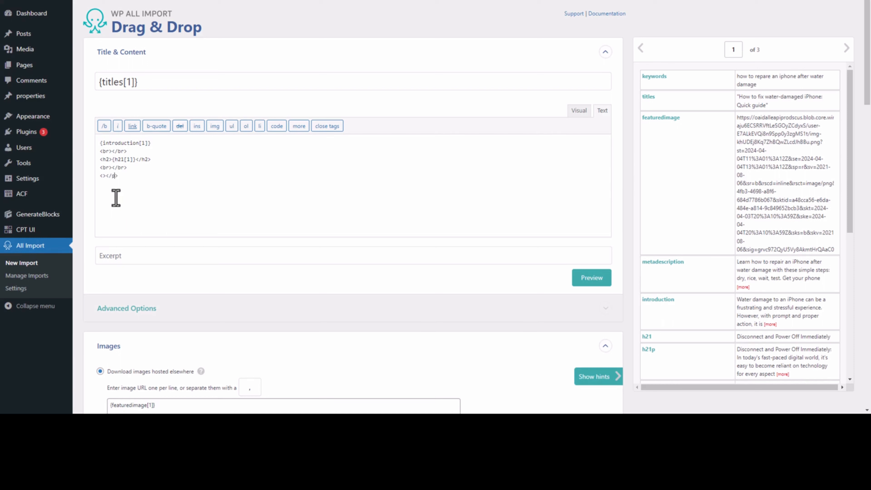
# Step: Add the {h21p[1]} element wrapped in <p> paragraph tags at the end of the content
pyautogui.click(103, 175)
pyautogui.write('p')
pyautogui.moveTo(651, 354); pyautogui.dragTo(107, 176)
# Step: Preview the title and content of the first record, checking the spacing around the heading, and dismiss the preview
pyautogui.click(588, 281)
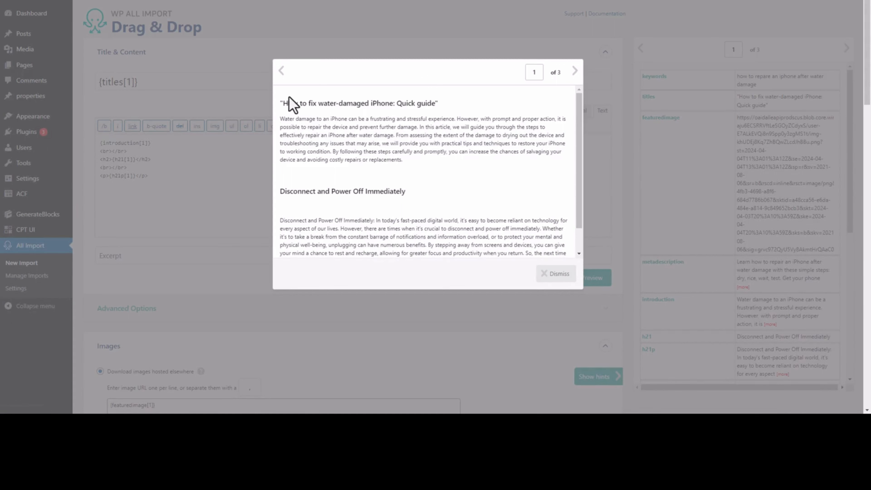
pyautogui.scroll(-1, 338, 160)
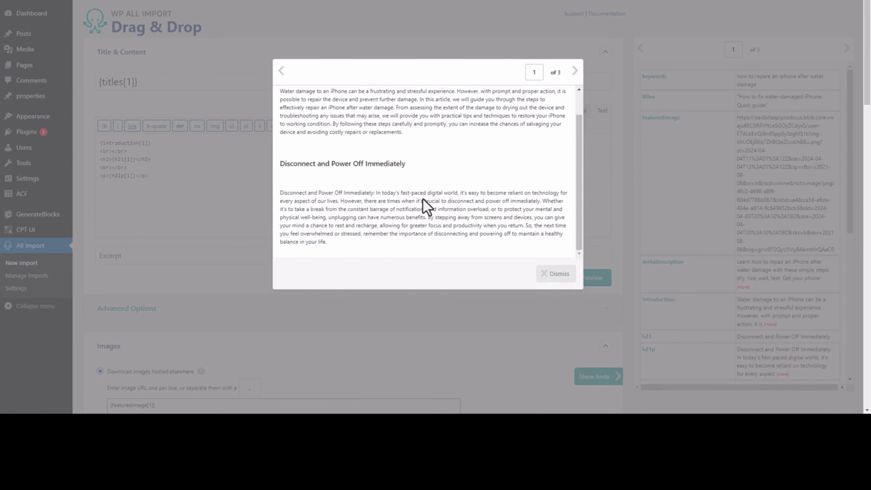
pyautogui.click(567, 277)
# Step: Delete the <br></br> line between the {h21[1]} heading and the {h21p[1]} paragraph
pyautogui.moveTo(127, 168); pyautogui.dragTo(103, 167)
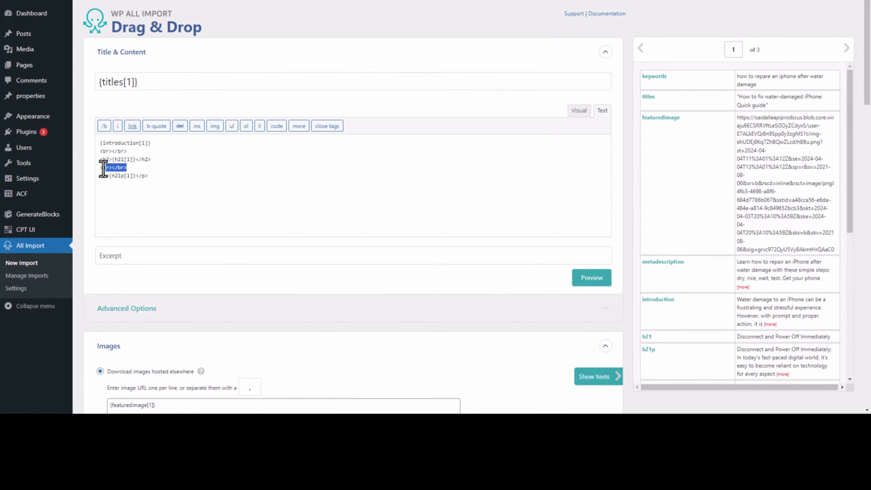
pyautogui.press('BackSpace')
pyautogui.press('BackSpace')
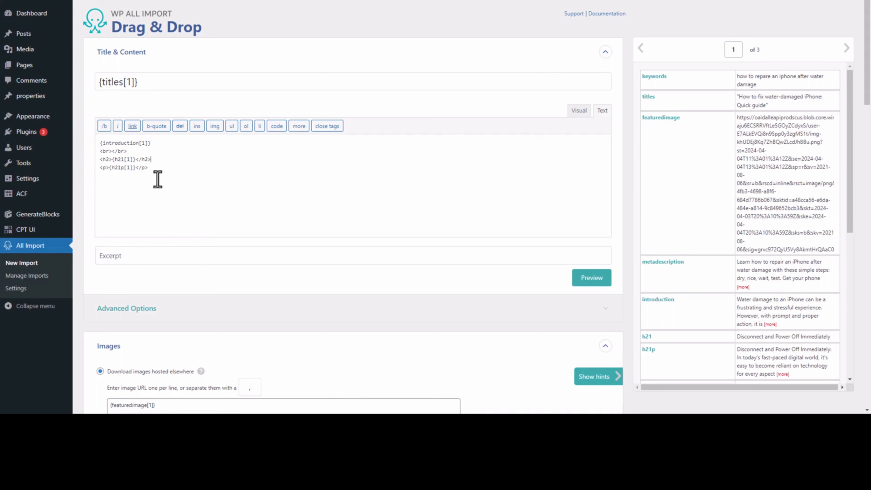
# Step: Add a <br></br> line below the {h21p[1]} paragraph, copied from the break after the introduction
pyautogui.moveTo(156, 170); pyautogui.dragTo(84, 161)
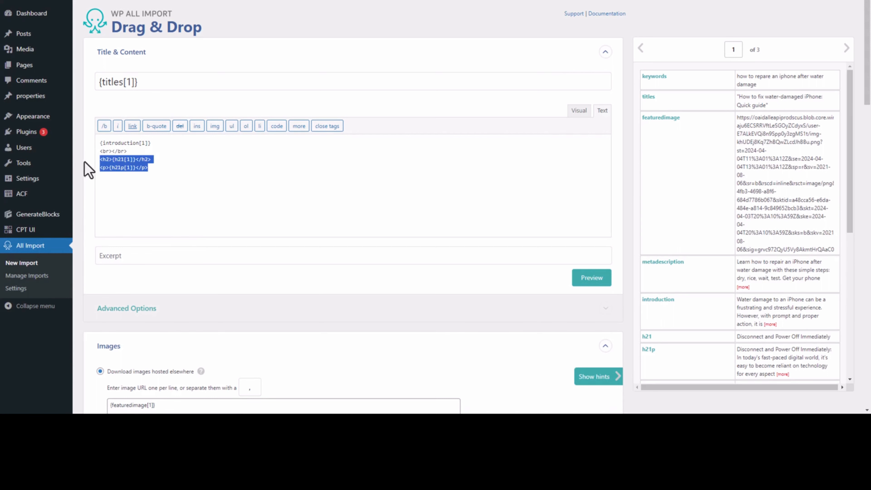
pyautogui.click(159, 173)
pyautogui.moveTo(127, 151); pyautogui.dragTo(101, 151)
pyautogui.click(164, 171)
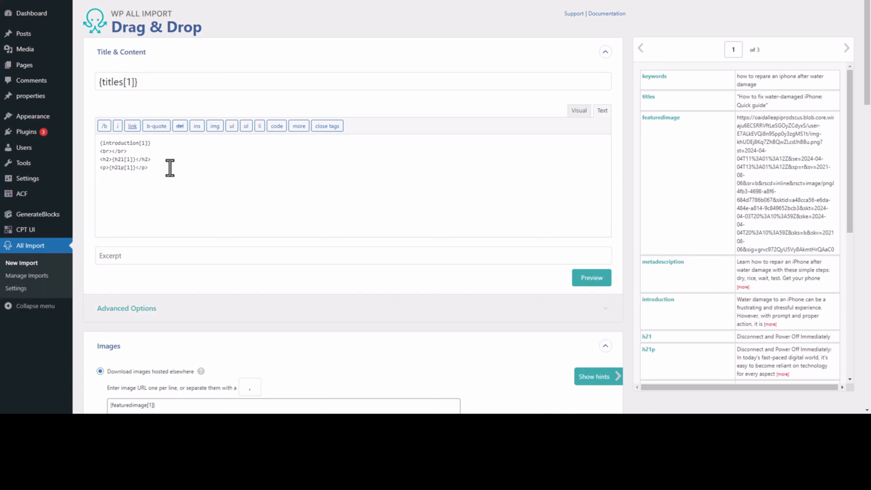
pyautogui.press('Return')
pyautogui.hotkey('ctrl', 'v')
# Step: Duplicate the h21 heading, paragraph and break block twice, renumbering the copies to {h22[1]}/{h22p[1]} and {h23[1]}/{h23p[1]}
pyautogui.moveTo(138, 178); pyautogui.dragTo(79, 170)
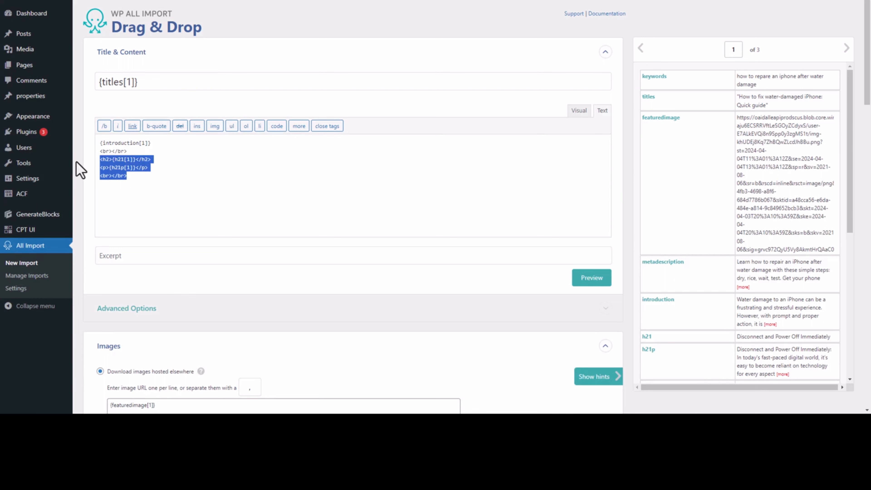
pyautogui.click(133, 180)
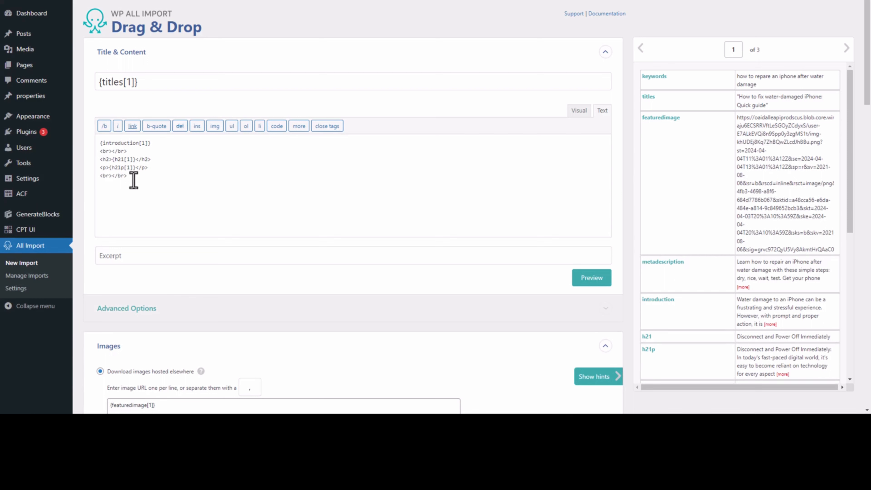
pyautogui.hotkey('ctrl', 'v')
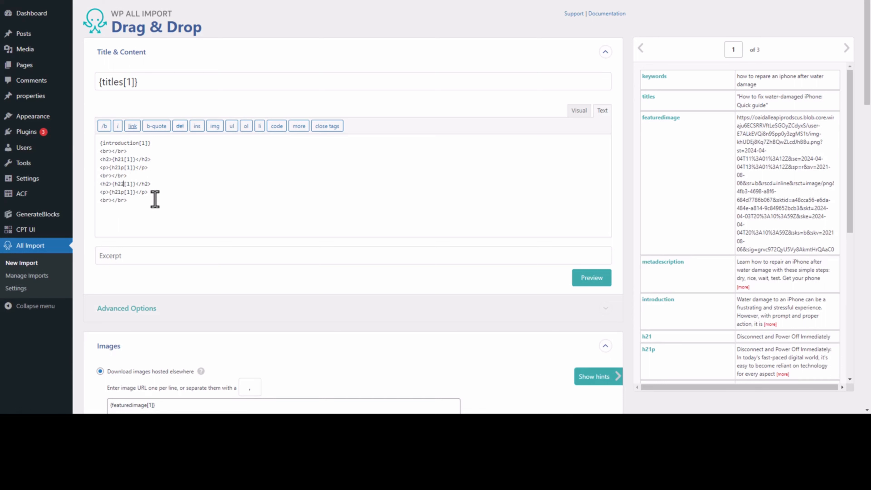
pyautogui.click(121, 193)
pyautogui.hotkey('ctrl', 'v')
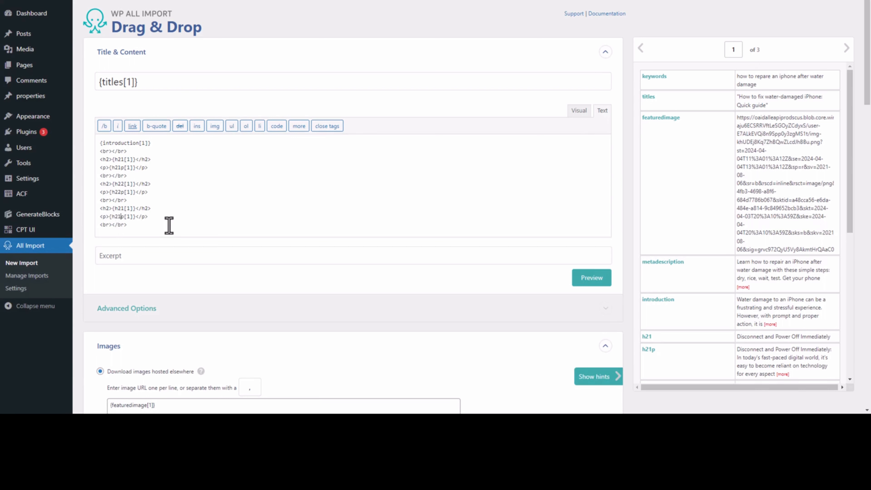
pyautogui.write('3')
# Step: Add another copy of the heading, paragraph and break block below the third section, using {h24[1]} and {h24p[1]}
pyautogui.scroll(-1, 187, 222)
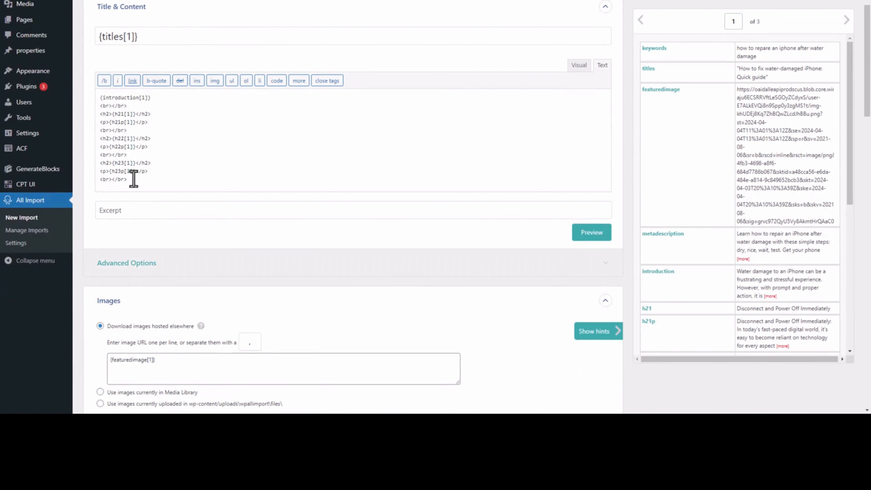
pyautogui.click(137, 179)
pyautogui.press('Return')
pyautogui.hotkey('ctrl', 'v')
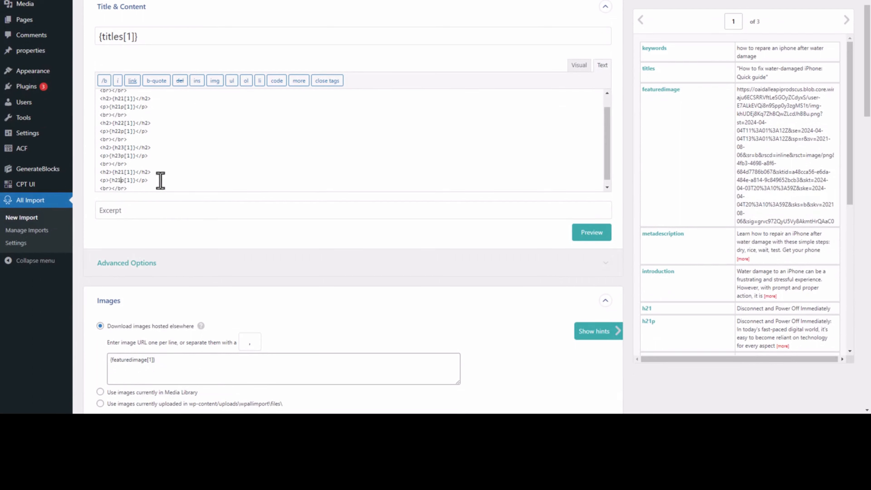
pyautogui.press('BackSpace')
pyautogui.write('4')
# Step: Add two more copies of the block at the end of the content, renumbered to {h25[1]}/{h25p[1]} and {h26[1]}/{h26p[1]}
pyautogui.scroll(-1, 149, 176)
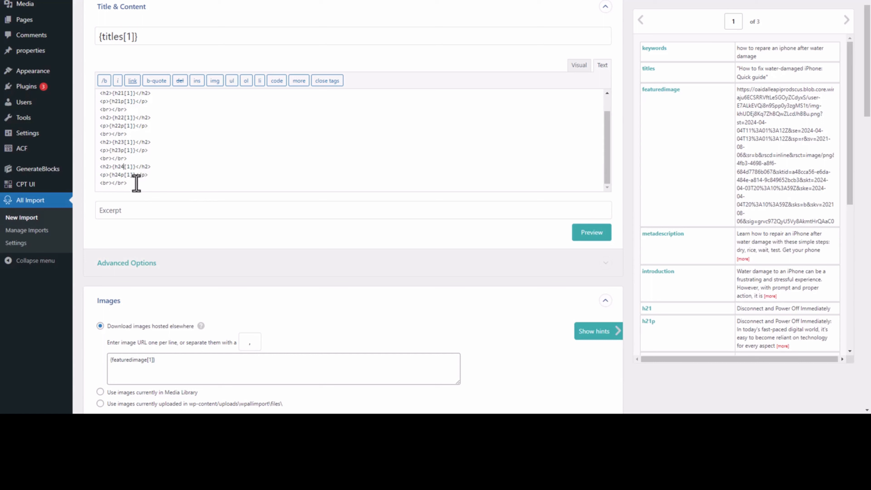
pyautogui.hotkey('ctrl', 'v')
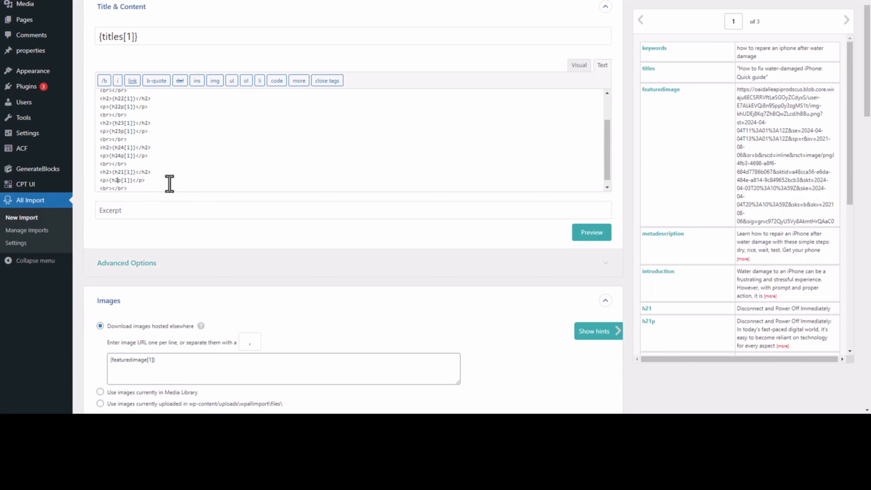
pyautogui.click(124, 173)
pyautogui.hotkey('ctrl', 'v')
pyautogui.click(123, 173)
# Step: Add the {conclusion[1]} element wrapped in <p> tags on a new line below the last break
pyautogui.click(143, 187)
pyautogui.press('Return')
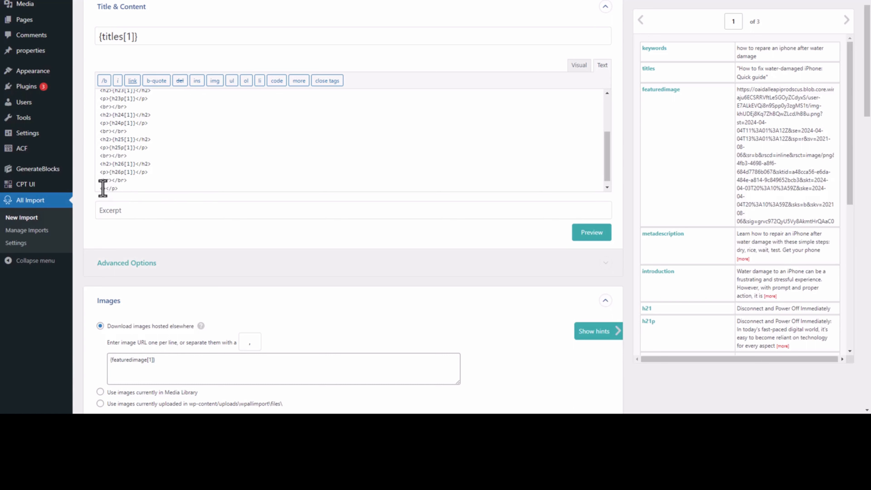
pyautogui.write('p')
pyautogui.scroll(-6, 681, 259)
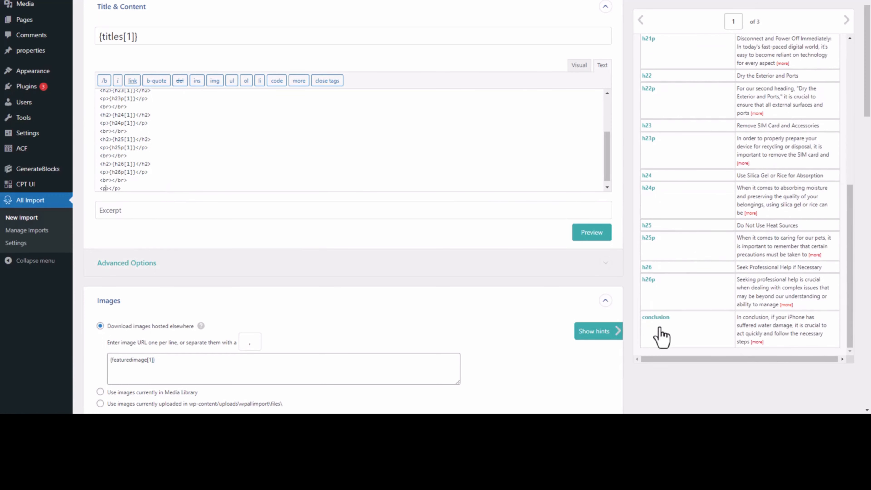
pyautogui.moveTo(654, 321); pyautogui.dragTo(110, 187)
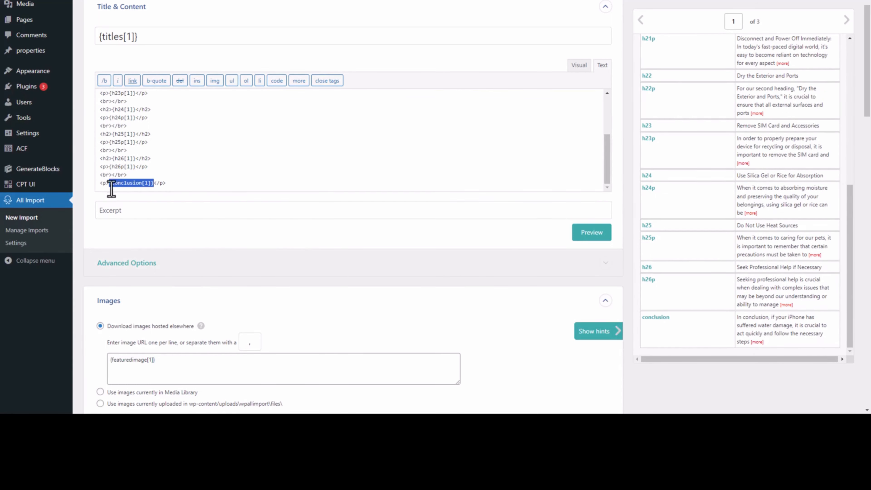
pyautogui.click(195, 183)
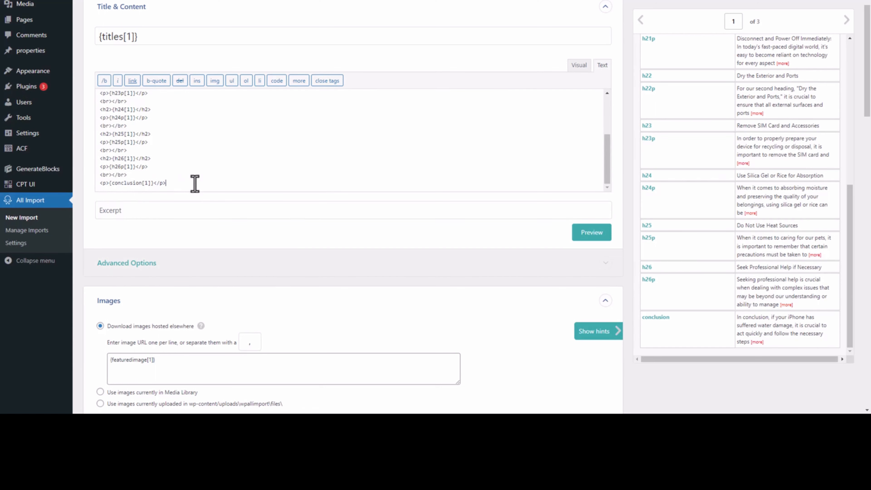
# Step: Preview the first record's content, check the sections through to the conclusion, and dismiss the preview
pyautogui.scroll(-10, 216, 191)
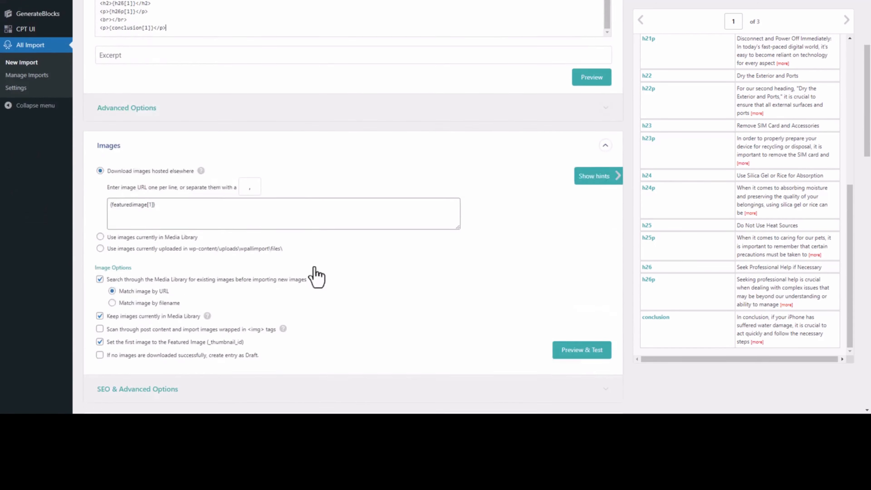
pyautogui.scroll(-15, 664, 331)
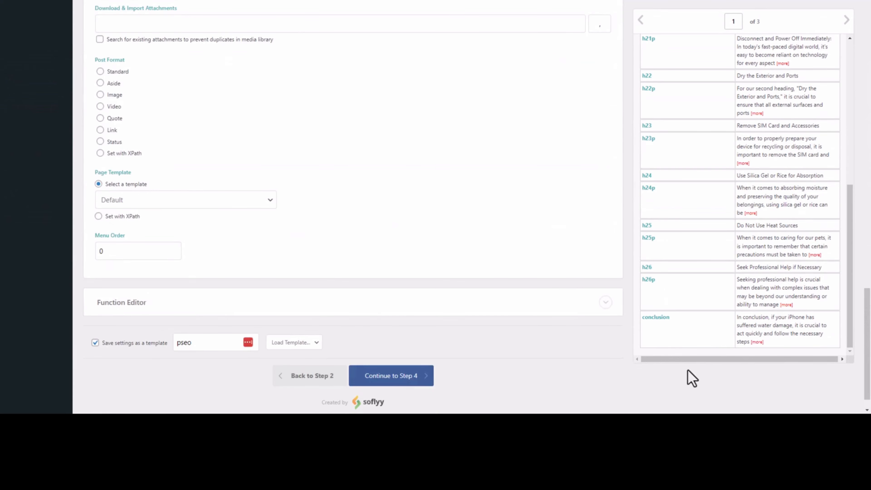
pyautogui.scroll(13, 688, 375)
pyautogui.scroll(15, 603, 240)
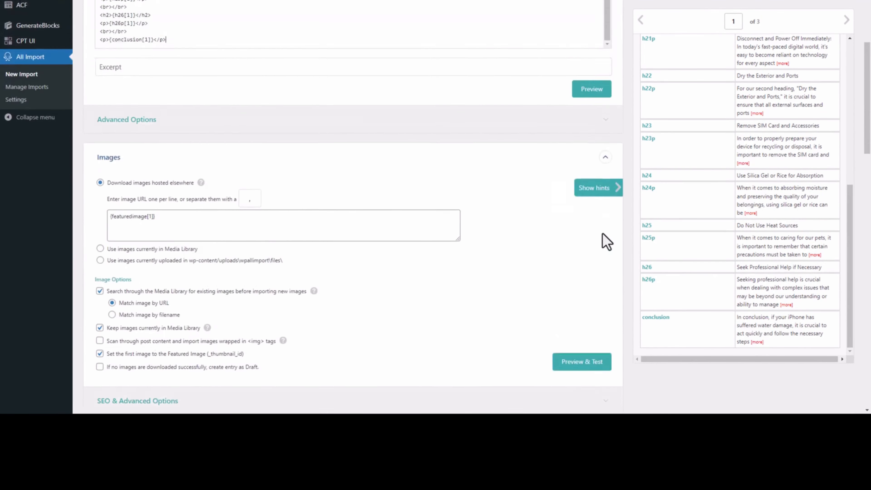
pyautogui.click(587, 236)
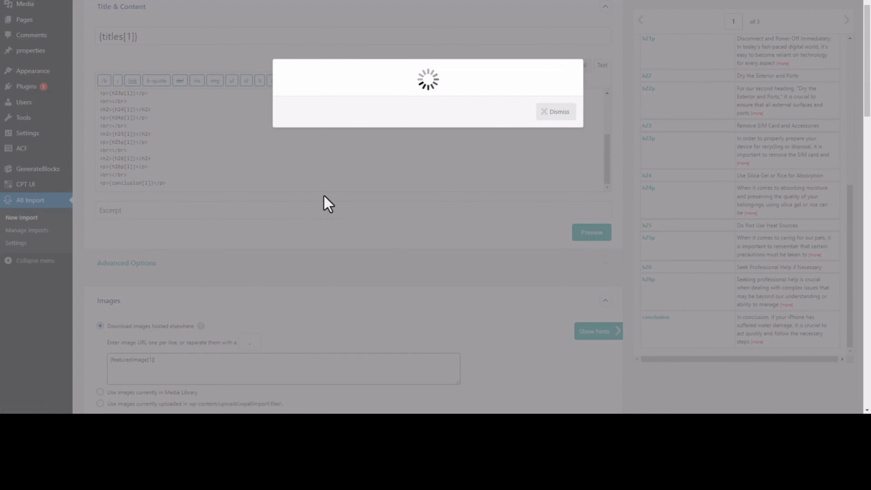
pyautogui.scroll(-12, 335, 205)
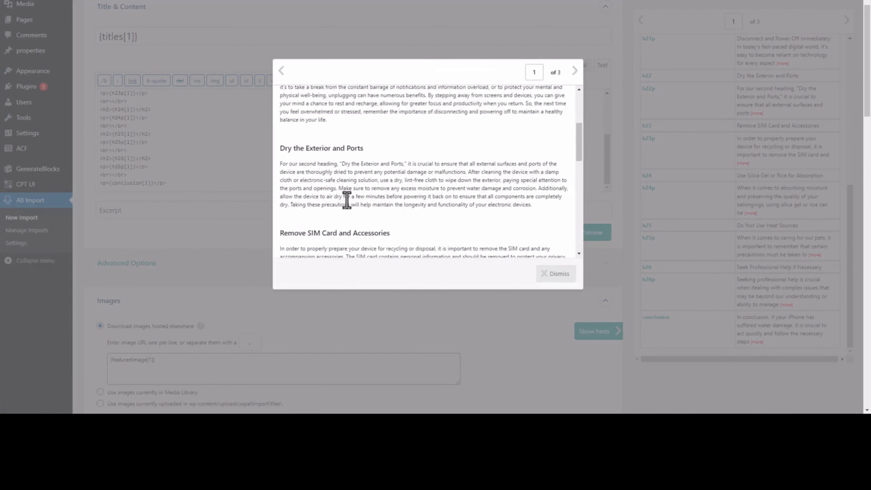
pyautogui.scroll(-10, 392, 223)
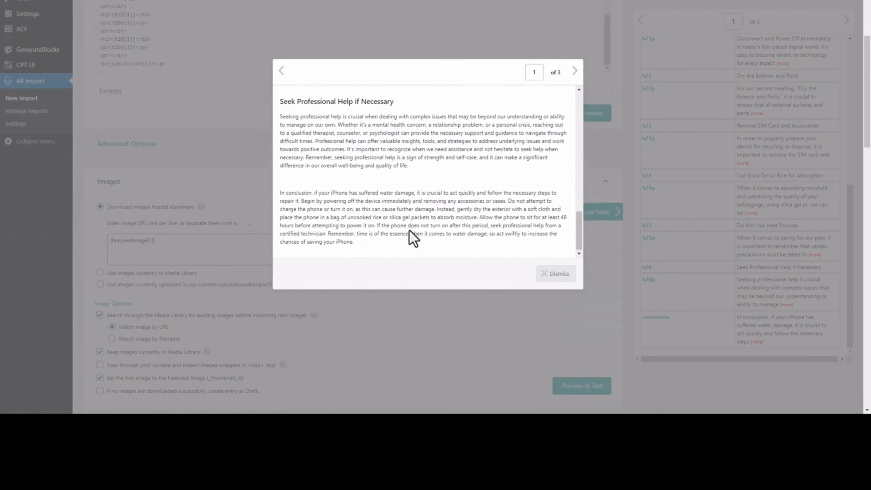
pyautogui.click(556, 274)
# Step: Continue to the import settings with the mapping saved as the pseo template
pyautogui.scroll(-15, 431, 247)
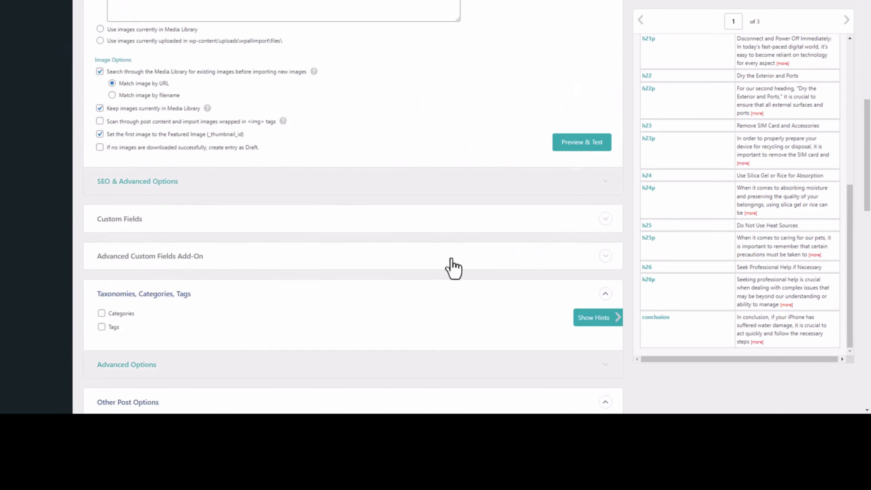
pyautogui.scroll(-10, 645, 346)
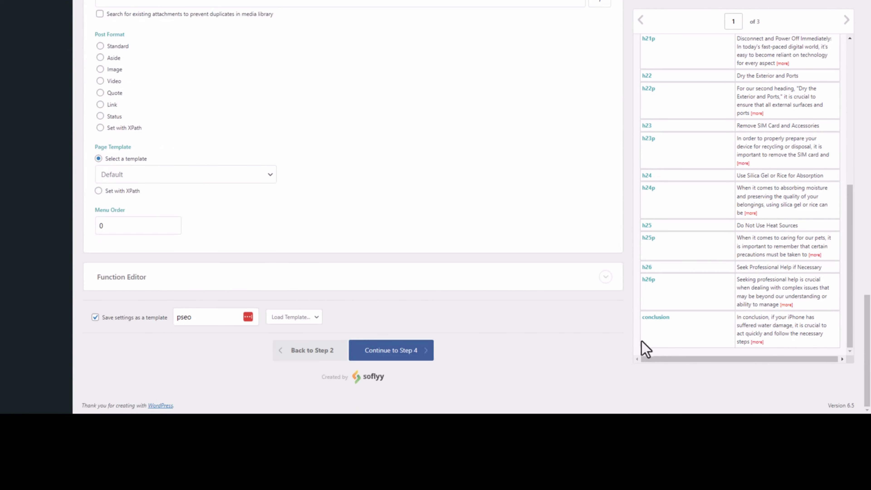
pyautogui.click(412, 353)
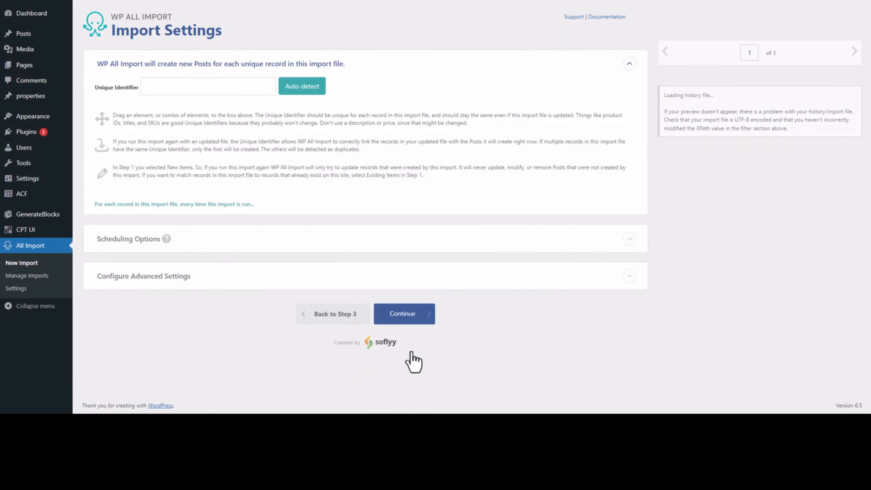
# Step: Auto-detect {titles[1]} as the unique identifier, keep the remaining import settings, and run the import
pyautogui.click(290, 90)
pyautogui.scroll(-1, 463, 227)
pyautogui.scroll(-1, 459, 218)
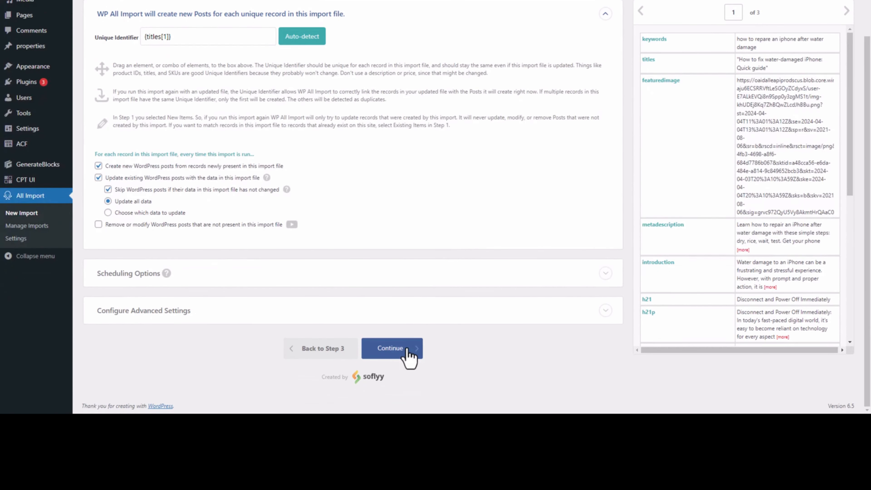
pyautogui.click(408, 350)
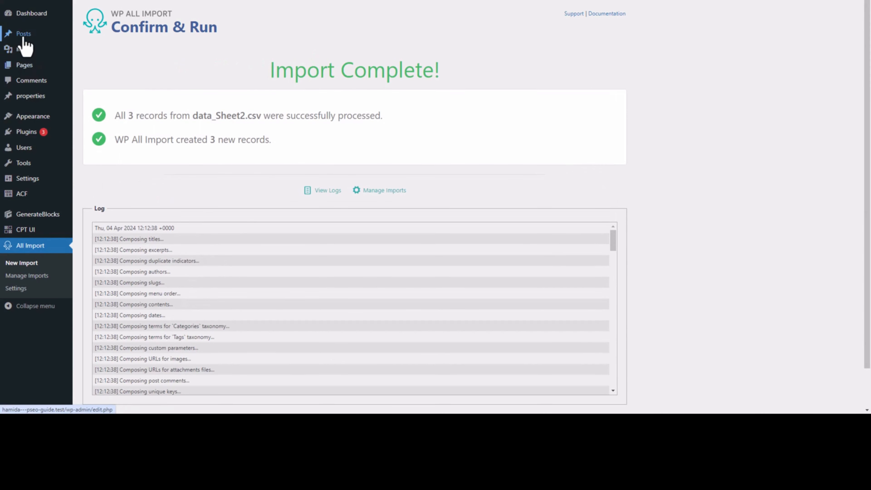
# Step: From the posts list, view the published post "How to fix water-damaged iPhone: Quick guide" and check its sections down to the comments
pyautogui.moveTo(24, 36)
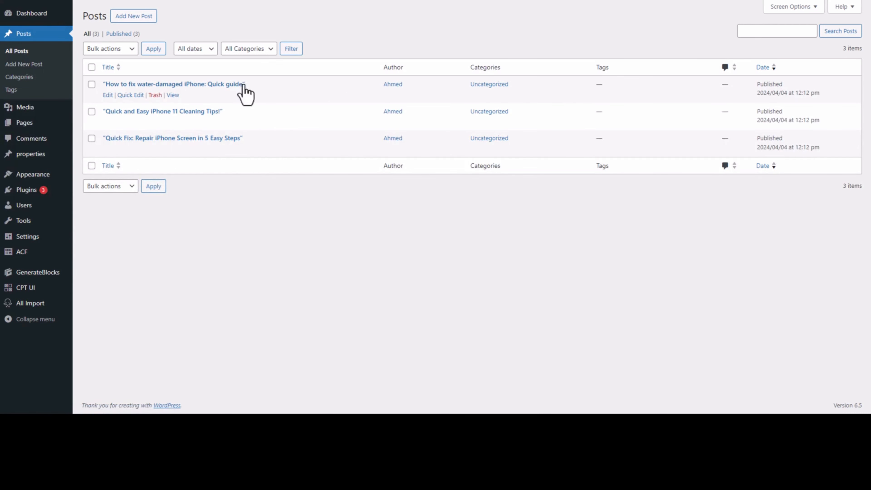
pyautogui.rightClick(172, 95)
pyautogui.click(194, 106)
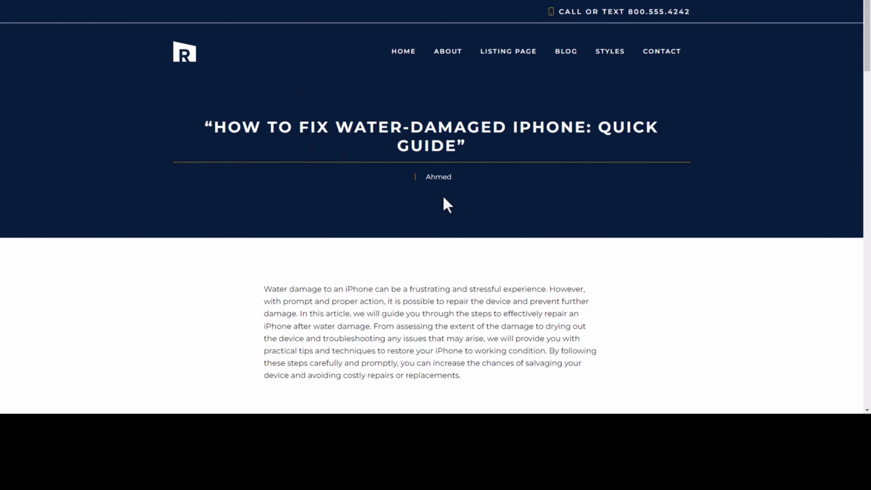
pyautogui.scroll(-5, 425, 186)
pyautogui.scroll(-7, 343, 151)
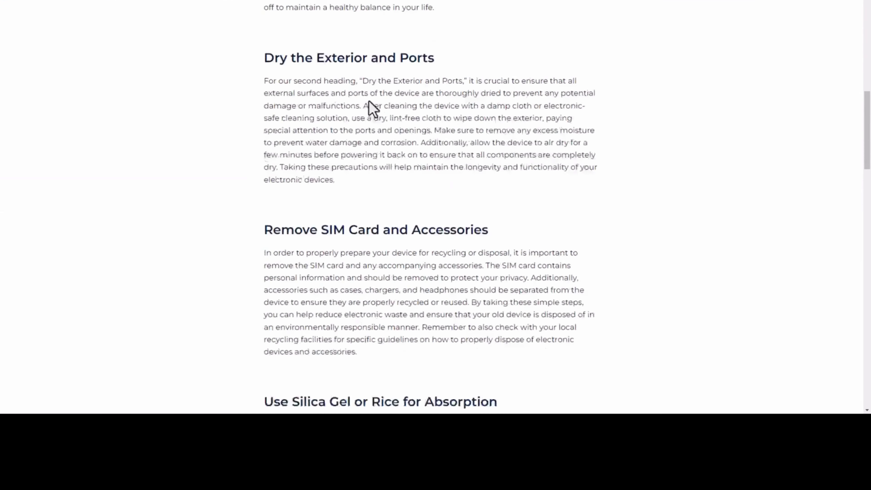
pyautogui.scroll(-15, 372, 108)
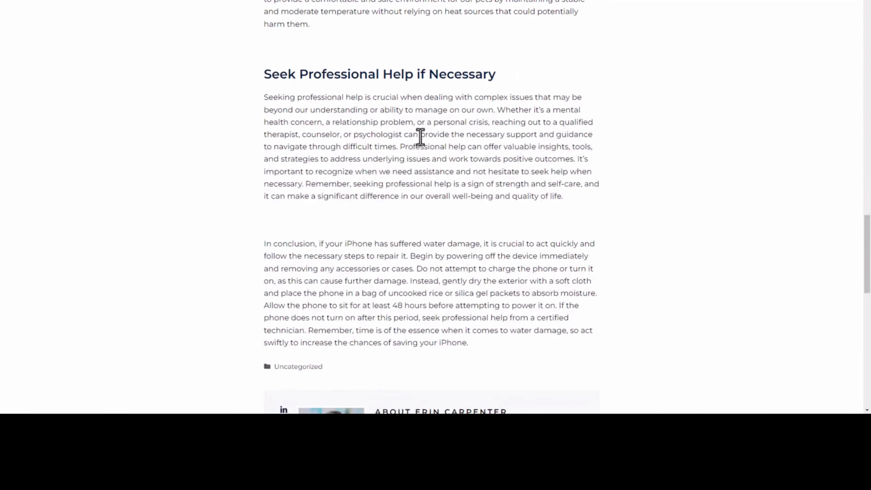
pyautogui.scroll(-5, 422, 136)
pyautogui.scroll(-6, 428, 132)
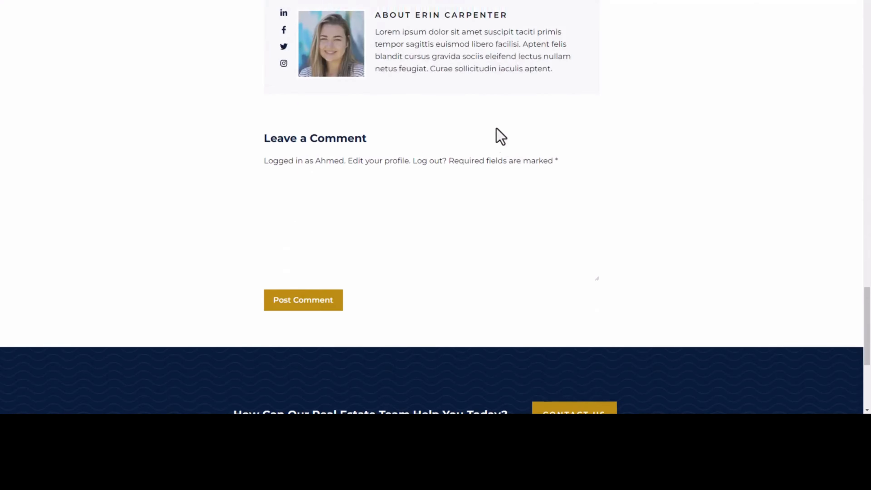
pyautogui.scroll(10, 498, 136)
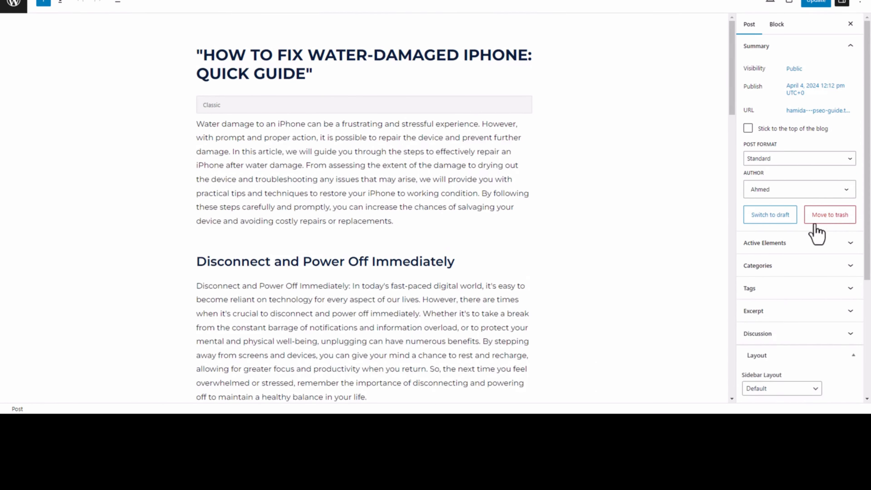
# Step: Check the featured image setting and content of the water-damaged iPhone post in the editor, and return to the posts list
pyautogui.click(826, 319)
pyautogui.scroll(-2, 826, 322)
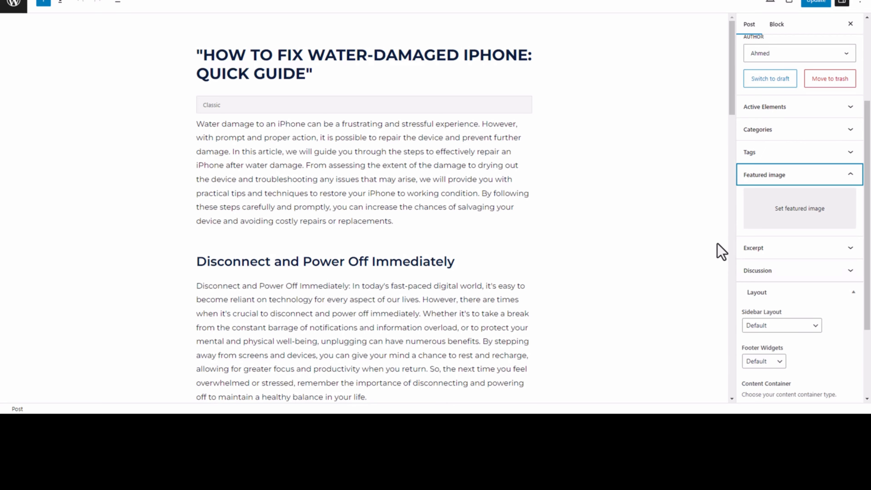
pyautogui.scroll(-8, 569, 246)
pyautogui.scroll(-20, 587, 255)
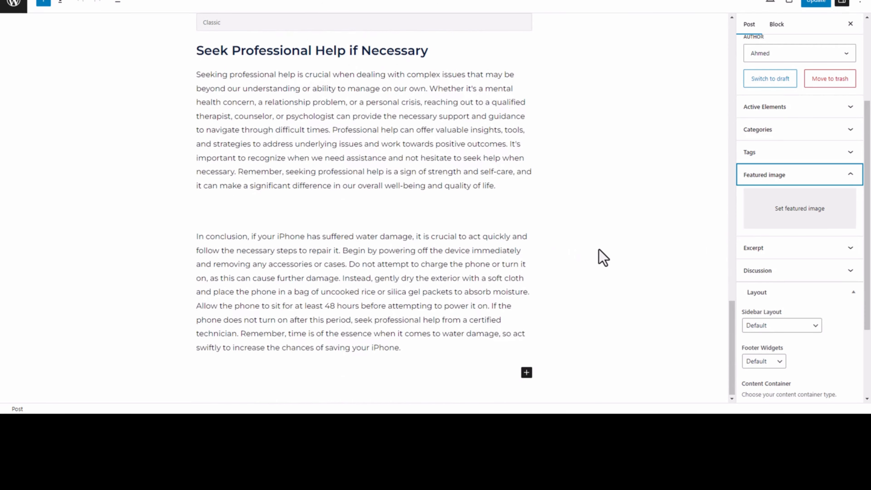
pyautogui.scroll(20, 594, 256)
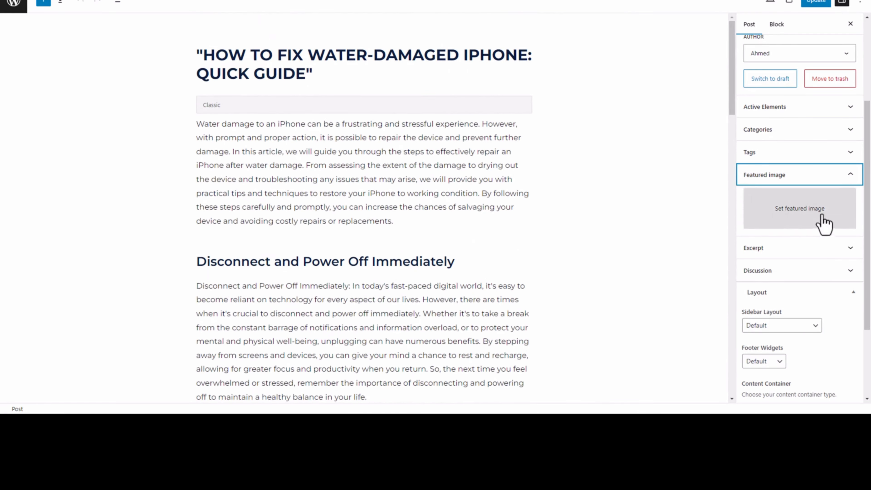
pyautogui.click(14, 5)
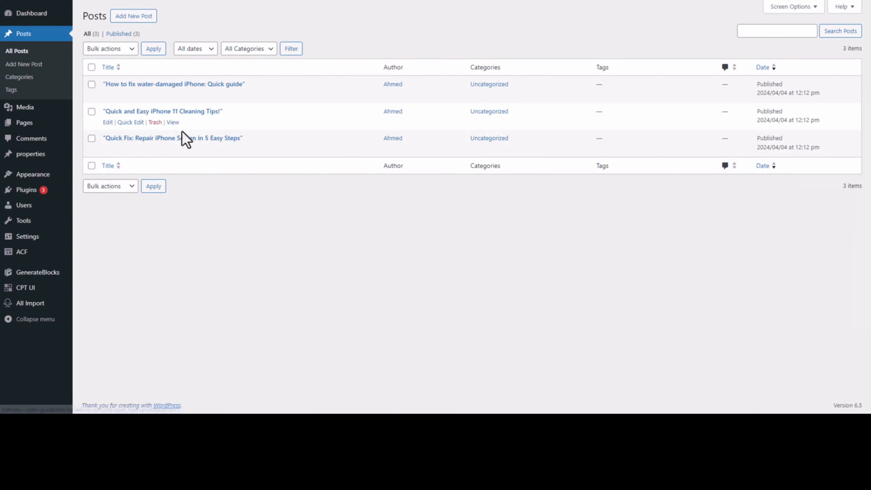
# Step: View the published post "Quick Fix: Repair iPhone Screen in 5 Easy Steps" and check its headings and paragraphs
pyautogui.click(173, 149)
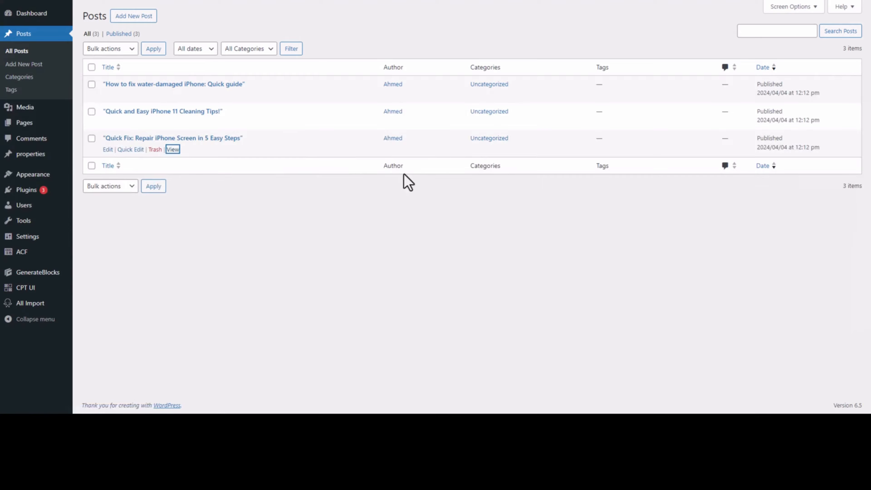
pyautogui.scroll(-5, 507, 194)
pyautogui.scroll(-20, 598, 199)
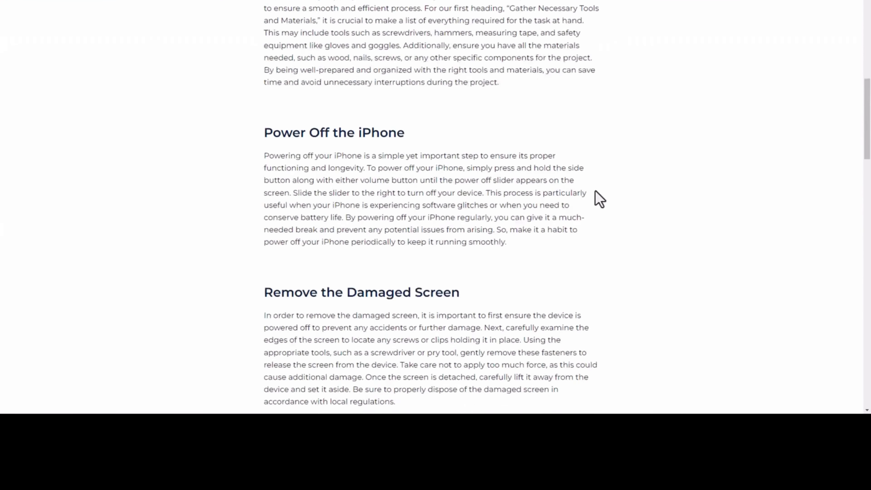
pyautogui.moveTo(869, 258); pyautogui.dragTo(868, 41)
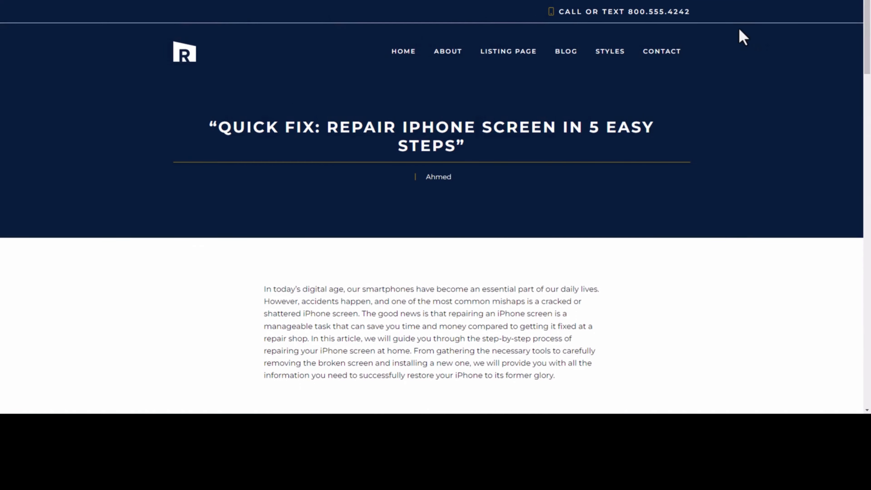